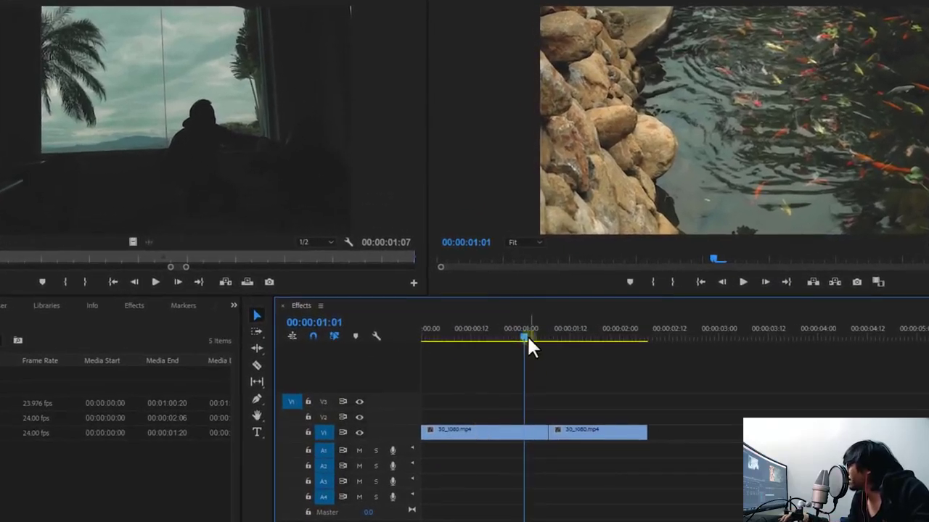
Scrub to the waterfall shot and play the sequence back across the cut
mouse_move(528, 341)
left_mouse_down()
mouse_move(483, 363)
mouse_move(574, 382)
mouse_move(499, 389)
left_mouse_up()
key("space")
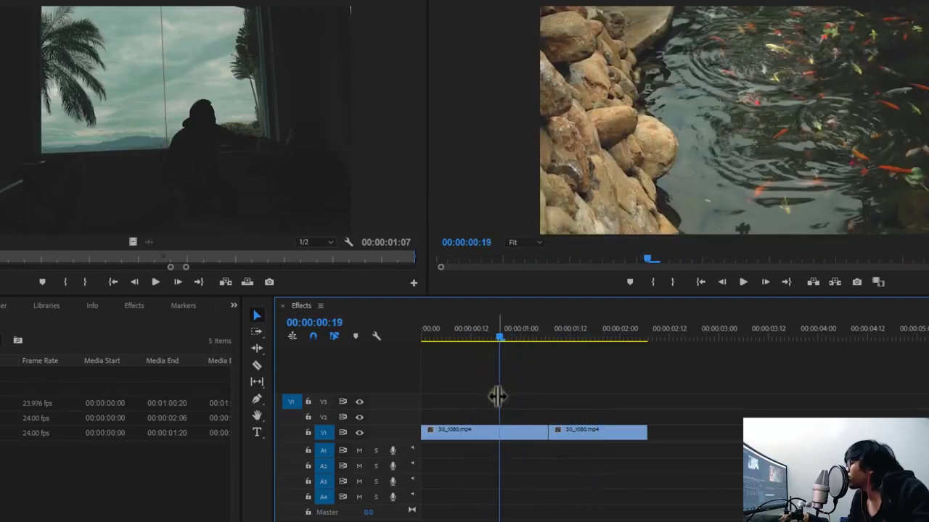
left_click(469, 398)
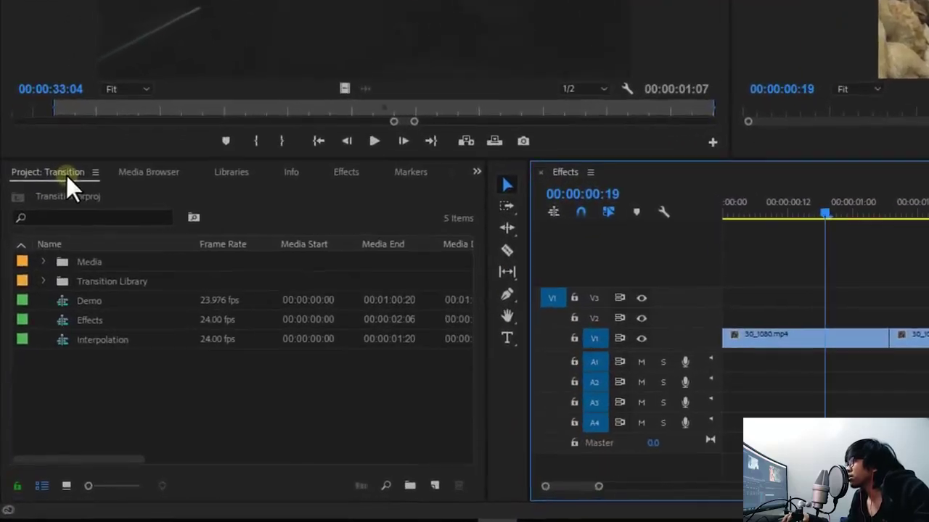
Place the 3D Motion Cube Spin transition on the cut between the two clips
left_click(206, 297)
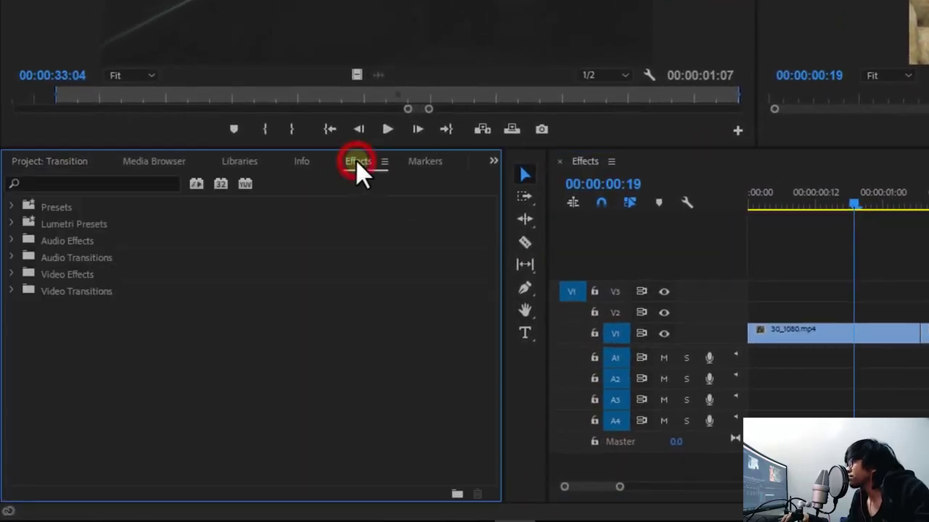
left_click(12, 291)
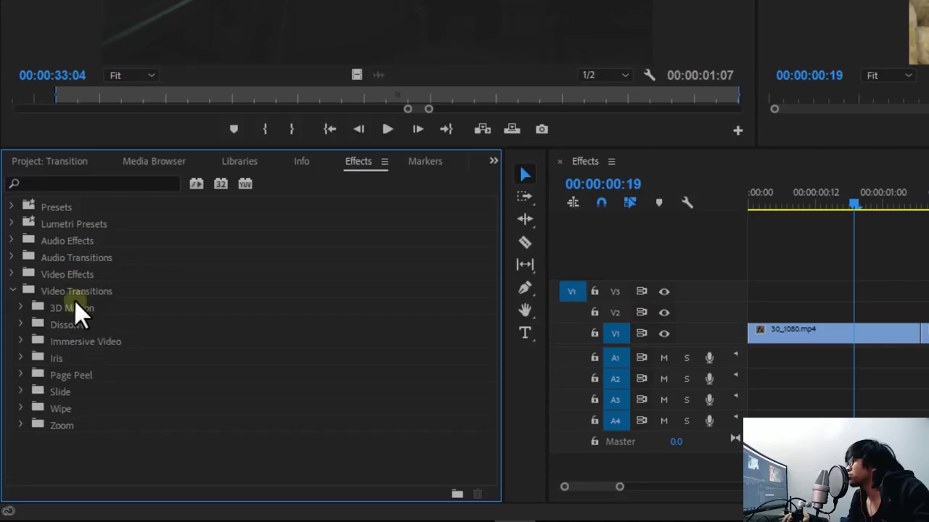
left_click(30, 314)
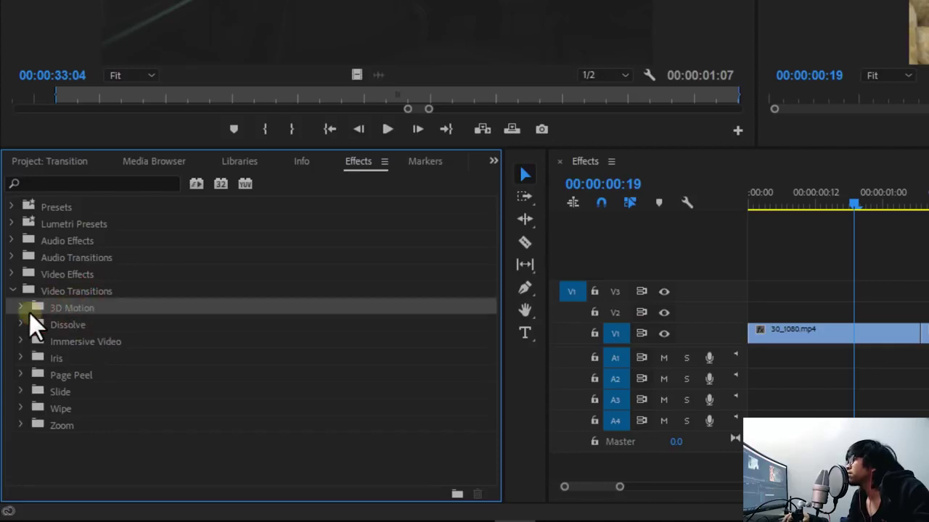
left_click(19, 308)
left_click_drag(78, 326, 788, 373)
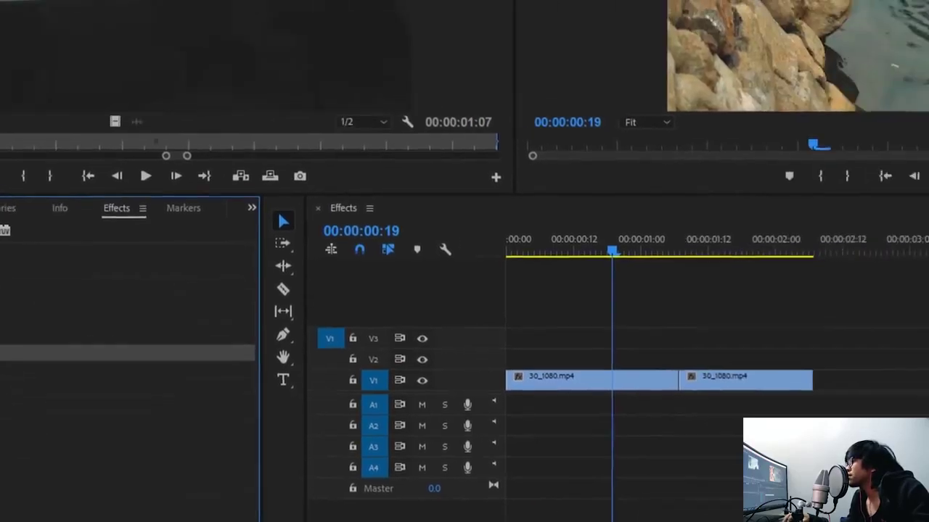
mouse_move(360, 455)
left_mouse_down()
mouse_move(487, 418)
mouse_move(423, 418)
left_mouse_up()
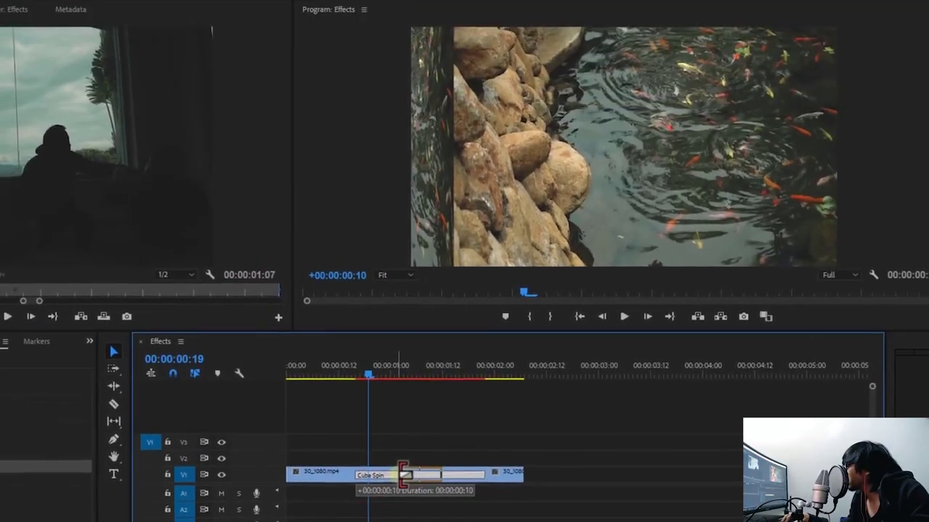
Play back the Cube Spin transition a few times in the program view
key("space")
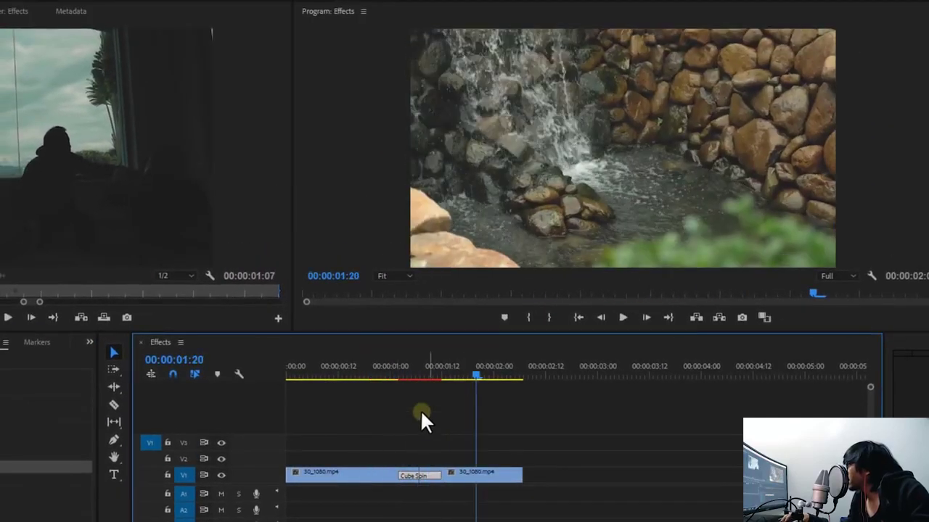
left_click(399, 367)
key("space")
left_click(389, 365)
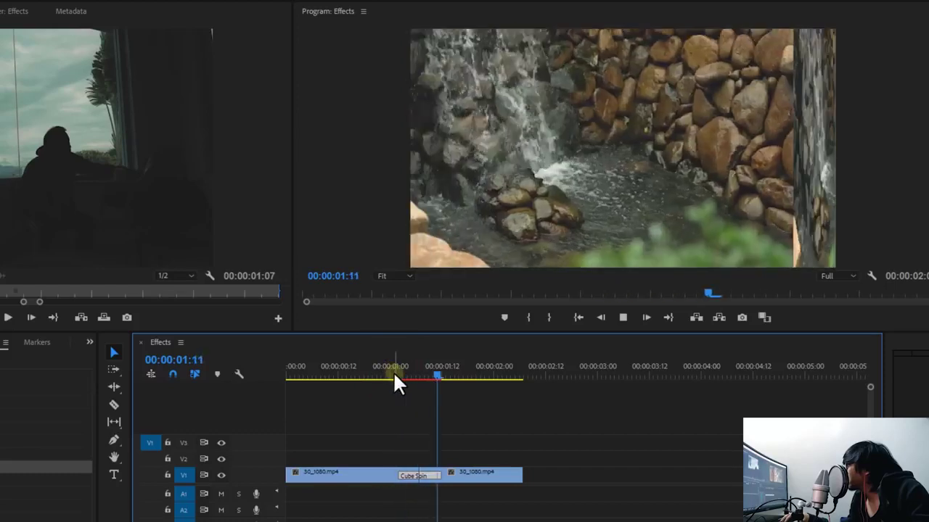
key("space")
Lengthen Cube Spin to span both clips, preview from 00:00:00:09, then delete it
left_click_drag(399, 475, 346, 475)
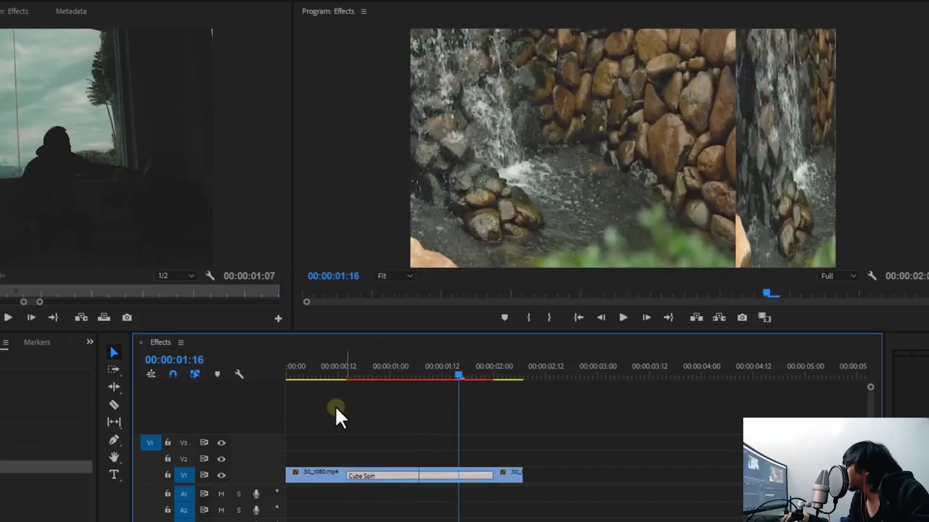
left_click(327, 374)
key("space")
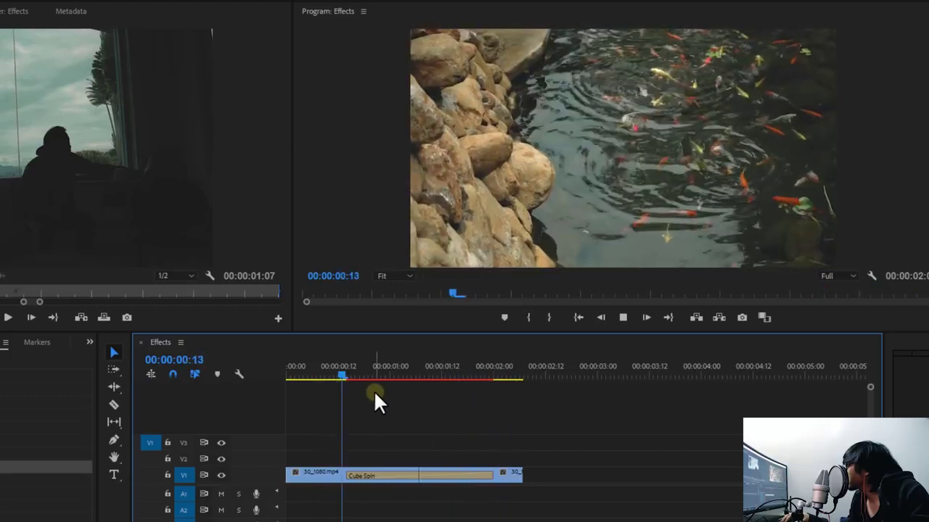
left_click(394, 476)
key("Delete")
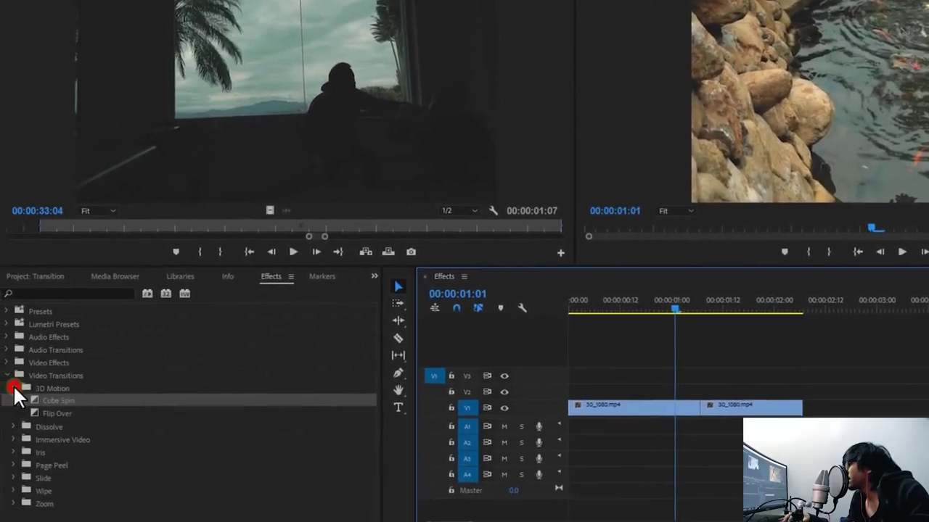
Apply the Zoom category's Cross Zoom transition at the V1 edit point and play it
left_click(15, 386)
left_click(17, 476)
left_click(72, 487)
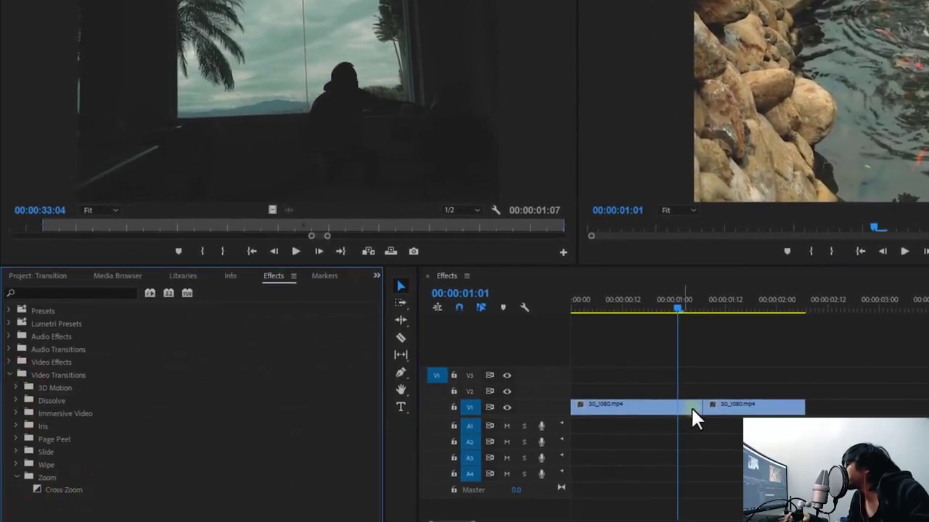
left_click_drag(76, 496, 709, 409)
left_click_drag(71, 492, 710, 406)
left_click(628, 311)
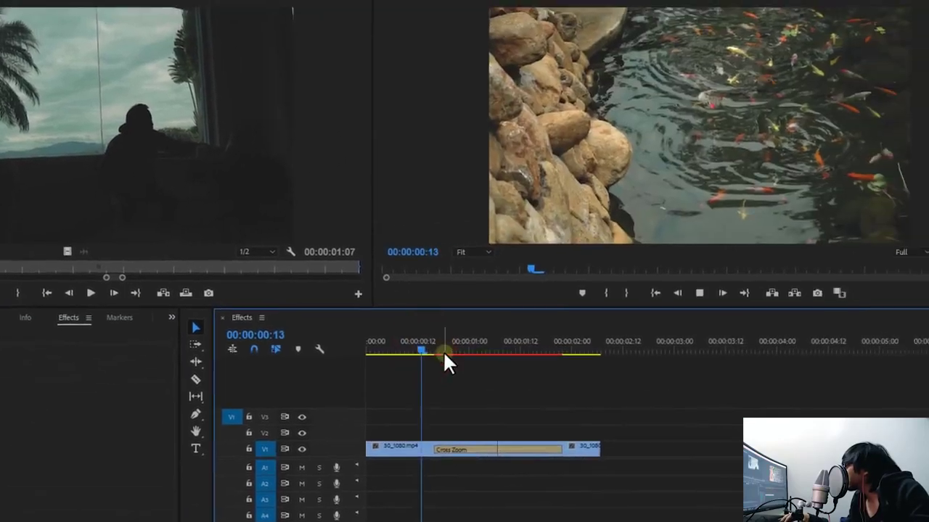
key("space")
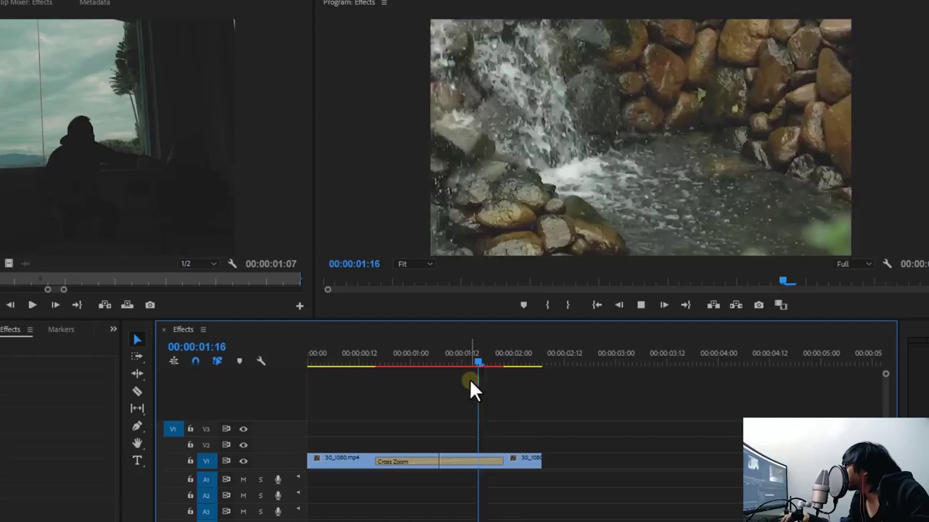
key("space")
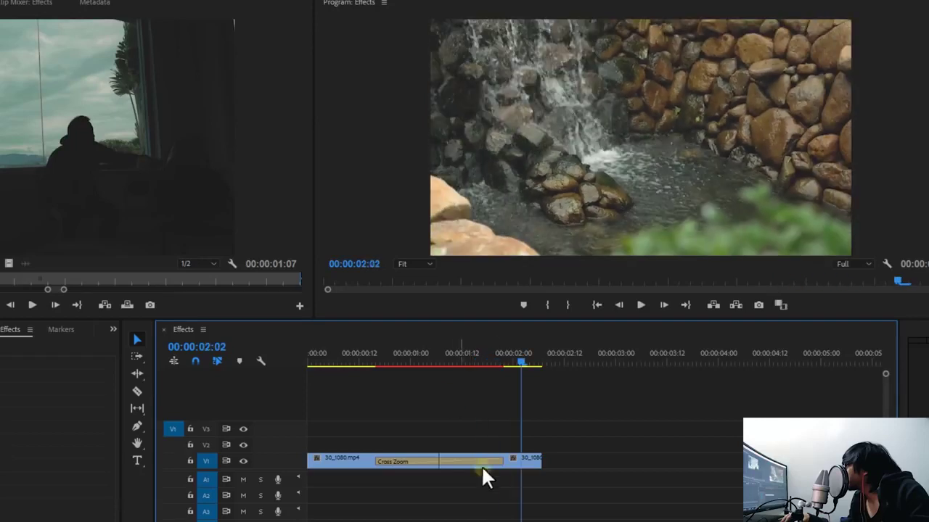
Shorten Cross Zoom around the cut and replay it from about 00:00:00:21
left_click_drag(503, 462, 464, 462)
left_click(410, 353)
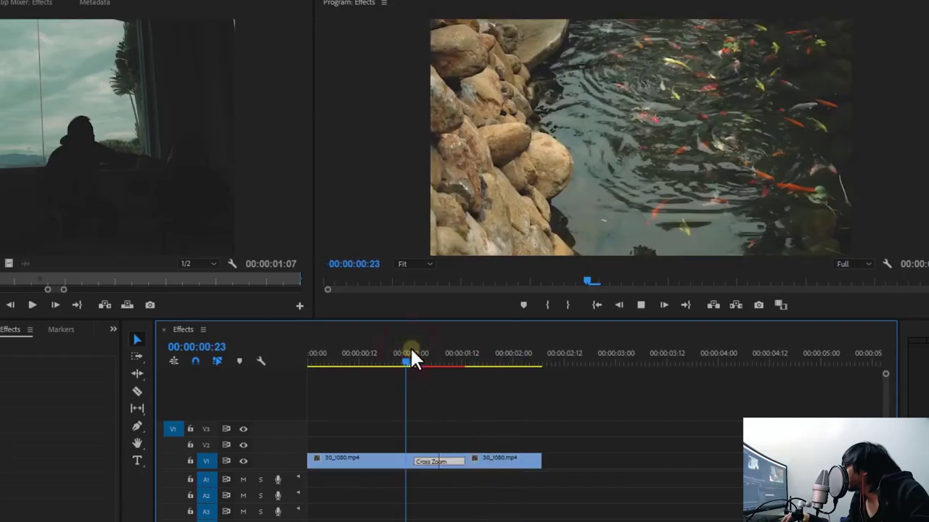
key("space")
left_click(401, 353)
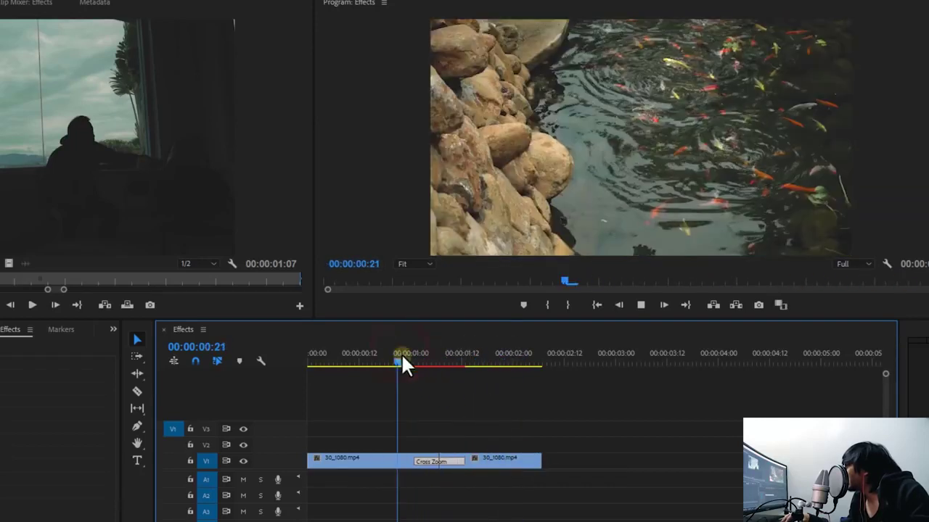
key("space")
key("space")
left_click(415, 356)
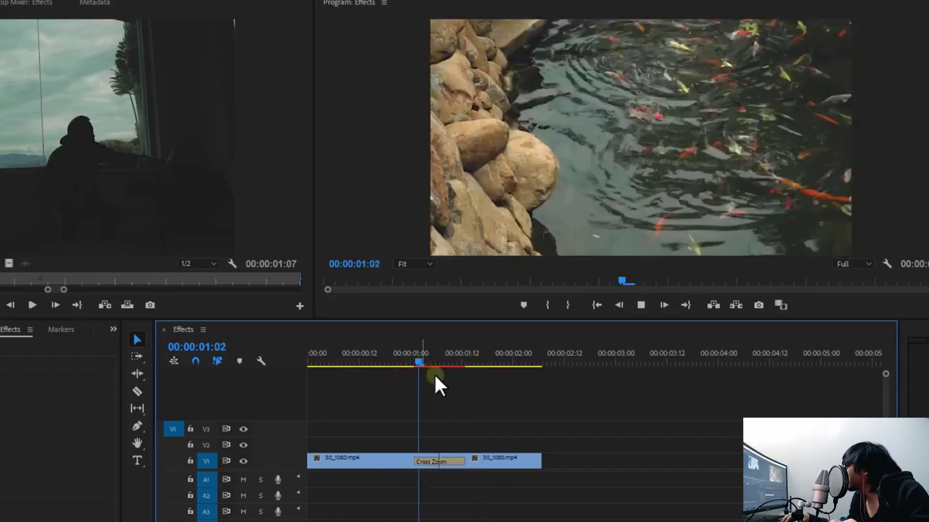
left_click(406, 357)
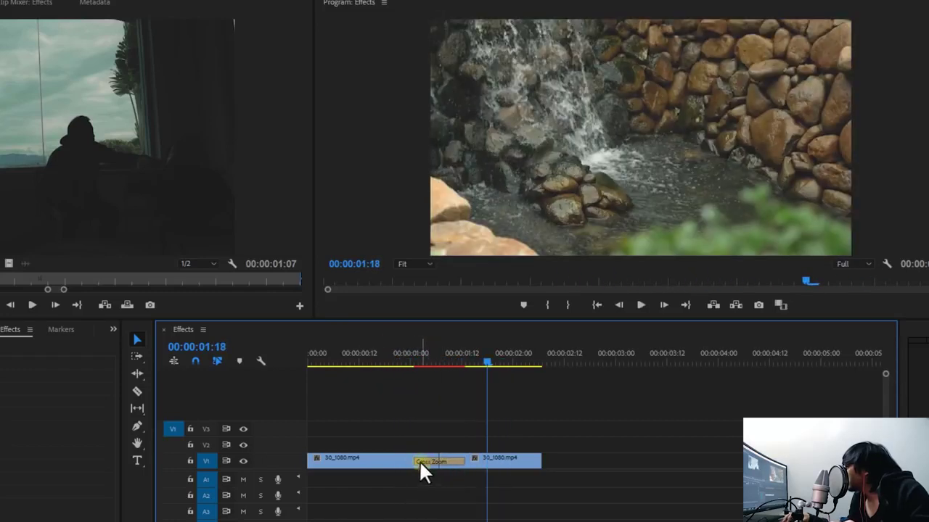
Lengthen Cross Zoom on both sides of the cut, replay it, then delete it
left_click_drag(414, 461, 390, 461)
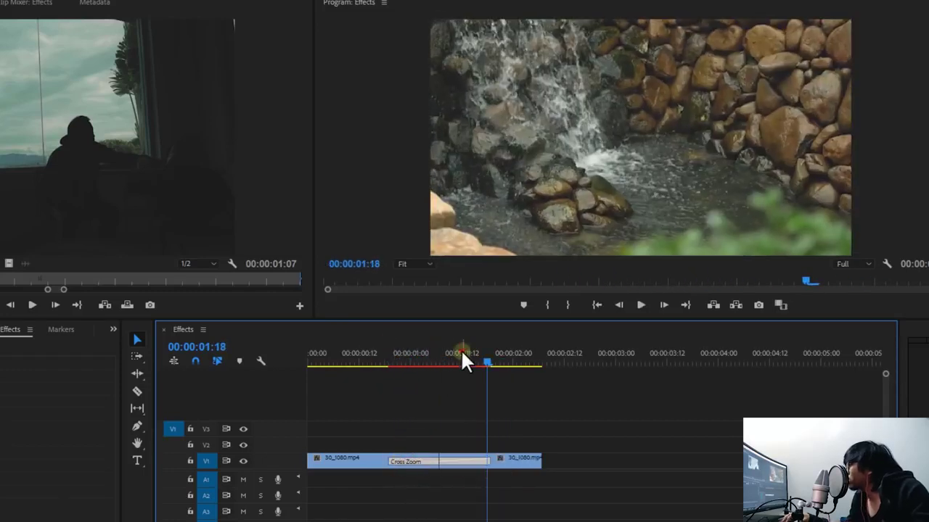
key("space")
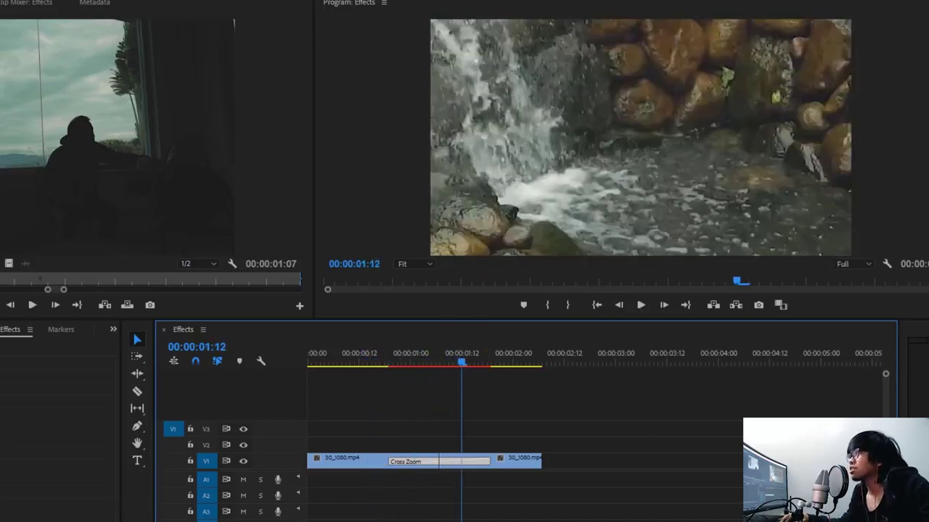
left_click(489, 504)
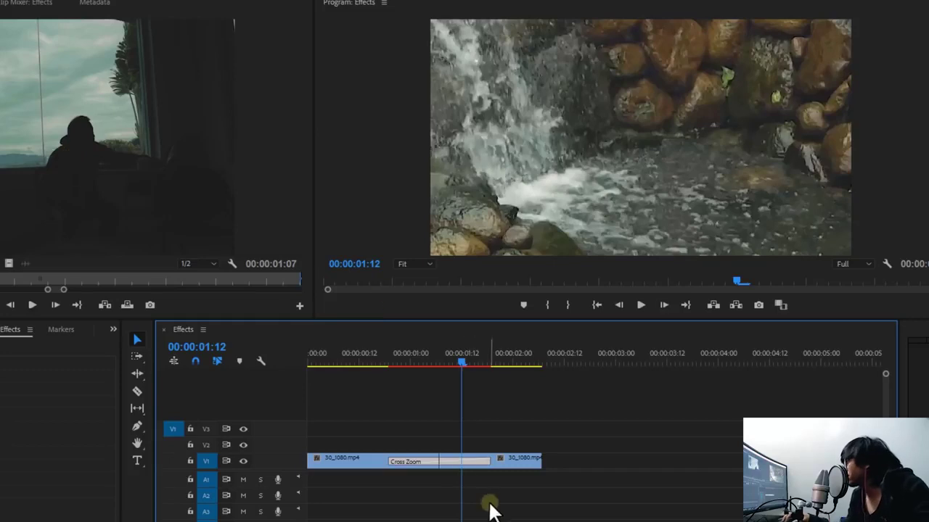
key("Delete")
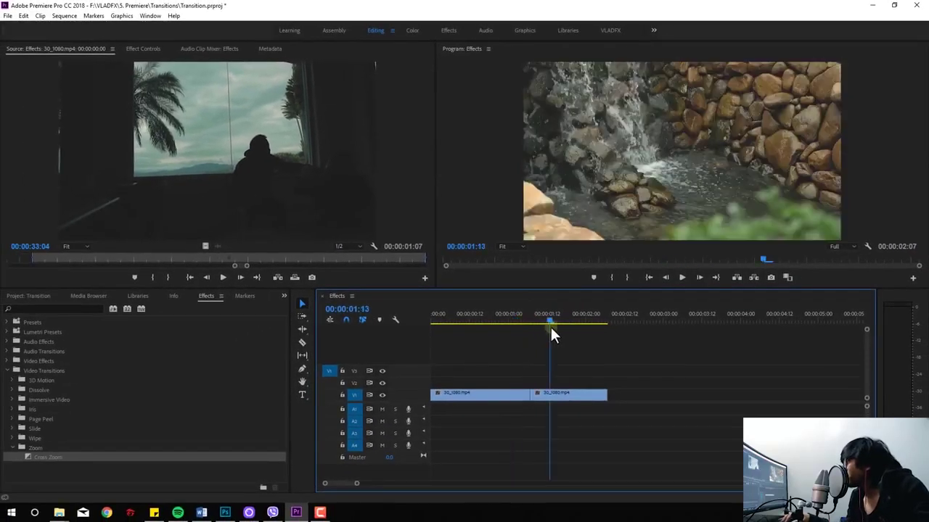
Collapse the transition categories and move to the koi-pond shot at 00:00:00:16
left_click(58, 383)
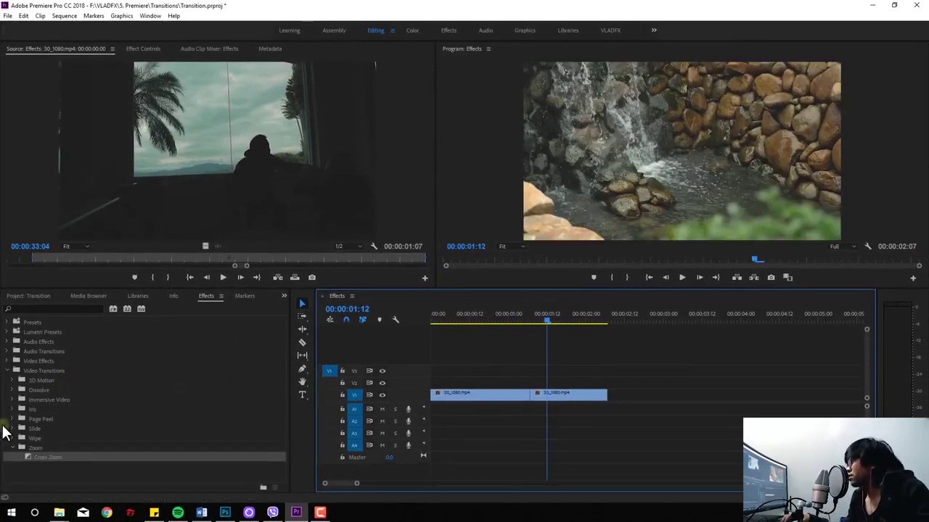
left_click(18, 449)
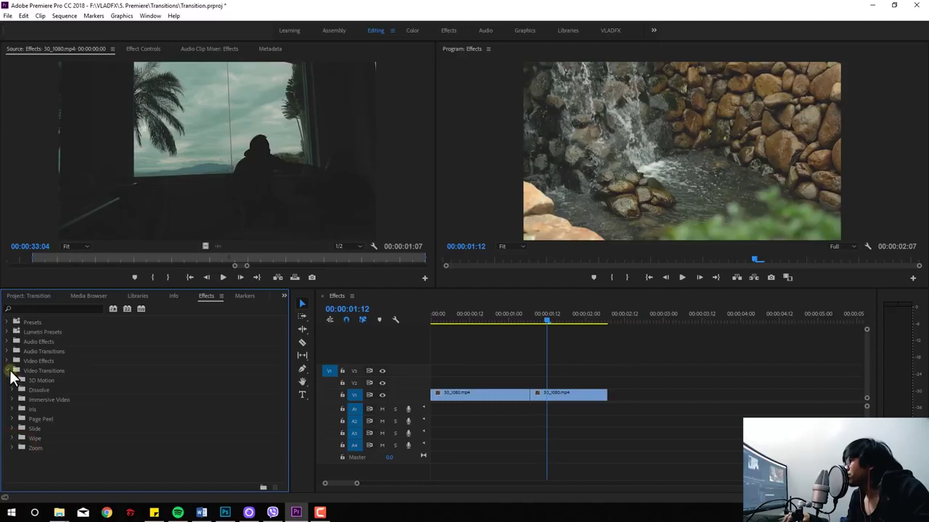
left_click(11, 372)
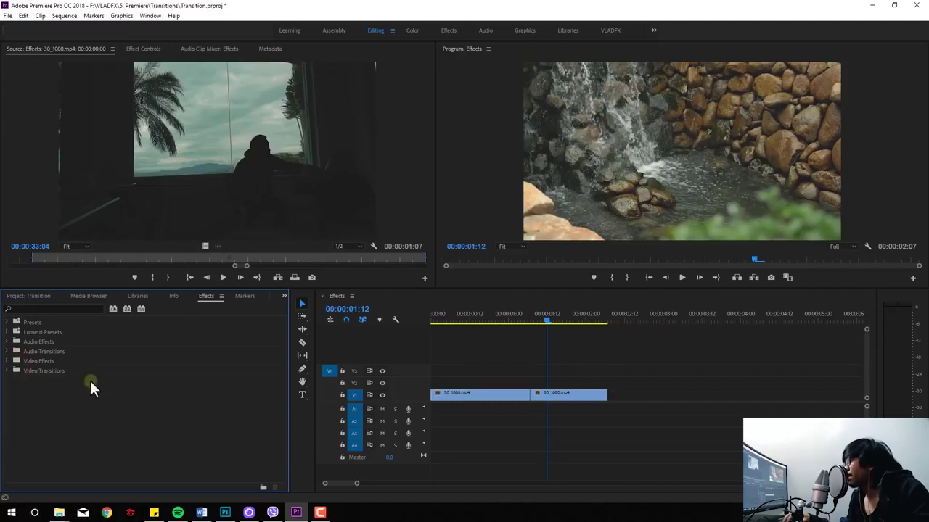
left_click_drag(507, 321, 482, 322)
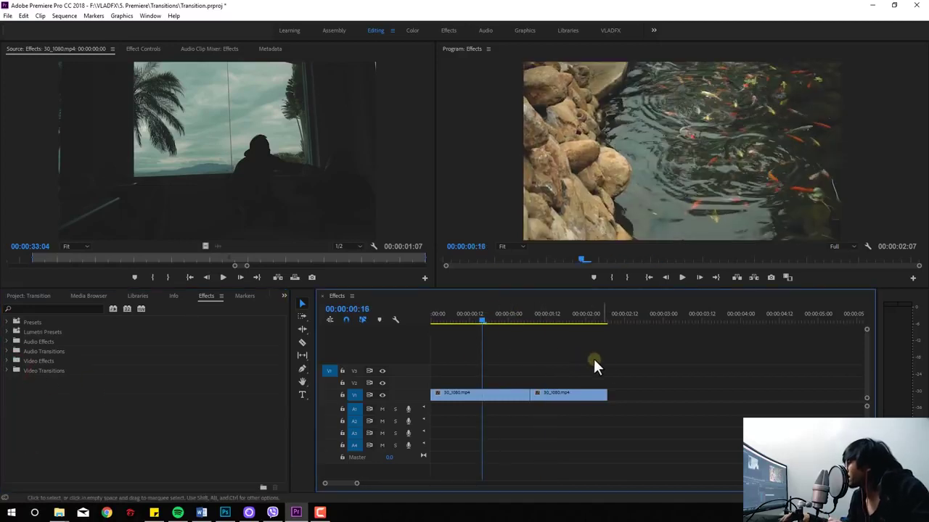
Expand the first clip's Motion properties and test Position, Scale and Rotation
left_click(497, 399)
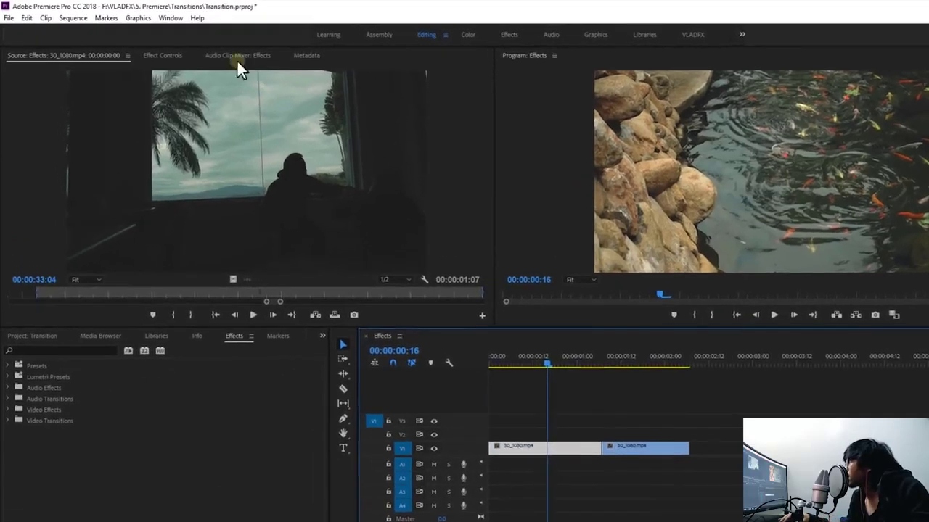
left_click(166, 57)
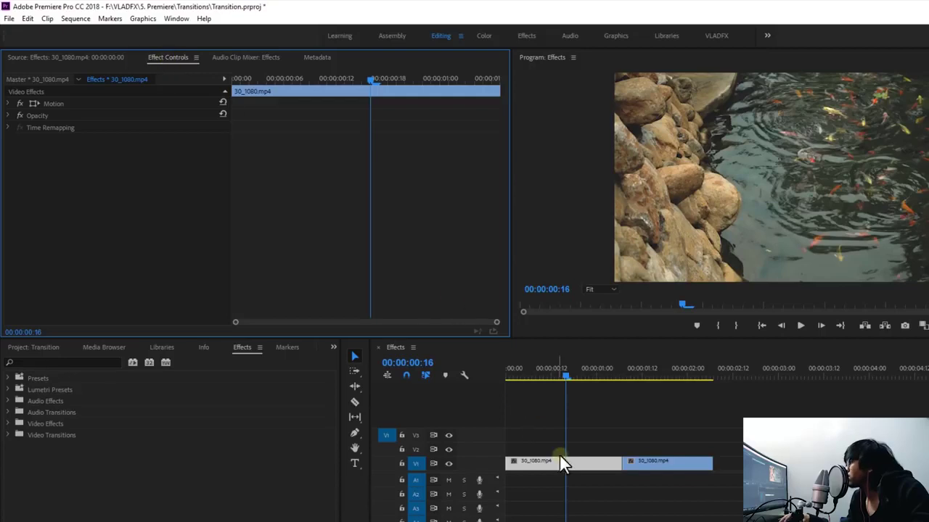
left_click(53, 104)
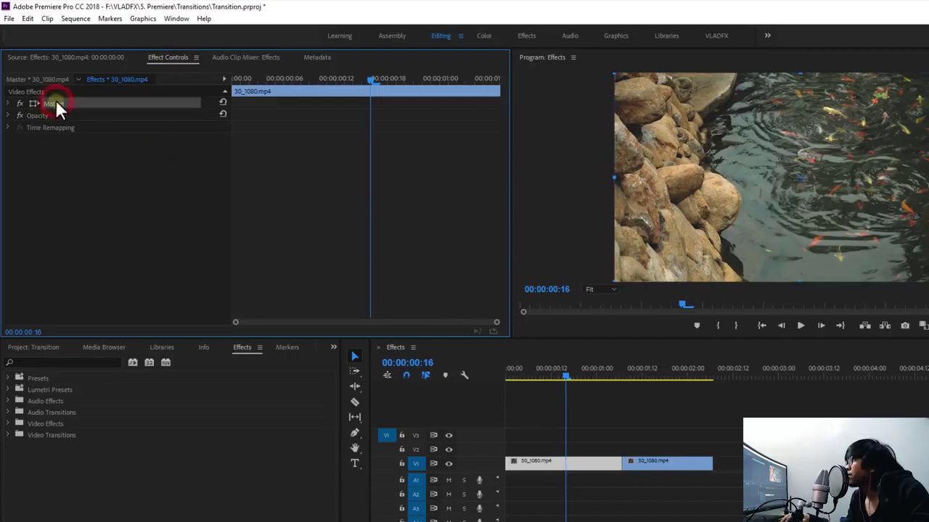
left_click(8, 104)
left_click(121, 116)
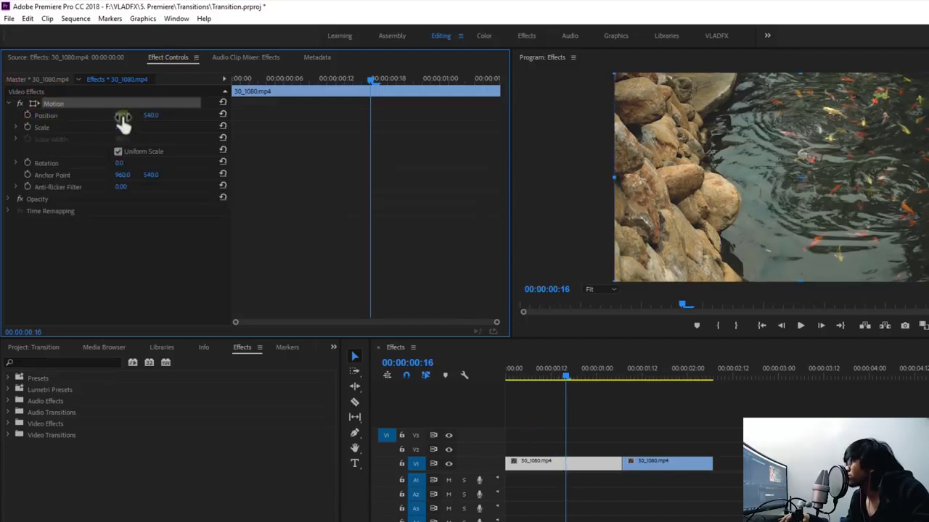
mouse_move(122, 117)
left_mouse_down()
mouse_move(183, 119)
mouse_move(109, 128)
mouse_move(120, 129)
left_mouse_up()
left_click(119, 164)
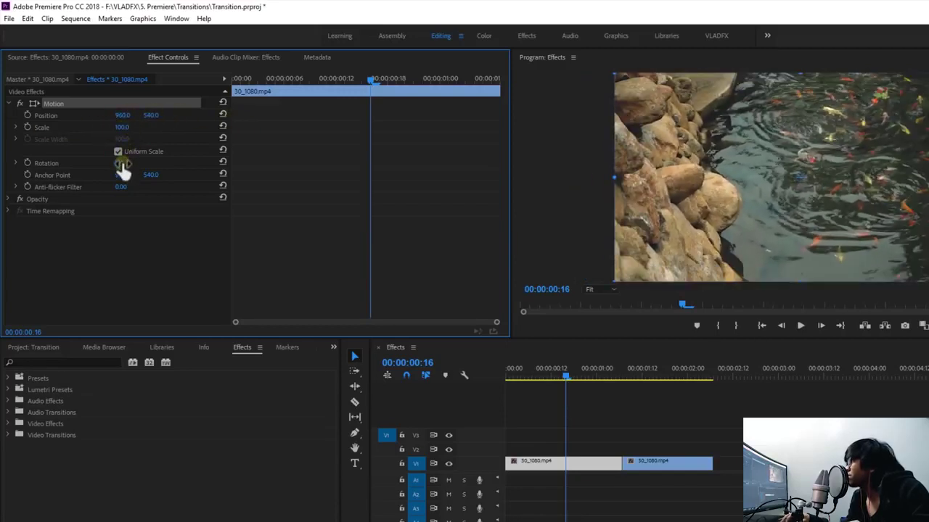
mouse_move(122, 166)
left_mouse_down()
mouse_move(135, 161)
mouse_move(280, 254)
left_mouse_up()
At 00:00:01:15, scale the second clip to about 80 and back to 100, then return to 00:00:00:08
left_click_drag(586, 376, 653, 377)
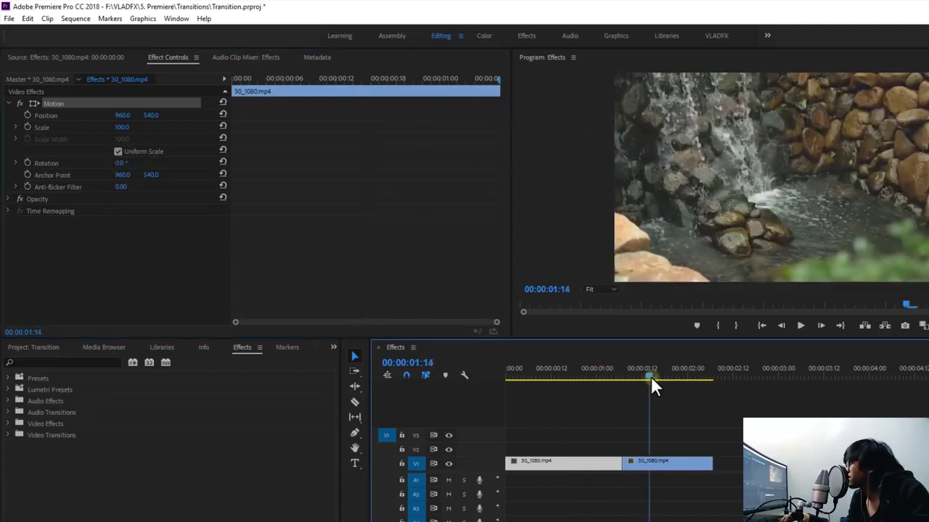
left_click(672, 464)
mouse_move(121, 127)
left_mouse_down()
mouse_move(124, 115)
mouse_move(188, 119)
left_mouse_up()
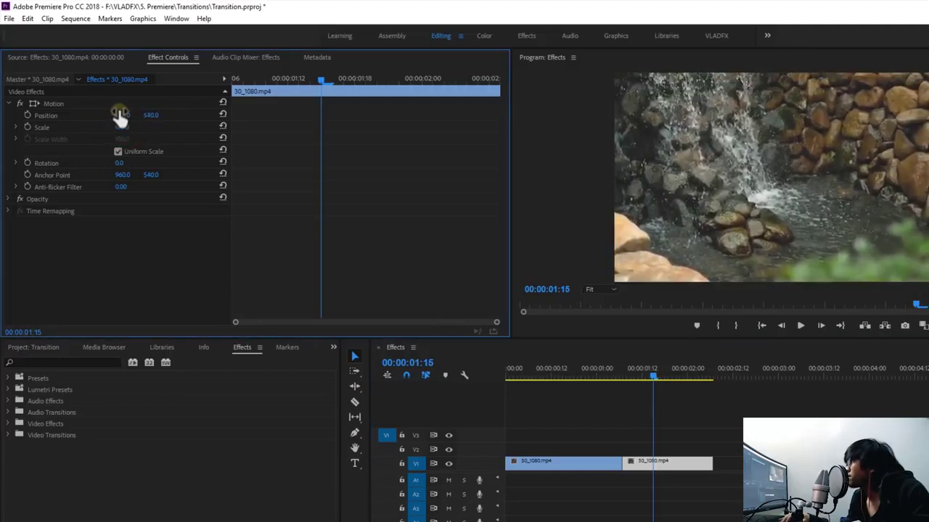
left_click_drag(125, 132, 149, 132)
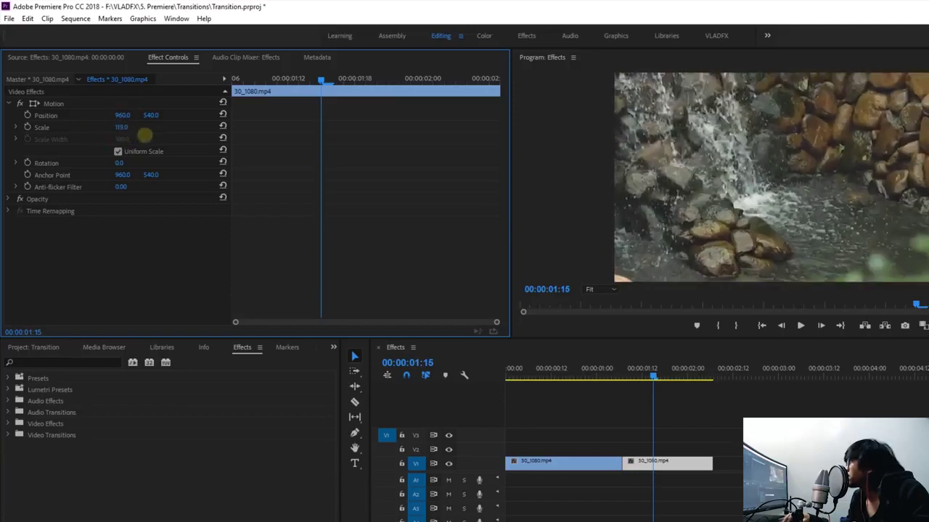
left_click_drag(663, 373, 536, 376)
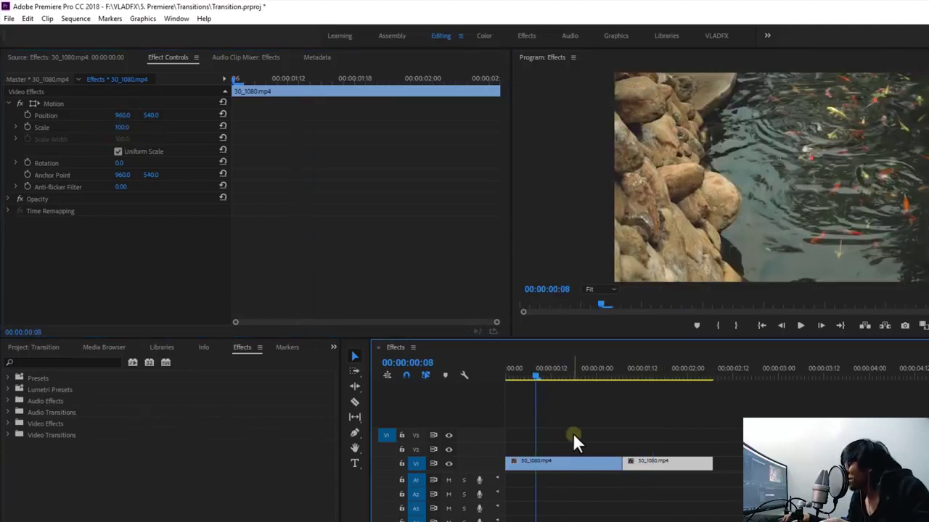
Apply Gaussian Blur from Video Effects > Blur & Sharpen to the first clip
left_click(51, 424)
left_click(9, 424)
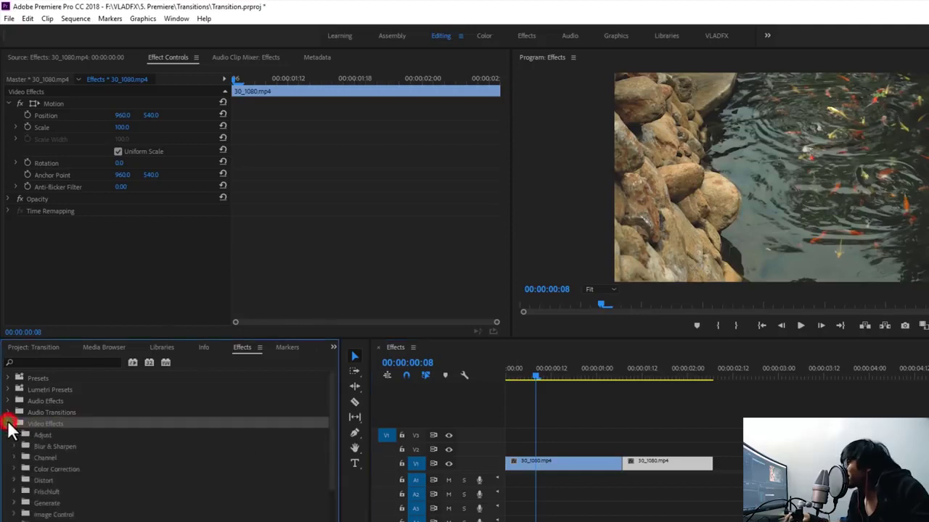
left_click(68, 448)
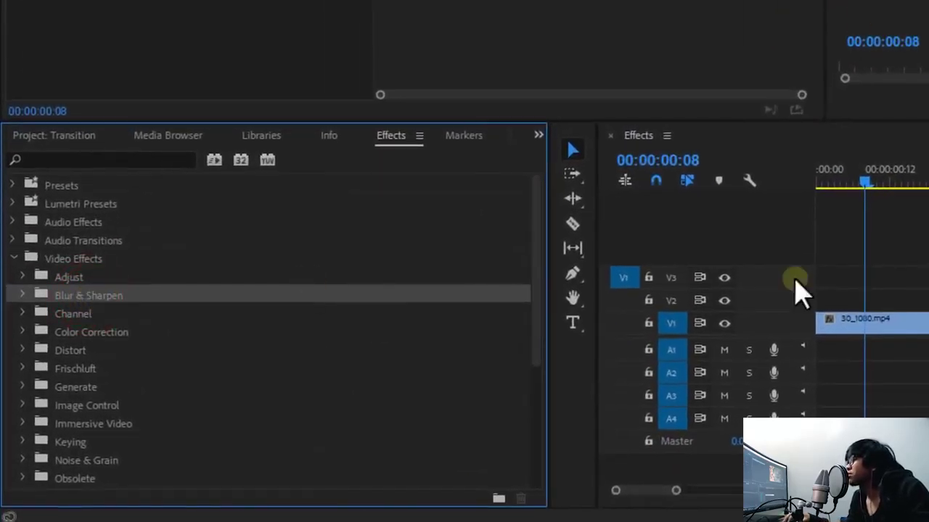
left_click(22, 296)
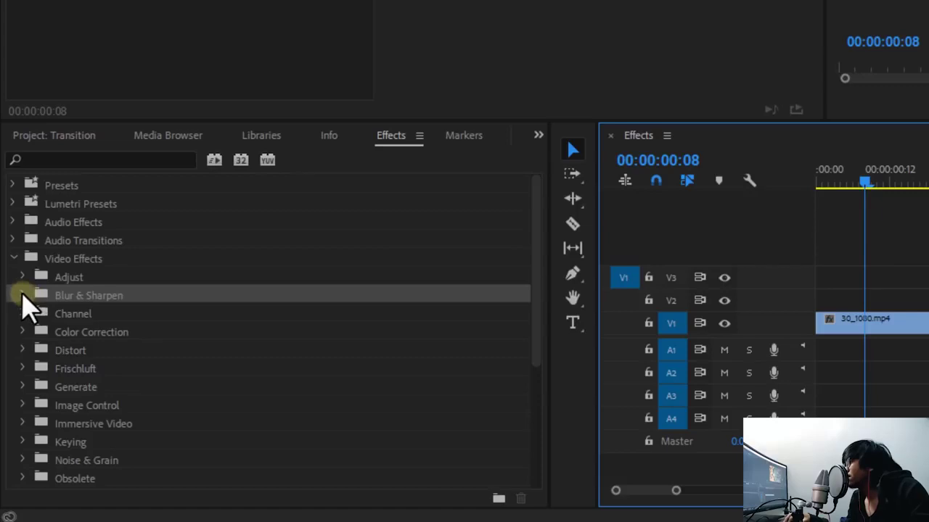
scroll(138, 257, "down", 1)
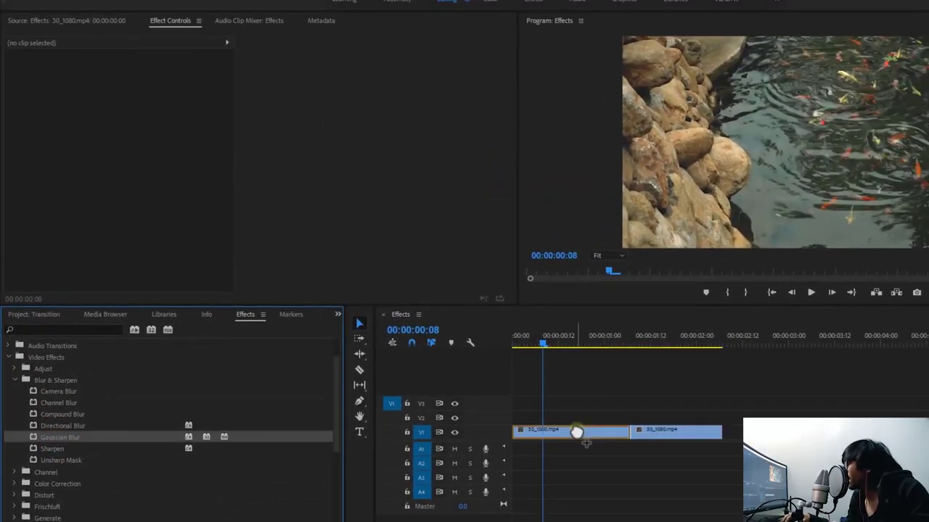
left_click_drag(110, 335, 571, 435)
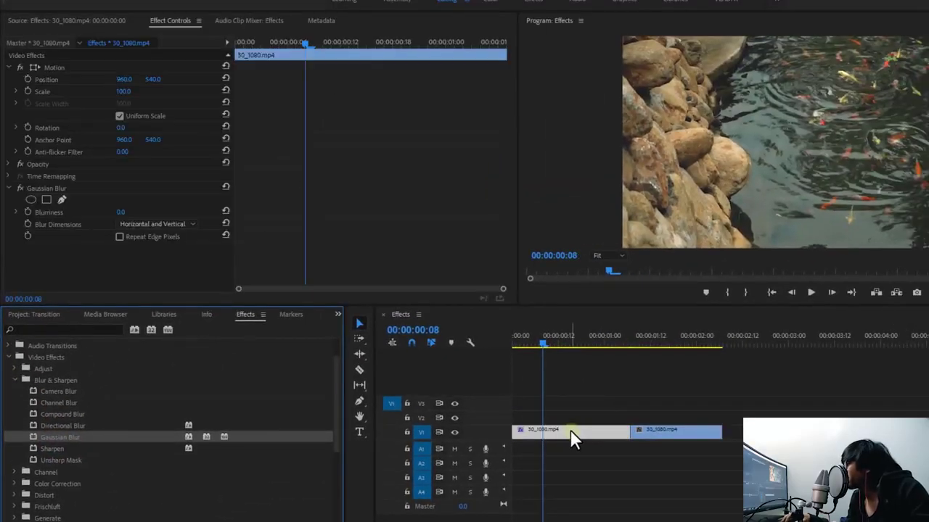
Set the Gaussian Blur's Blurriness to 94.0
left_click(8, 67)
left_click(52, 105)
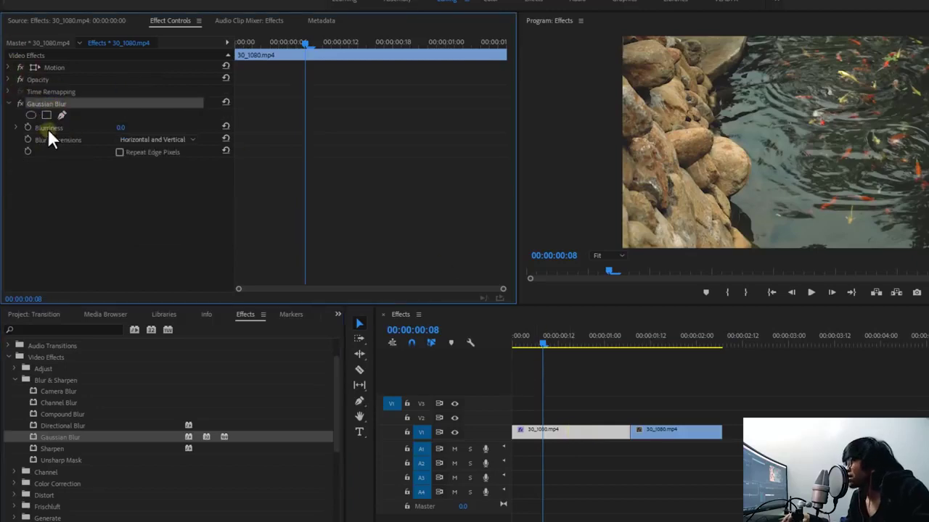
left_click(45, 128)
left_click(37, 103)
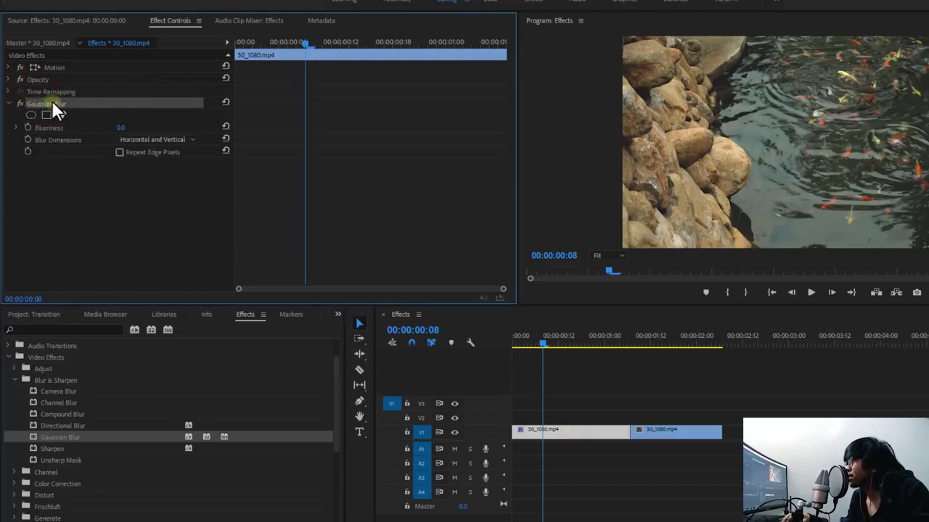
left_click(53, 129)
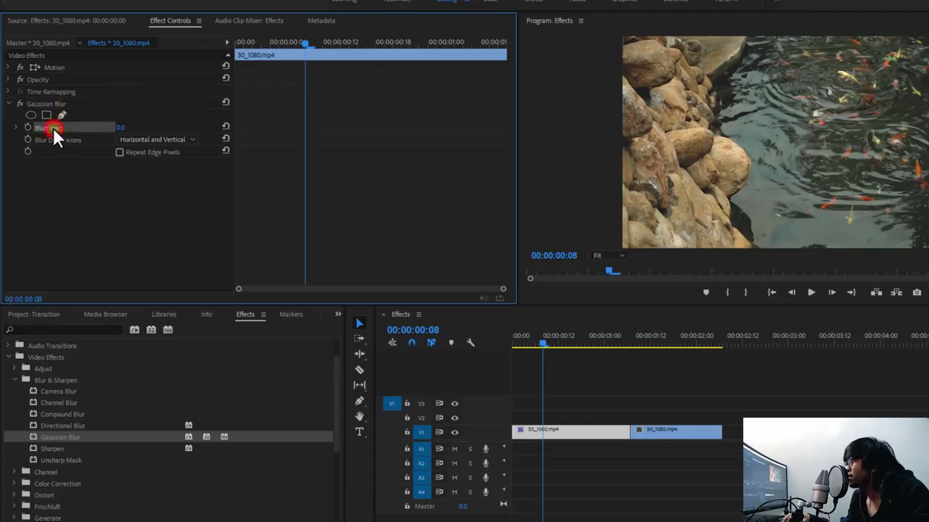
left_click(57, 135)
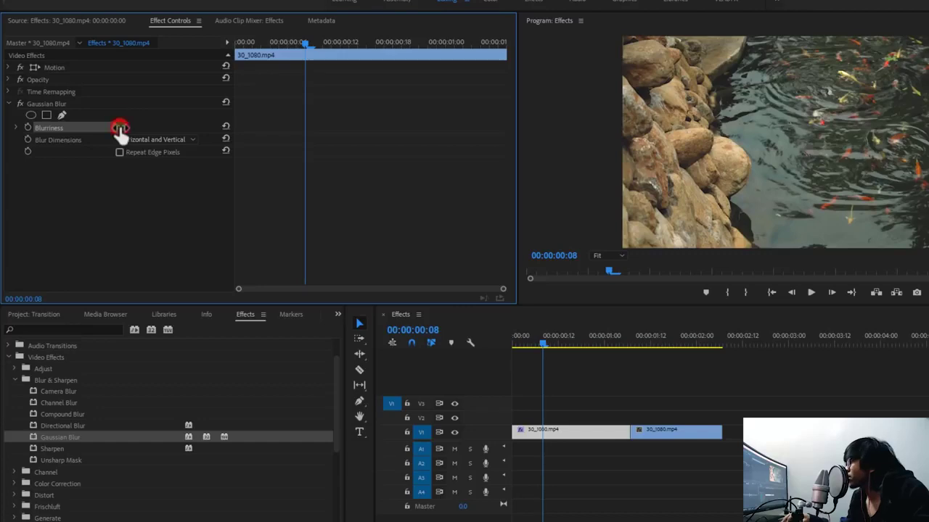
mouse_move(120, 129)
left_mouse_down()
mouse_move(175, 128)
mouse_move(131, 129)
left_mouse_up()
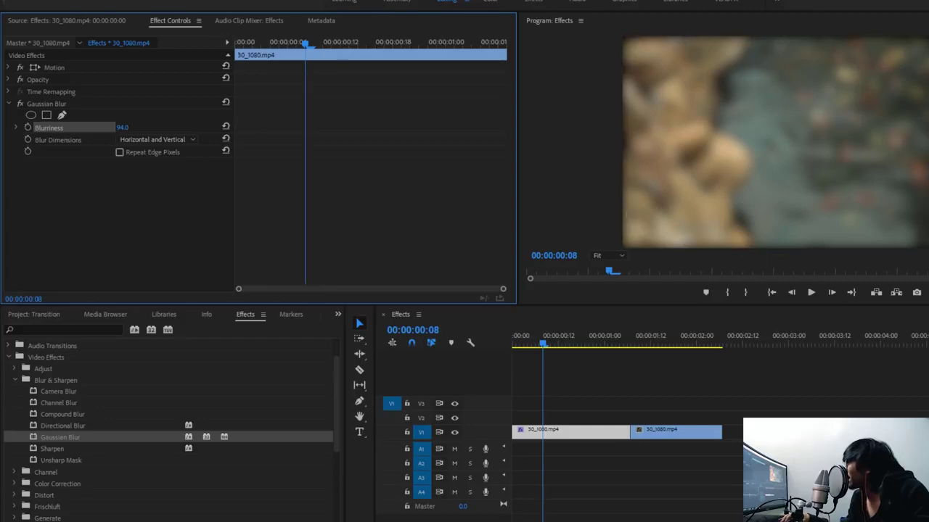
Turn on Repeat Edge Pixels after comparing both states, then preview 00:00:01:21
left_click(163, 155)
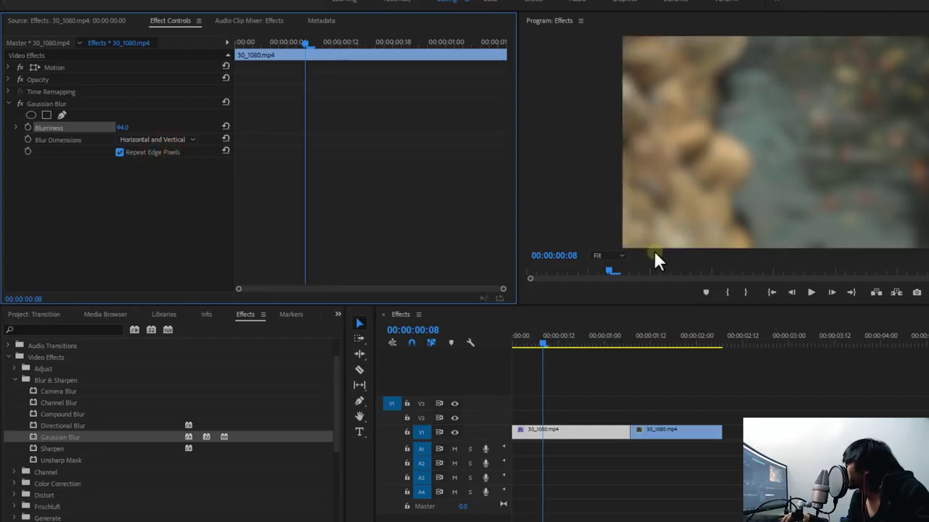
left_click(159, 155)
left_click(160, 157)
left_click(159, 157)
left_click(160, 155)
mouse_move(652, 336)
left_mouse_down()
mouse_move(685, 336)
mouse_move(586, 334)
mouse_move(691, 338)
mouse_move(611, 336)
left_mouse_up()
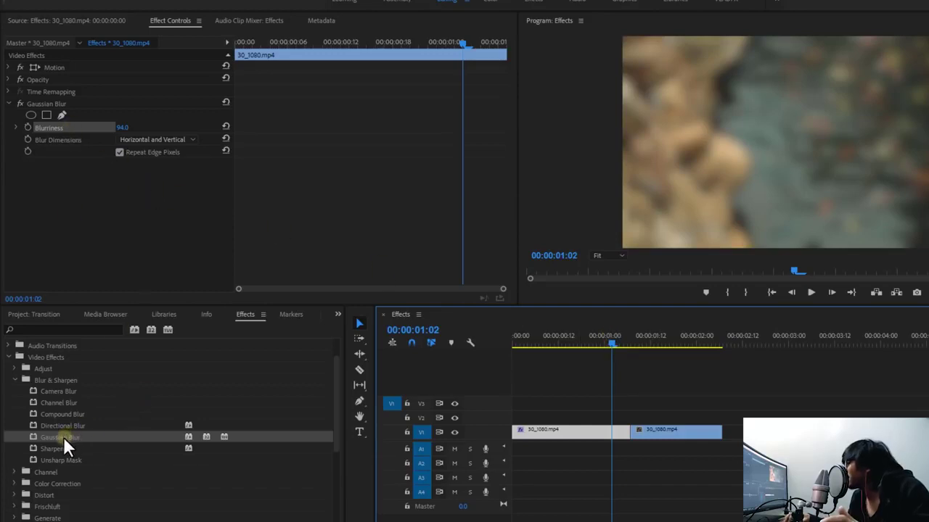
Test Gaussian Blur on the waterfall clip at Blurriness 55 with Repeat Edge Pixels, previewing across the cut
left_click_drag(58, 438, 673, 429)
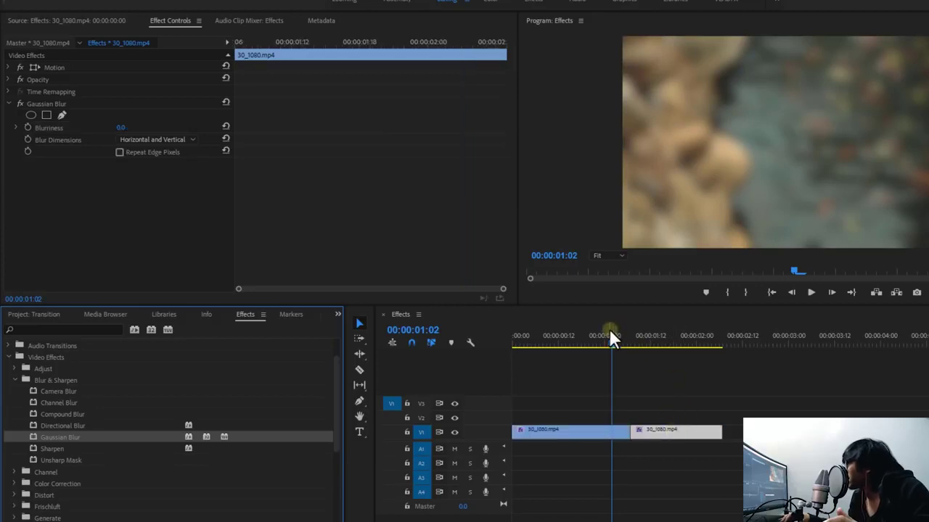
left_click_drag(611, 337, 665, 338)
left_click_drag(122, 127, 159, 127)
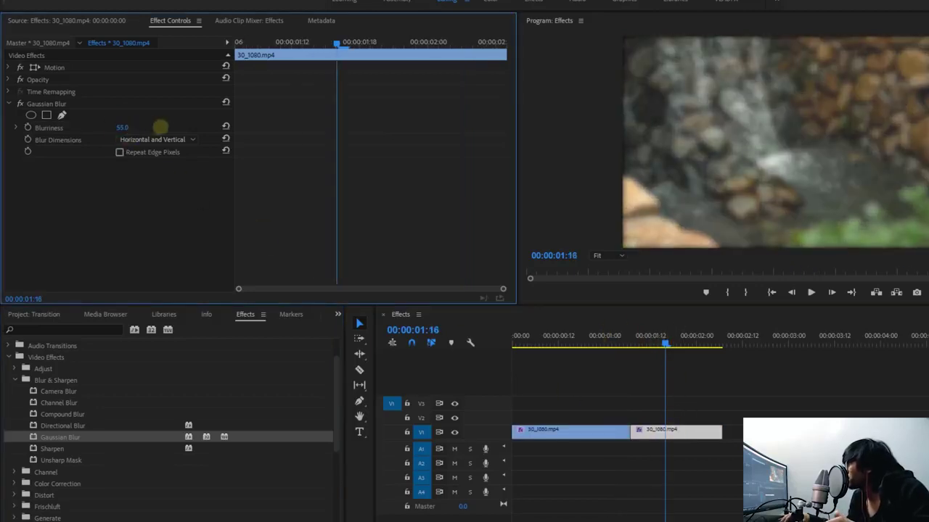
left_click(157, 152)
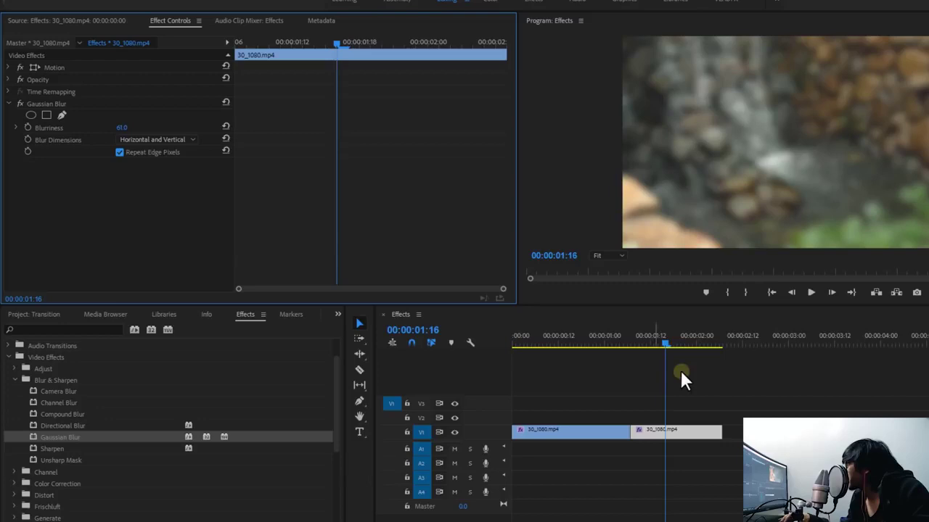
left_click(631, 339)
left_click_drag(659, 354, 655, 375)
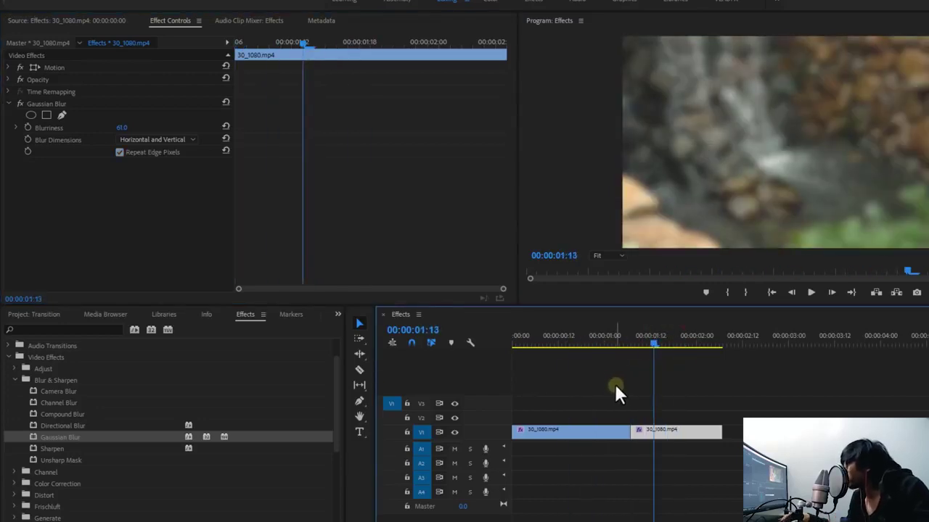
left_click_drag(655, 341, 608, 341)
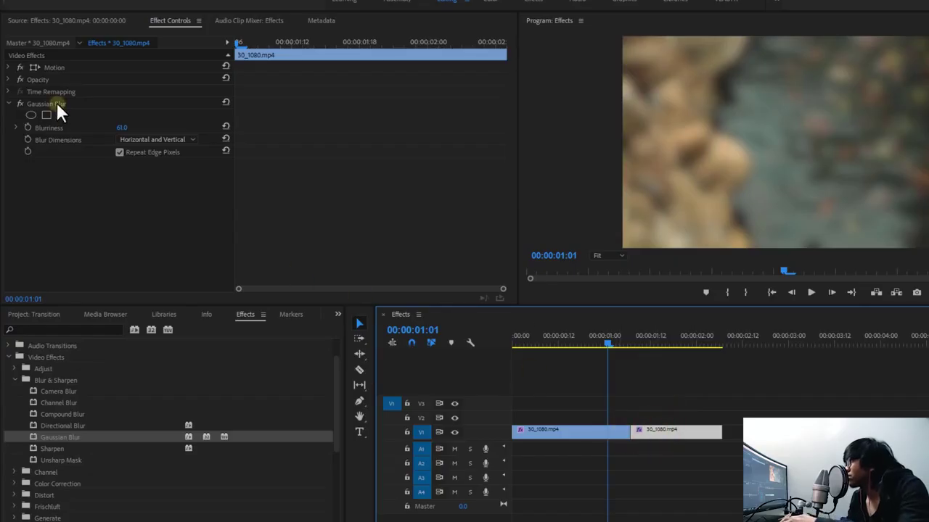
Delete the Gaussian Blur from the second and first clips and show the Project panel
left_click(57, 102)
key("Delete")
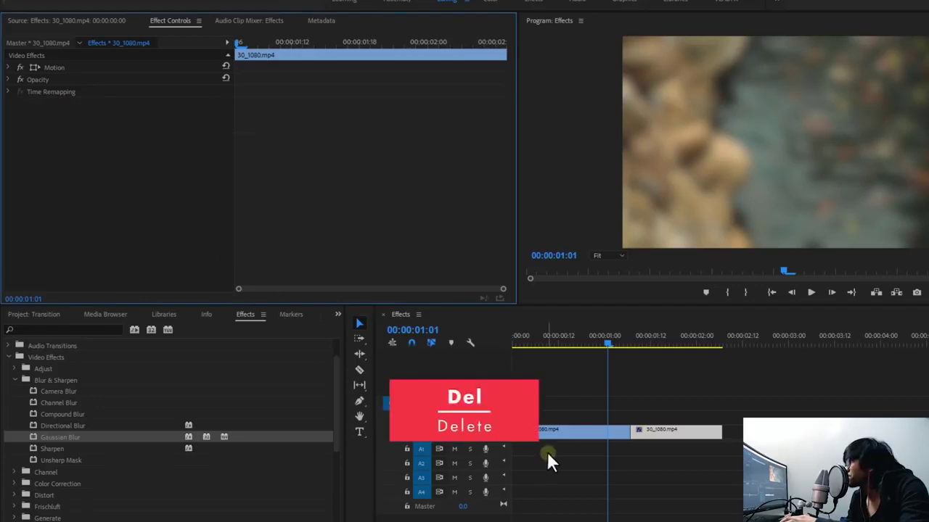
left_click(551, 428)
left_click(42, 104)
key("Delete")
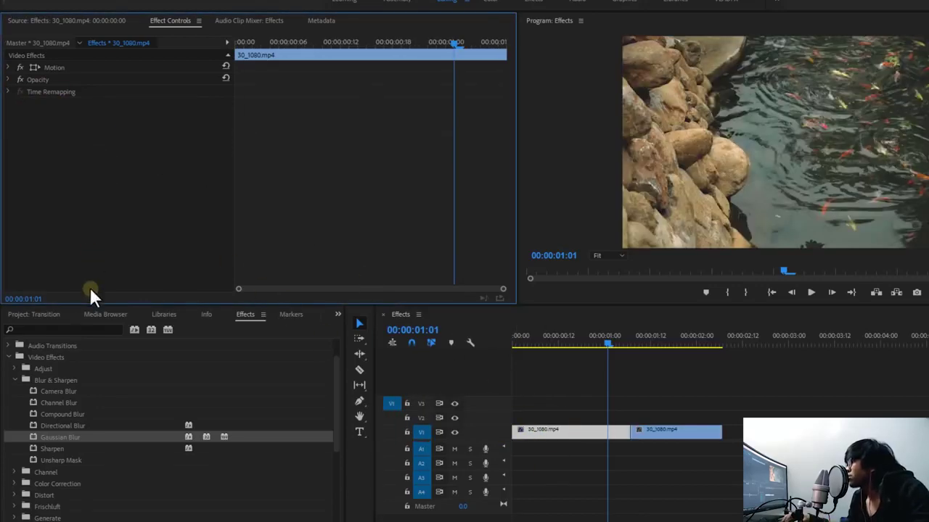
left_click(51, 318)
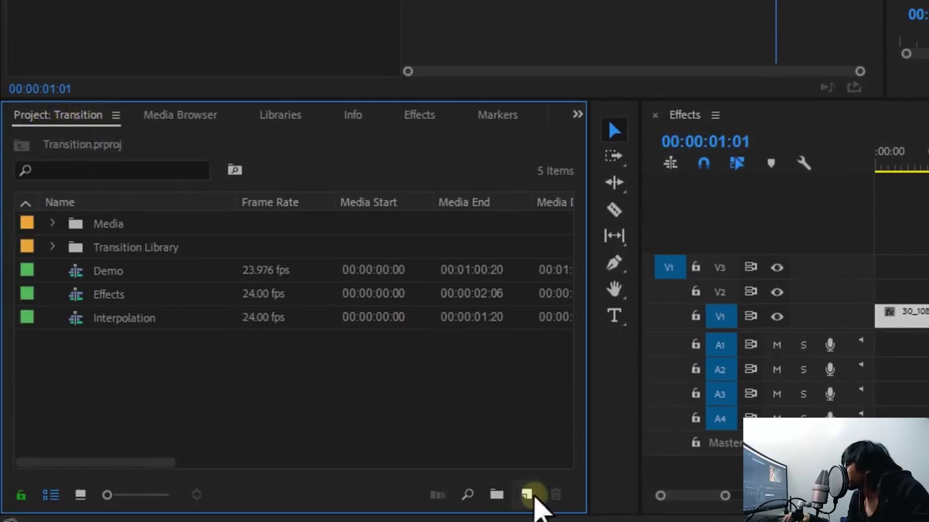
Create a 1920x1080 Adjustment Layer at 24.00 fps and drag it onto V2 above both clips
left_click(527, 495)
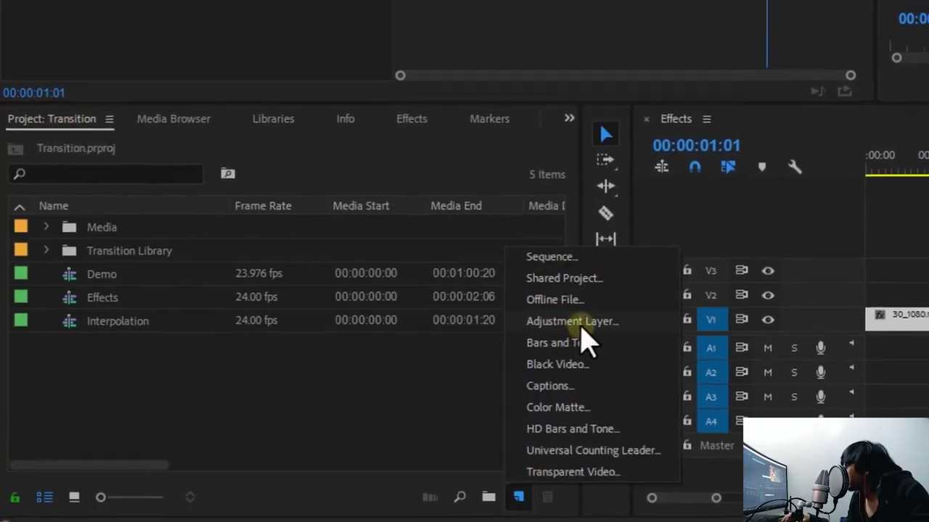
left_click(573, 321)
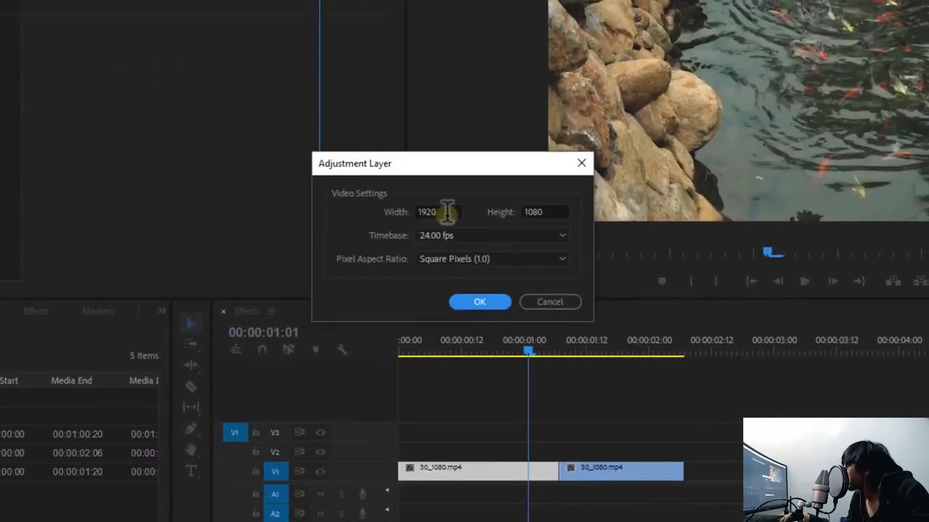
left_click(447, 211)
left_click(546, 212)
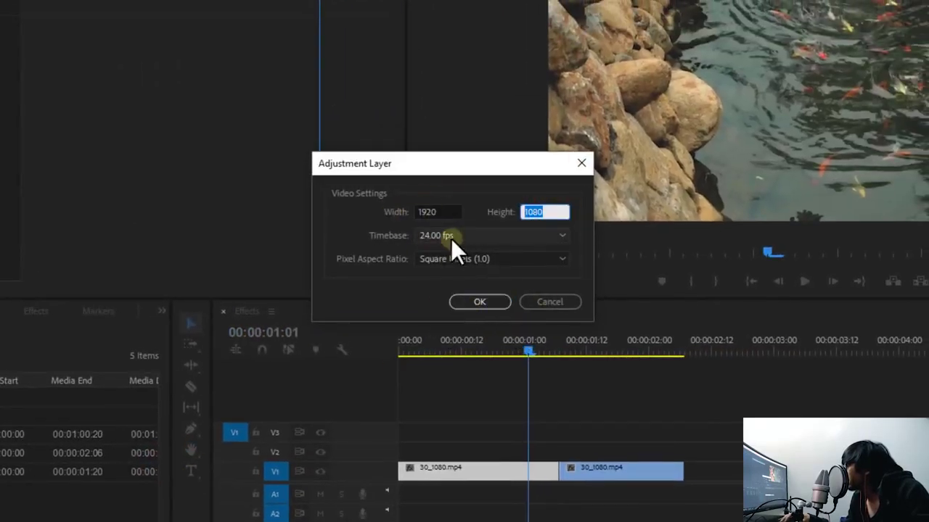
left_click(450, 235)
left_click(450, 235)
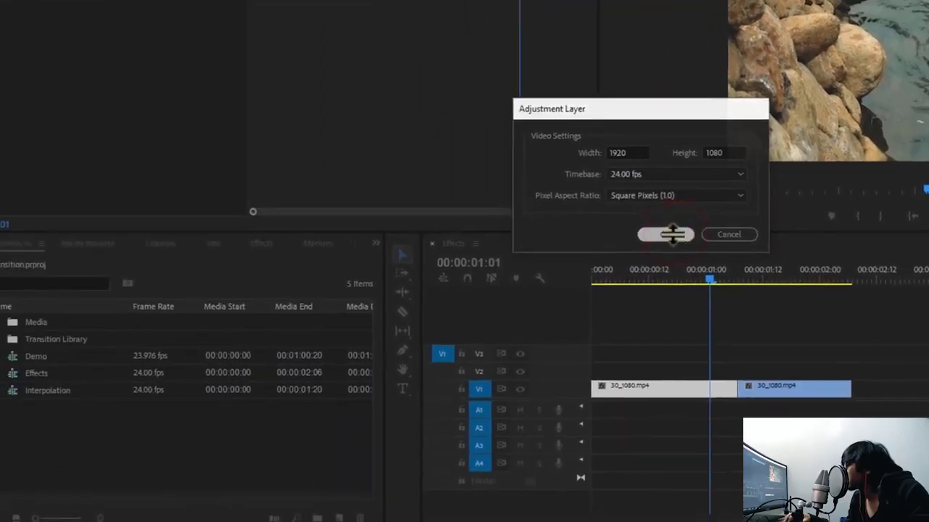
left_click(485, 301)
left_click_drag(91, 393, 711, 357)
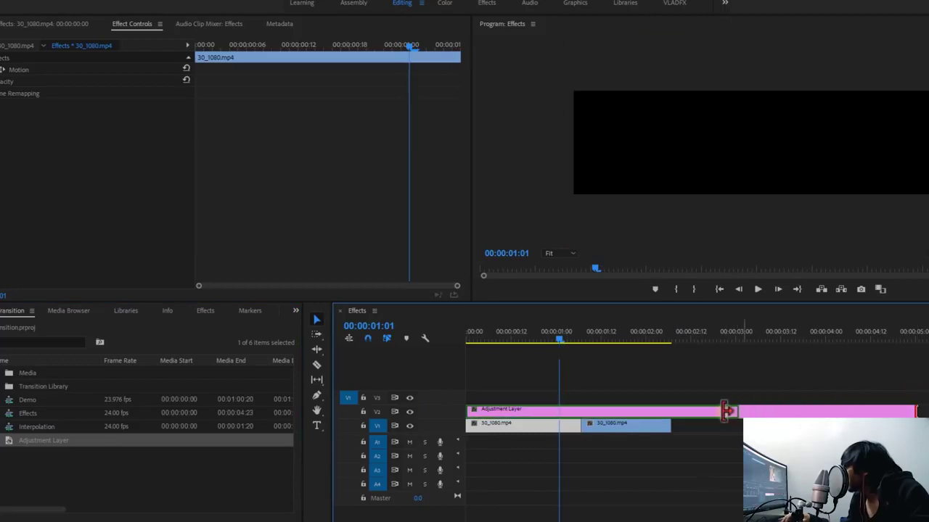
Trim the adjustment layer's end to match the clips and play the sequence from the start
left_click_drag(915, 408, 670, 410)
left_click(660, 335)
left_click_drag(681, 341, 455, 374)
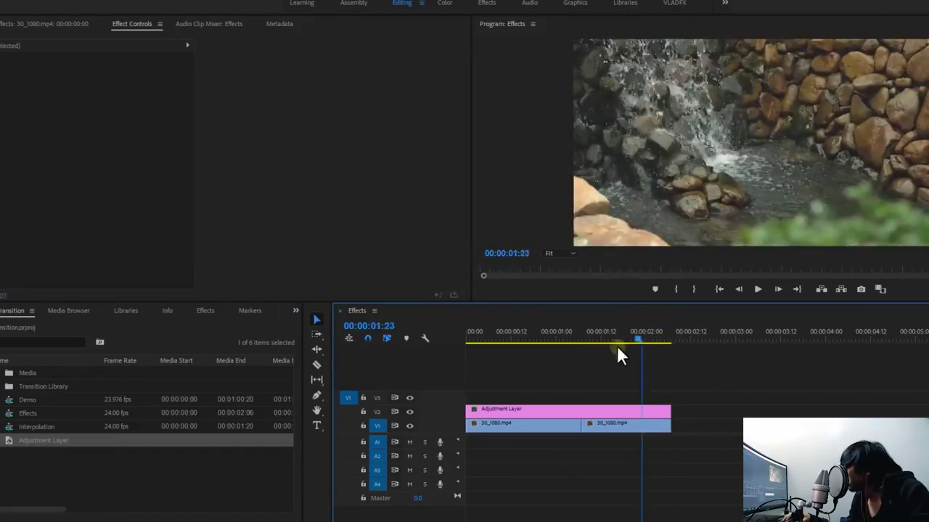
key("space")
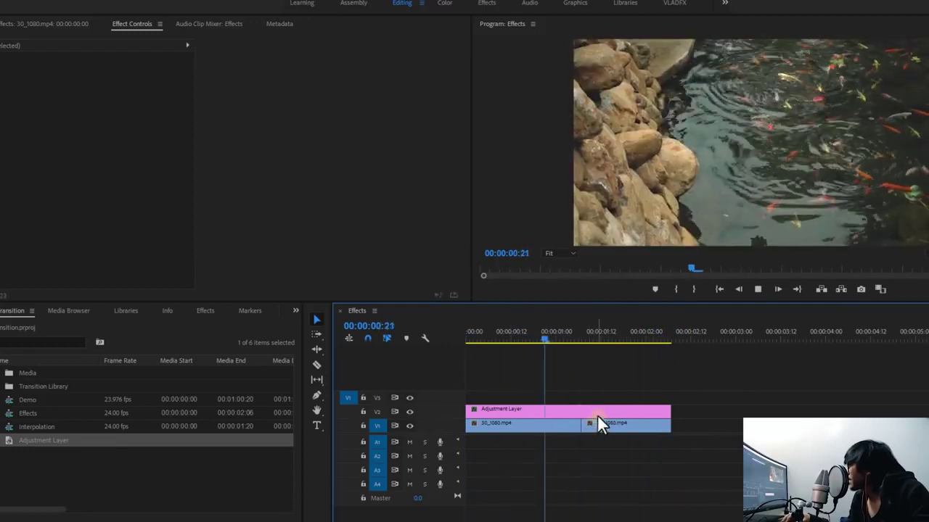
left_click(596, 410)
key("space")
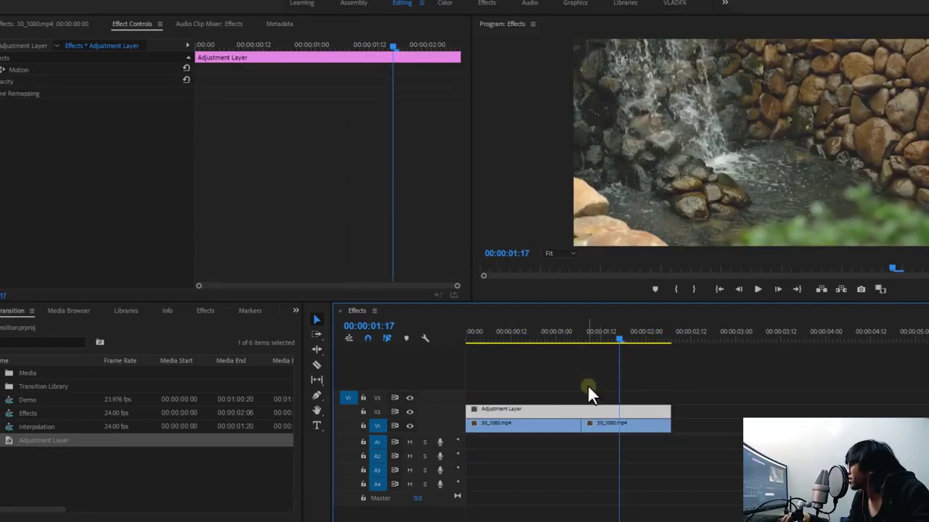
Compare the adjustment layer's and each clip's properties, then bring up the video effects at 00:00:00:21
left_click_drag(693, 386, 621, 412)
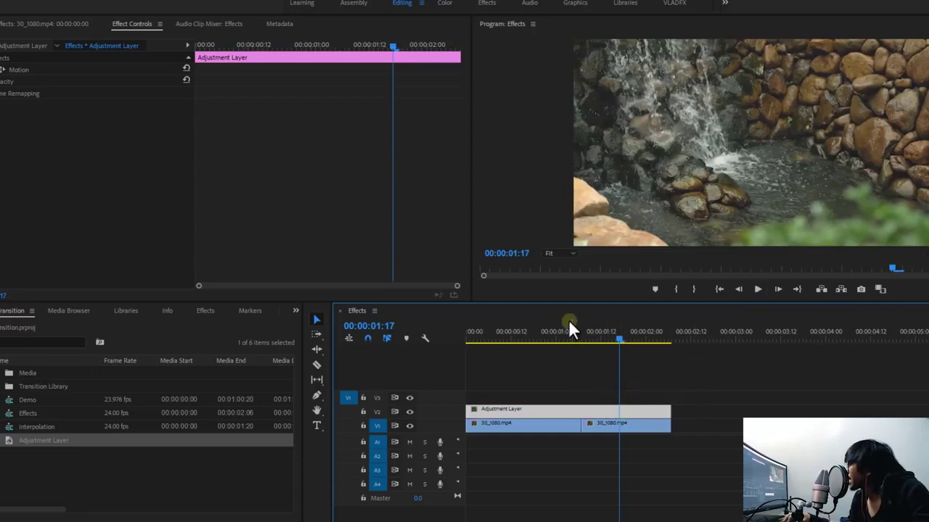
left_click(540, 423)
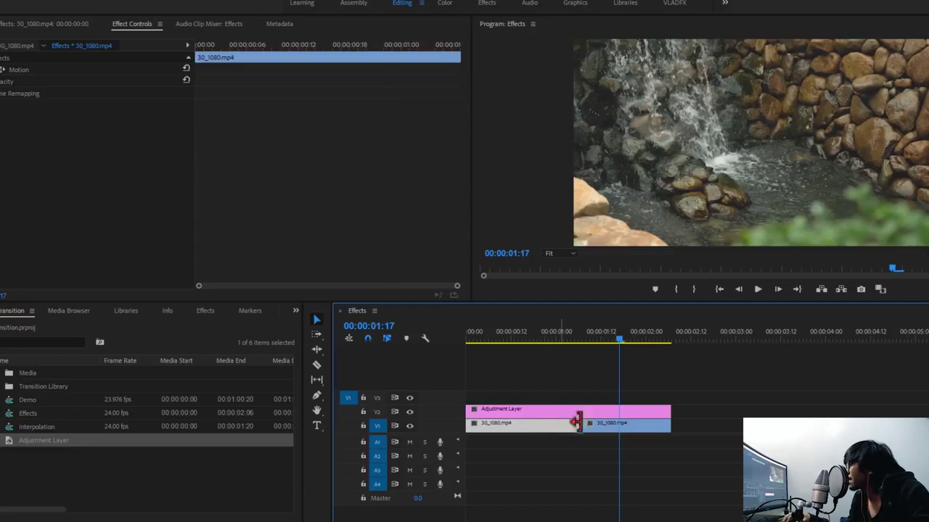
left_click(616, 423)
left_click(534, 422)
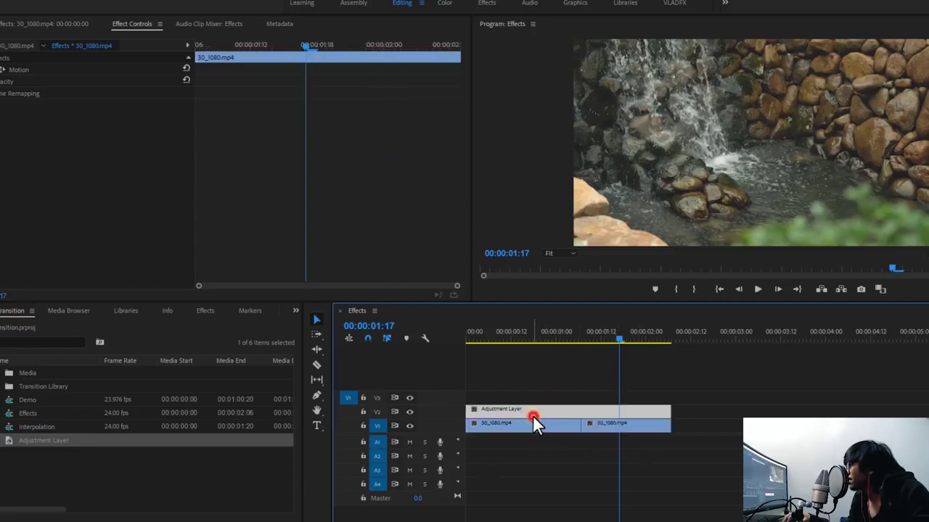
left_click(606, 425)
left_click(526, 423)
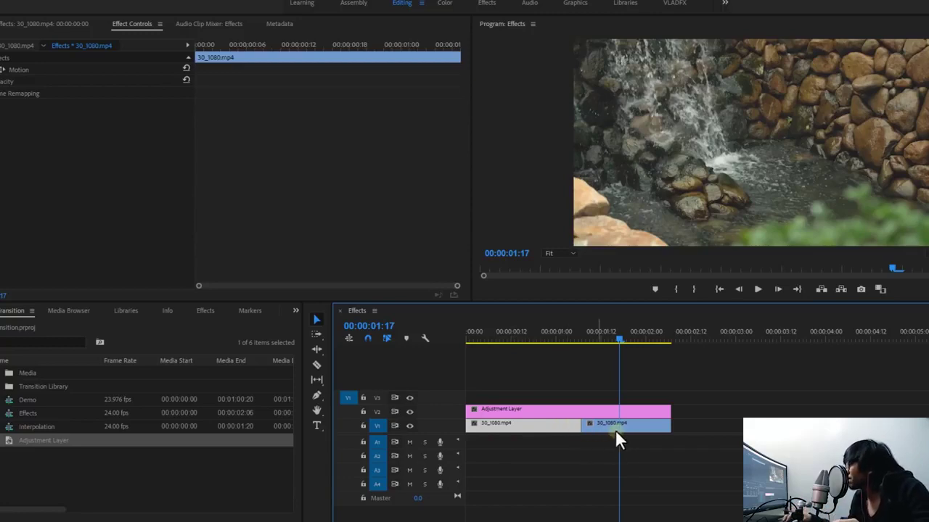
left_click_drag(608, 339, 546, 340)
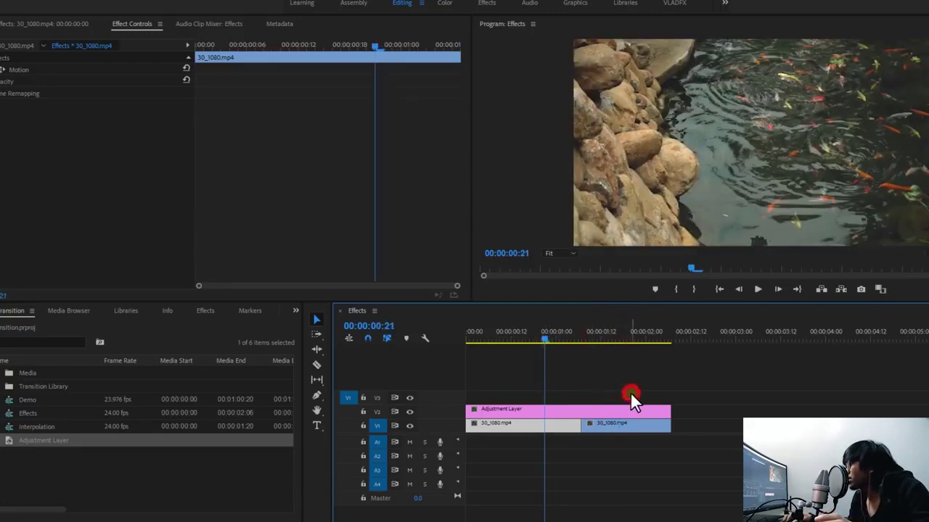
left_click(610, 411)
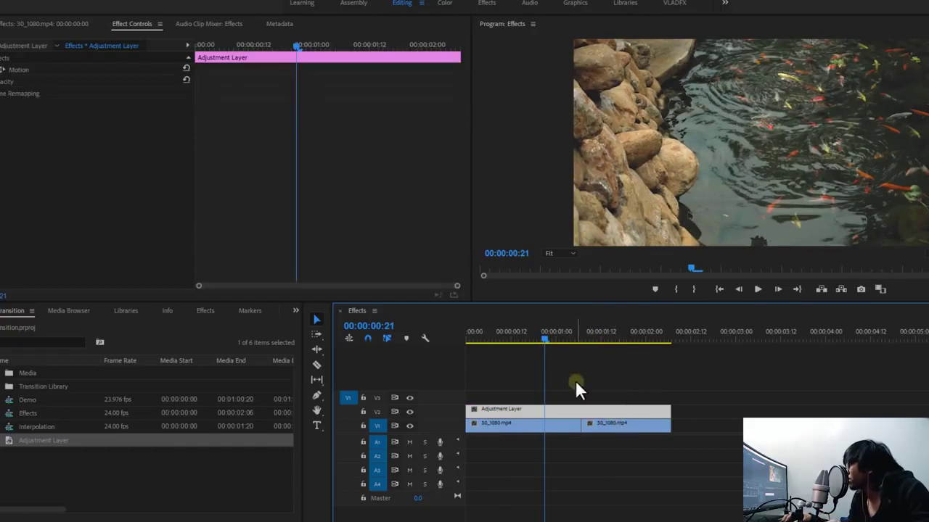
left_click_drag(544, 335, 544, 341)
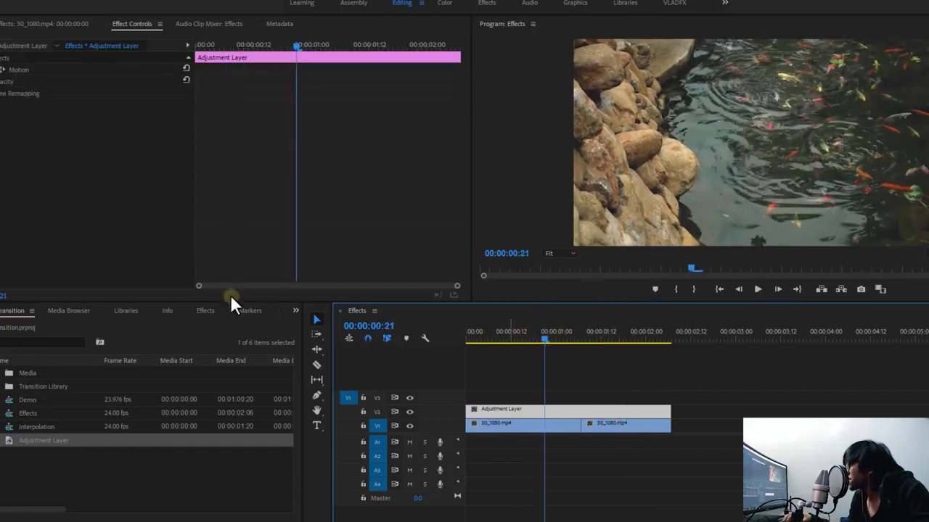
left_click(205, 312)
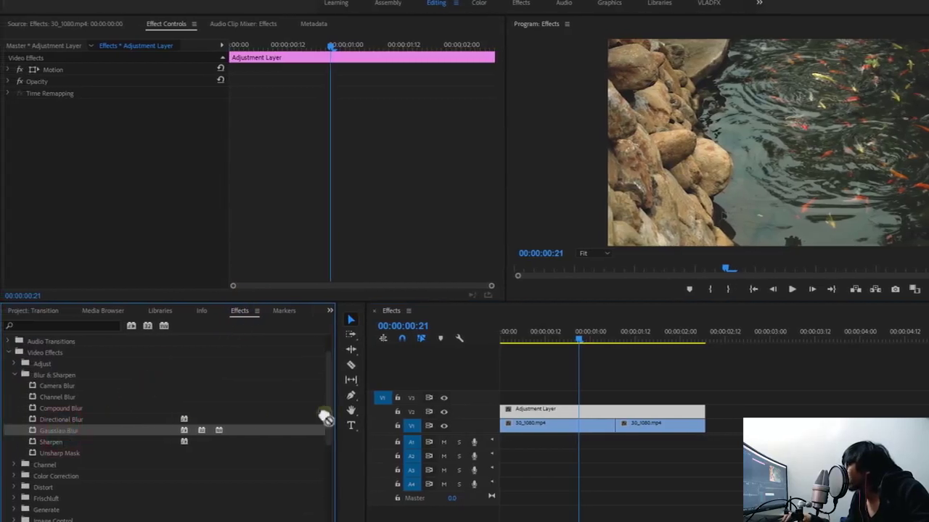
Apply Gaussian Blur to the adjustment layer, raise Blurriness to 76.0, and preview the sequence
left_click_drag(323, 418, 619, 419)
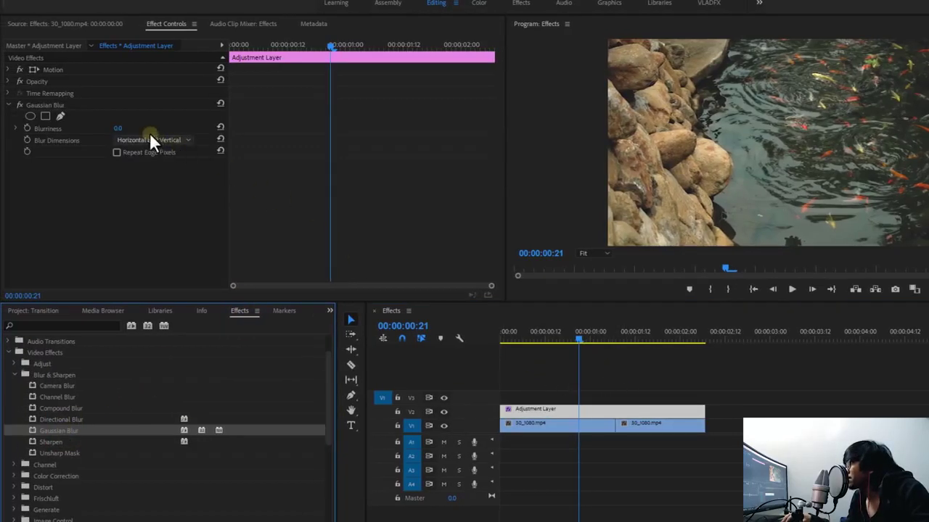
left_click(118, 128)
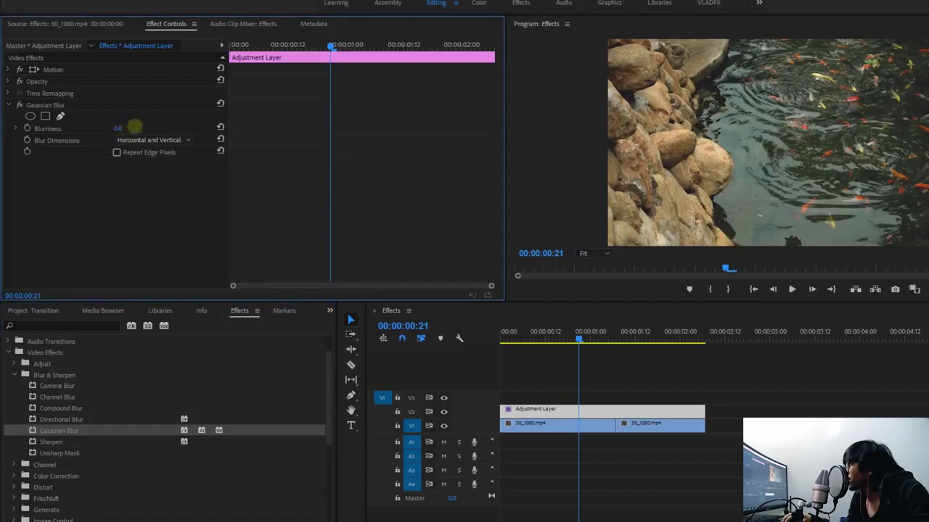
left_click_drag(135, 127, 181, 125)
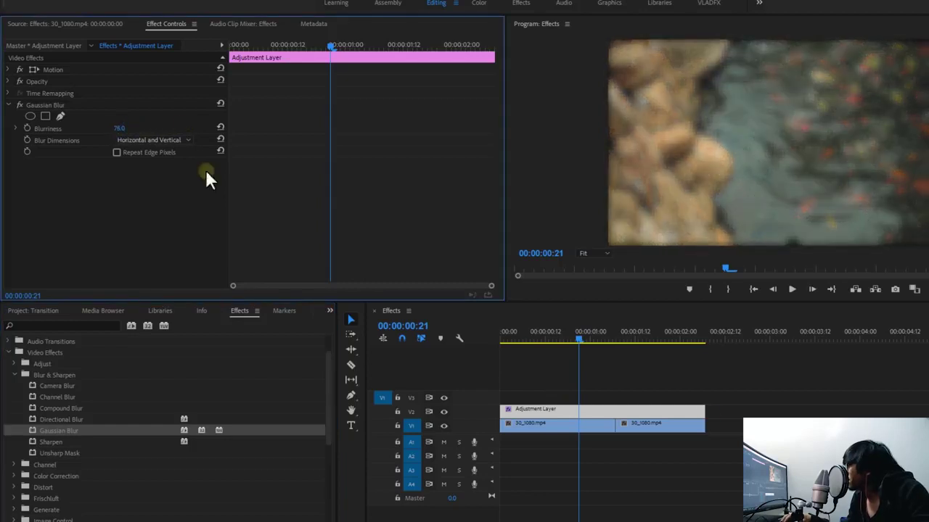
mouse_move(617, 336)
left_mouse_down()
mouse_move(639, 340)
mouse_move(508, 339)
left_mouse_up()
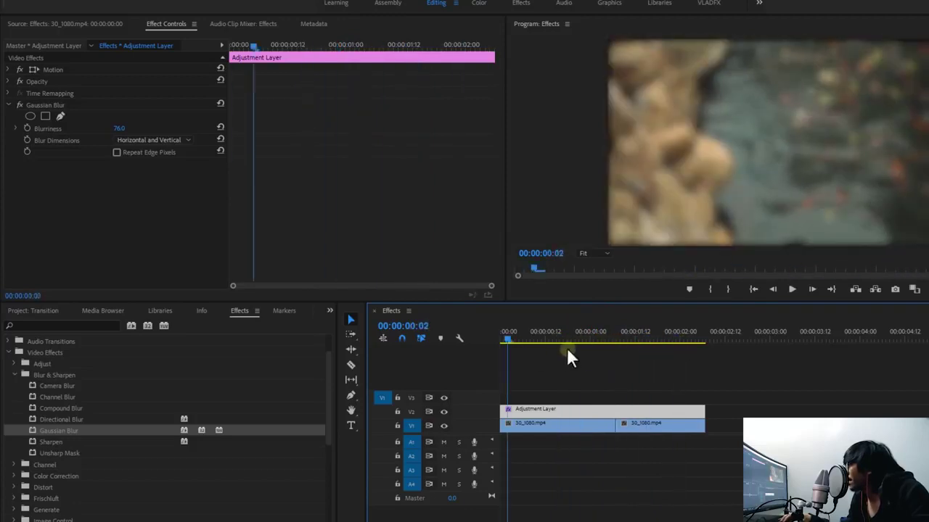
left_click_drag(570, 357, 651, 360)
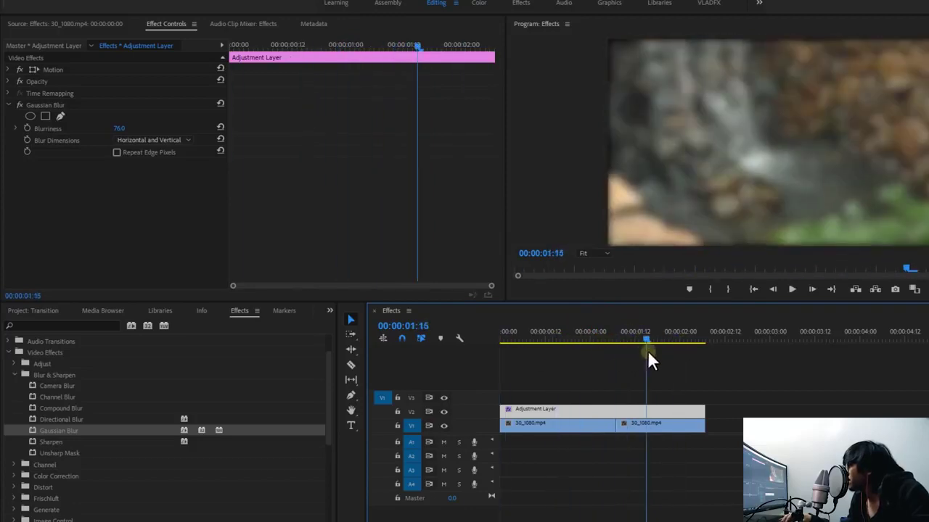
left_click_drag(616, 347, 512, 361)
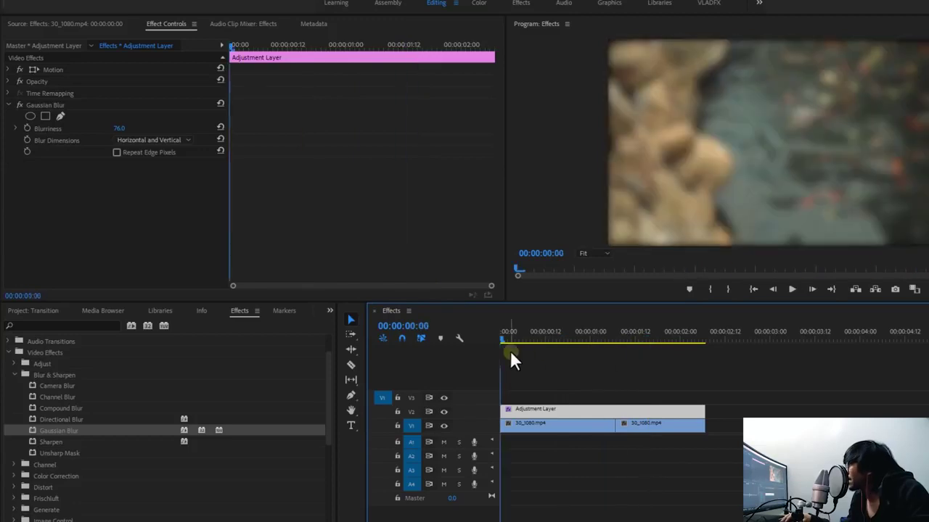
Turn on Repeat Edge Pixels and check the adjustment layer's blur settings
left_click(143, 153)
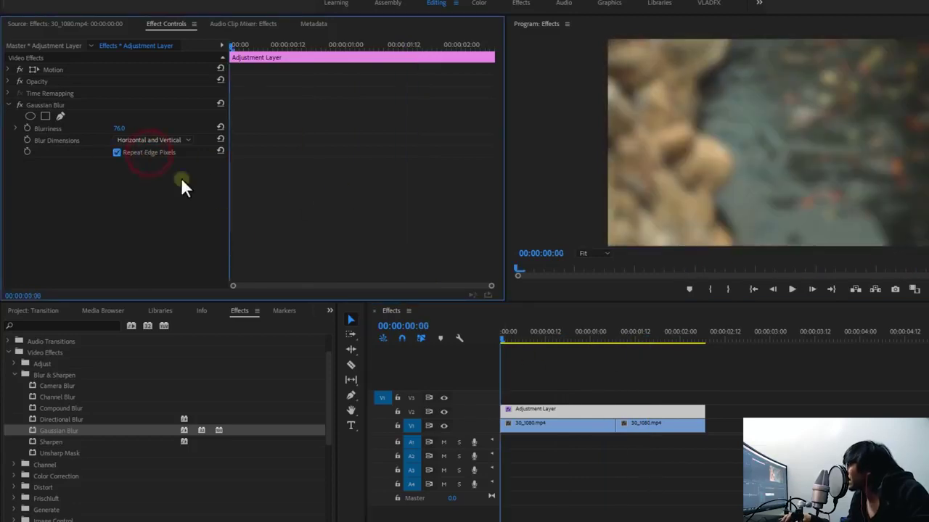
left_click(558, 428)
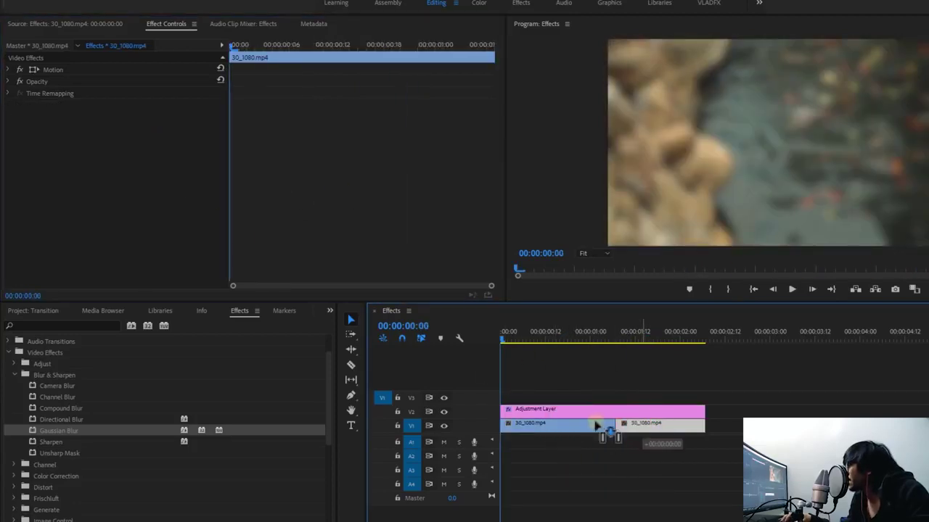
left_click(599, 410)
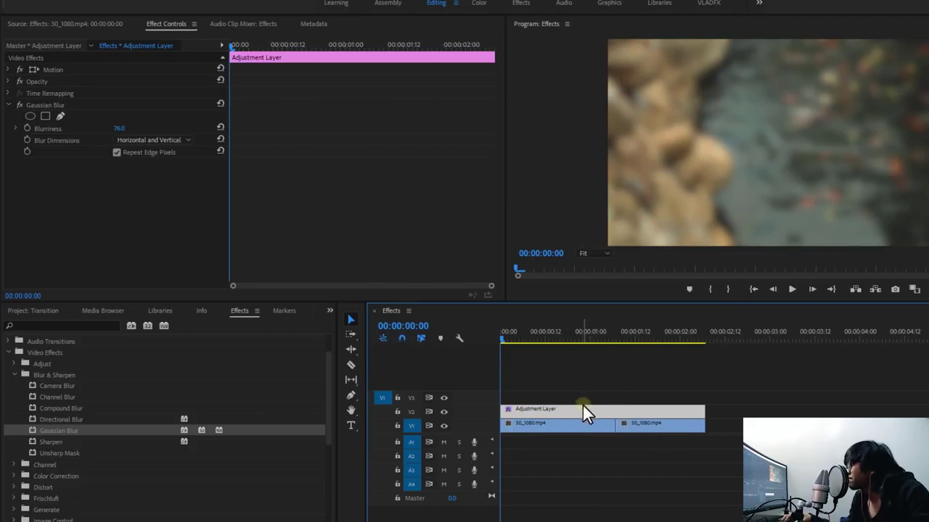
left_click(584, 396)
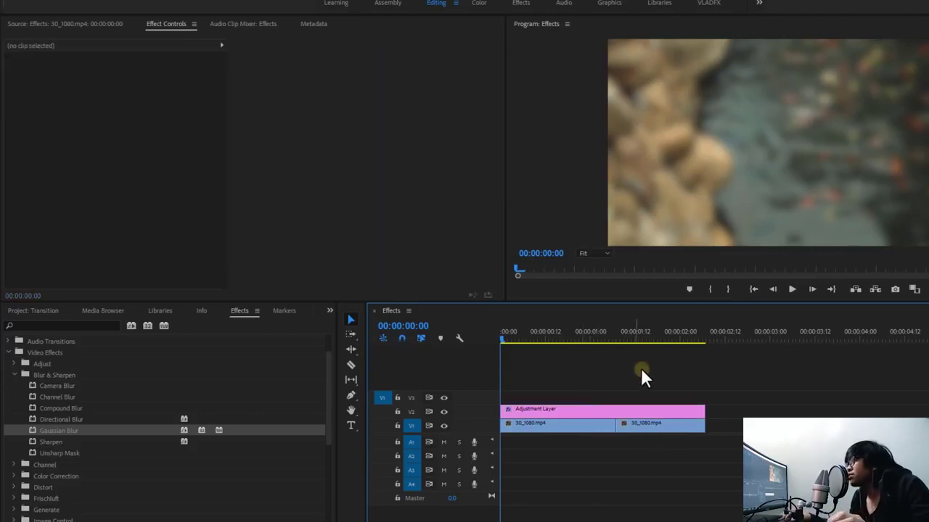
left_click(15, 375)
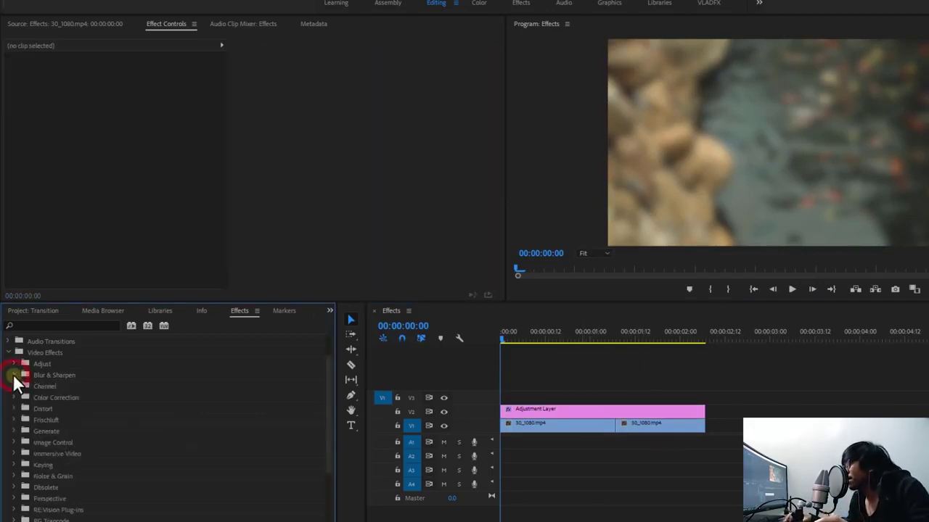
scroll(33, 424, "down", 1)
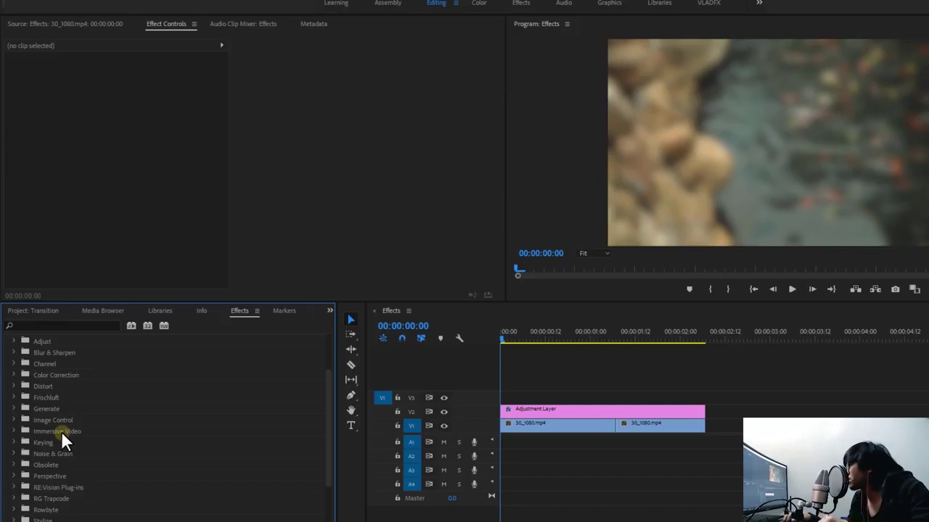
left_click(566, 411)
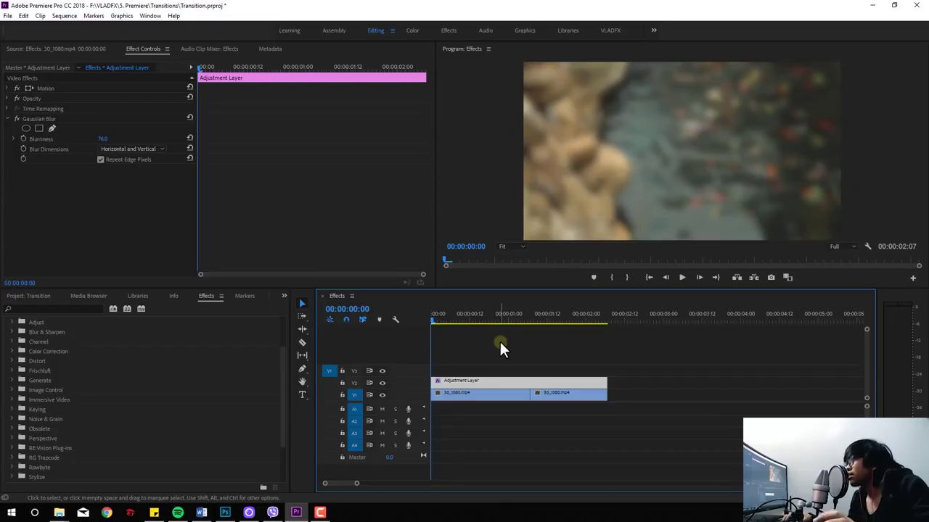
left_click(103, 140)
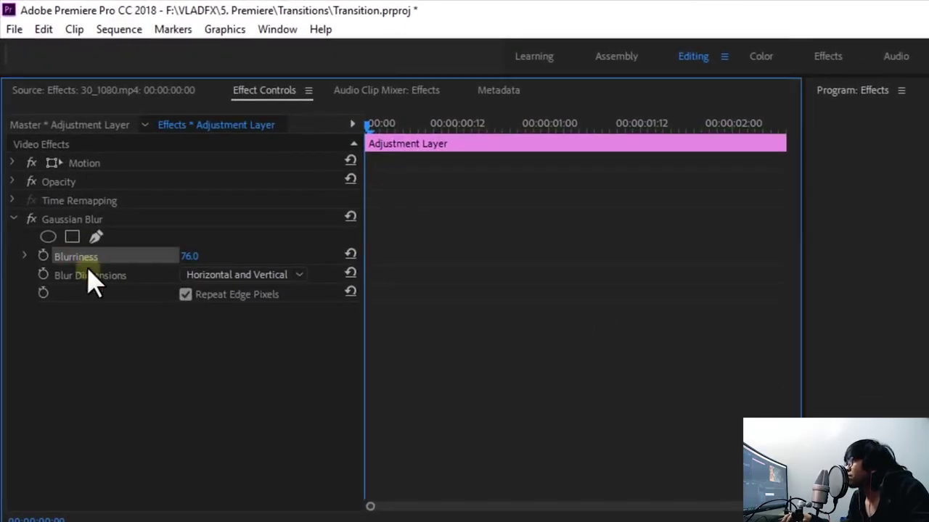
Keyframe Blurriness at 76.0 and move that first keyframe to 00:00:00:08
left_click(89, 276)
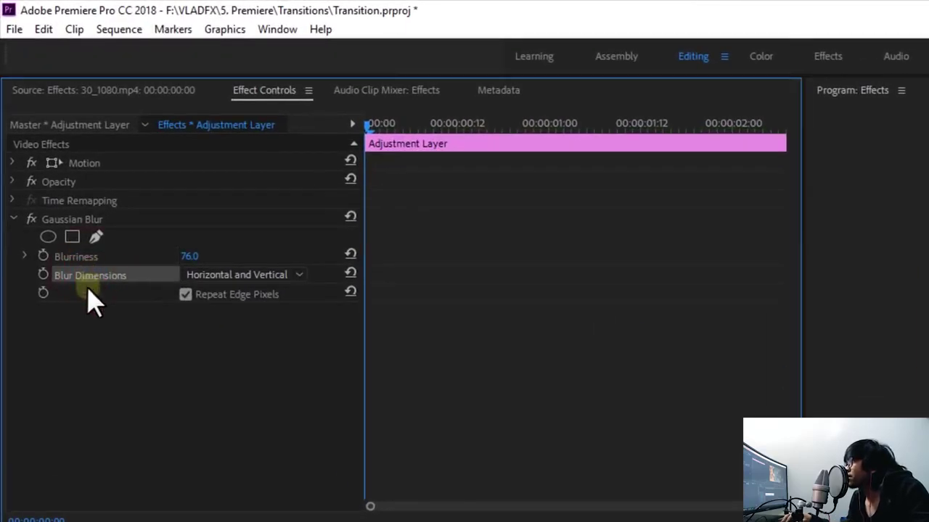
left_click(91, 257)
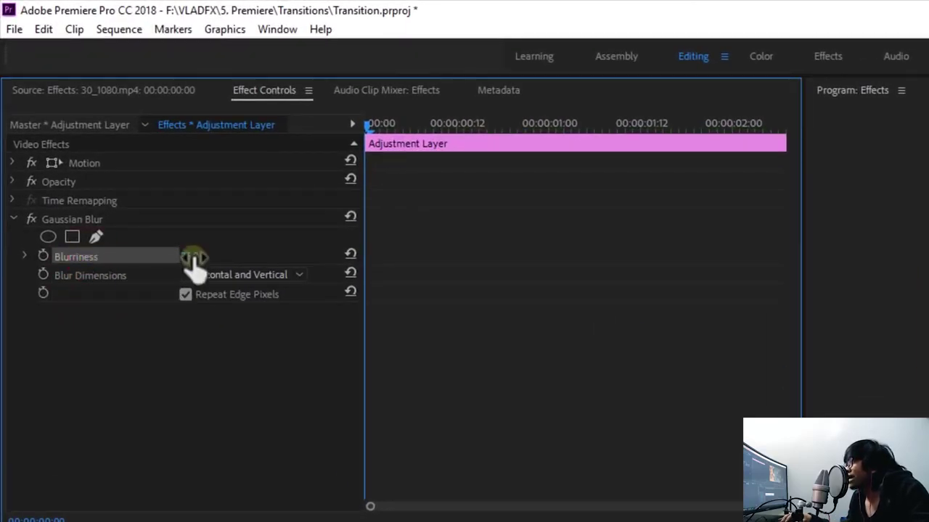
left_click(43, 256)
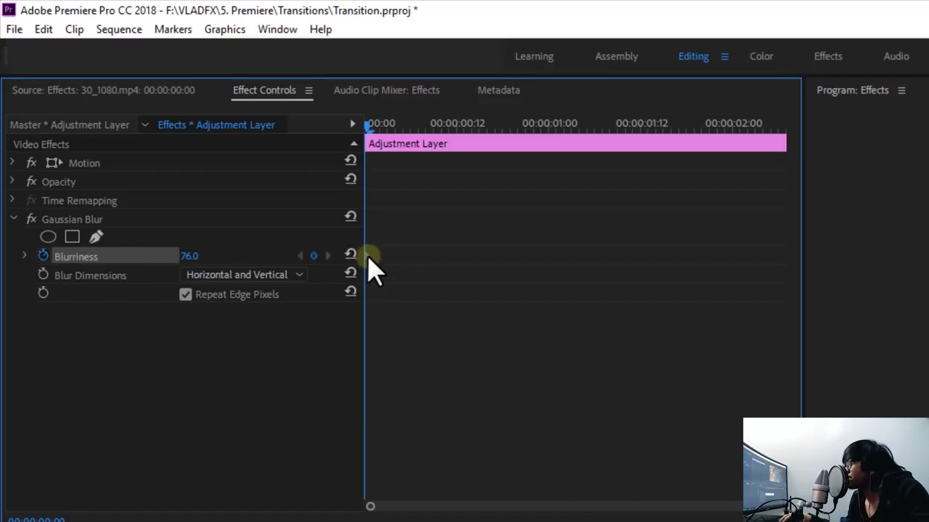
left_click_drag(396, 125, 479, 125)
left_click(368, 258)
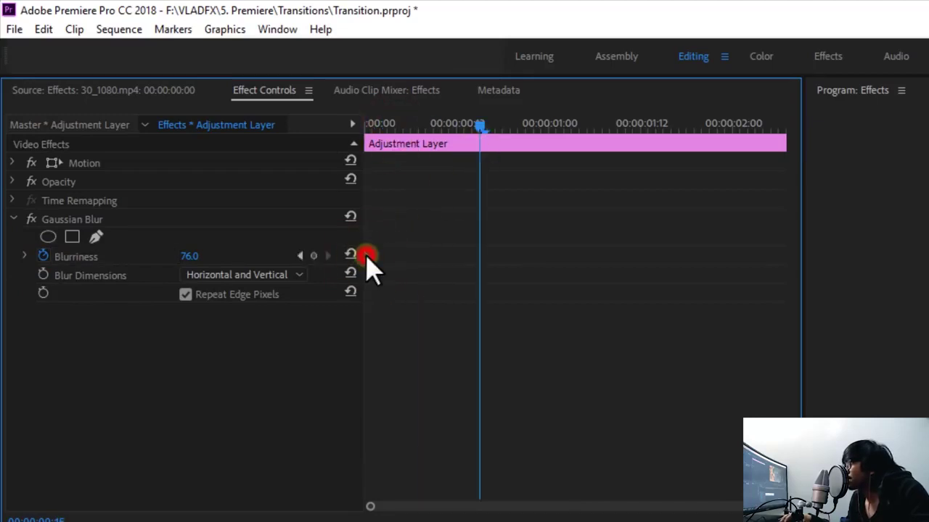
left_click_drag(367, 257, 428, 261)
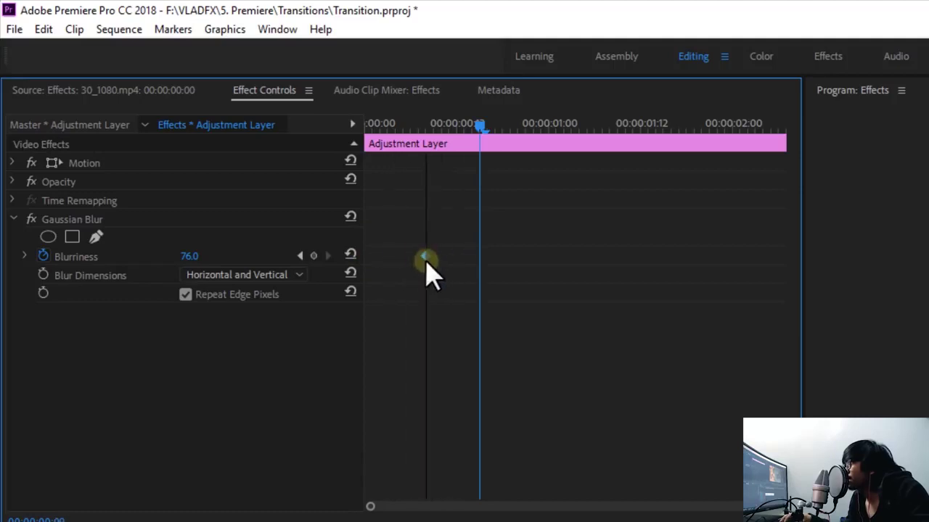
left_click(426, 123)
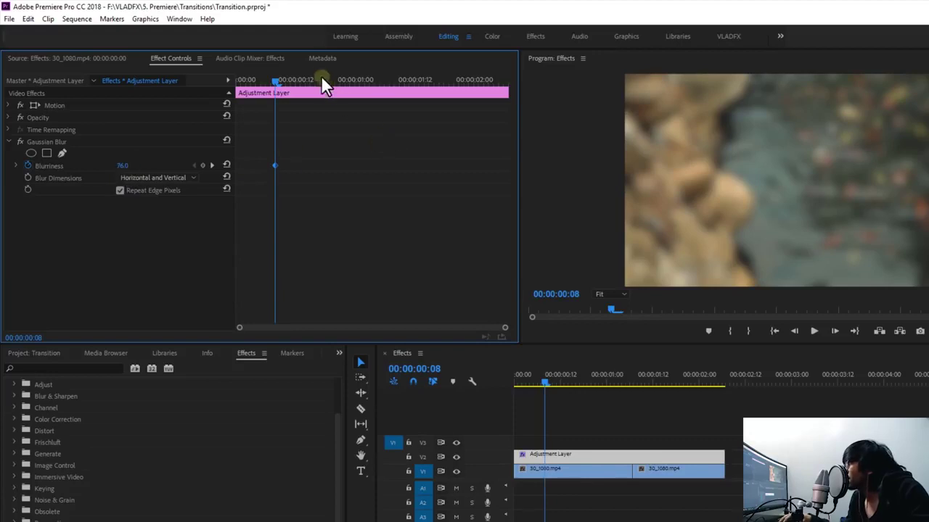
Add a Blurriness keyframe of 0 at 00:00:01:15
left_click_drag(322, 78, 428, 93)
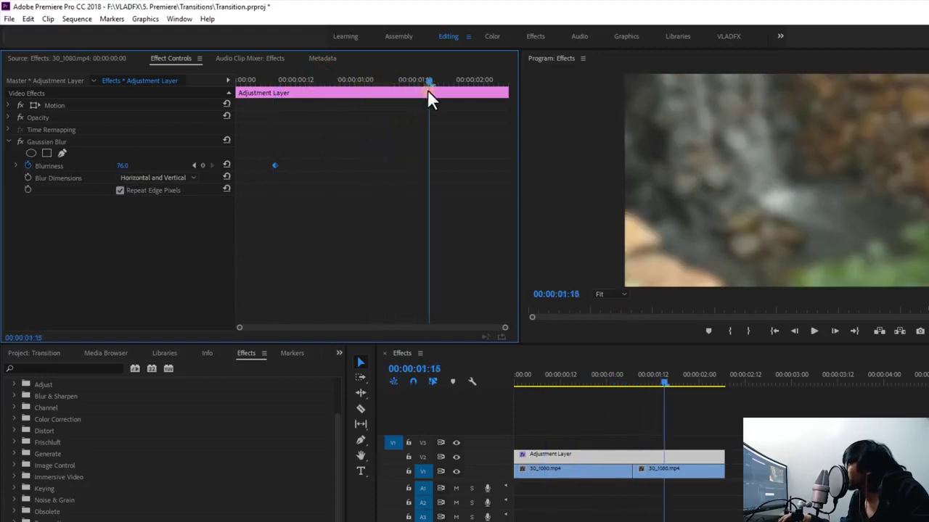
left_click(127, 167)
type("0")
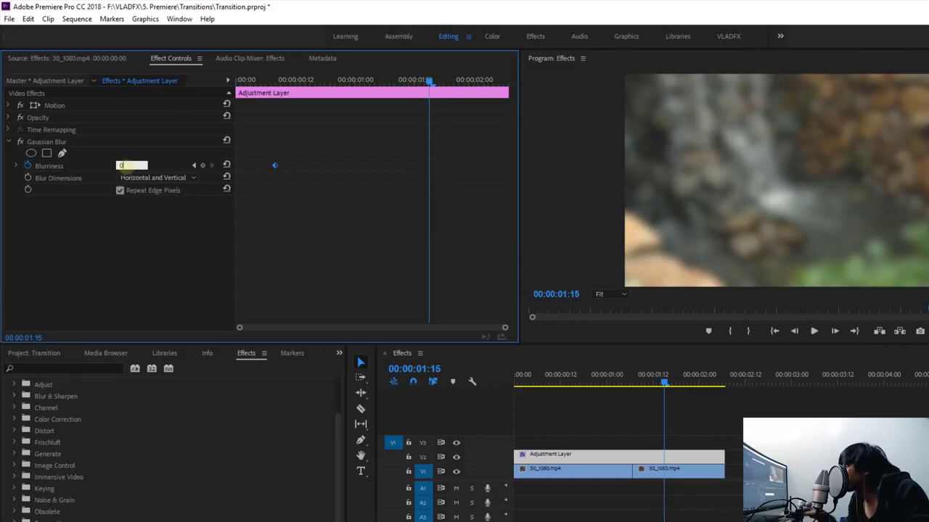
key("Return")
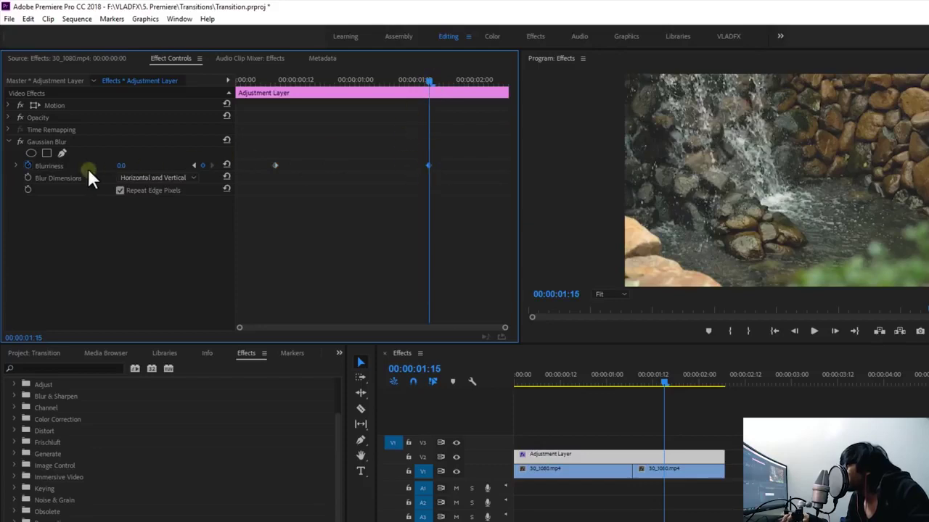
left_click(277, 80)
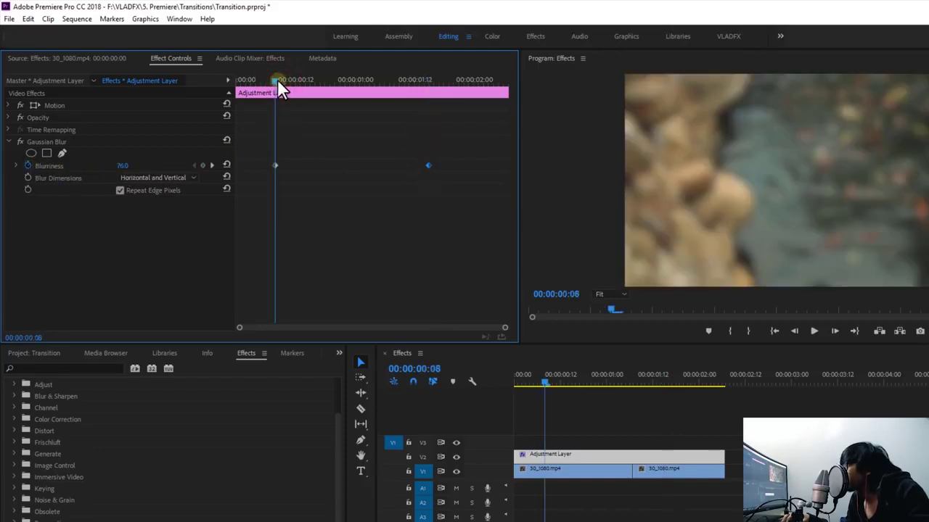
left_click_drag(274, 80, 236, 80)
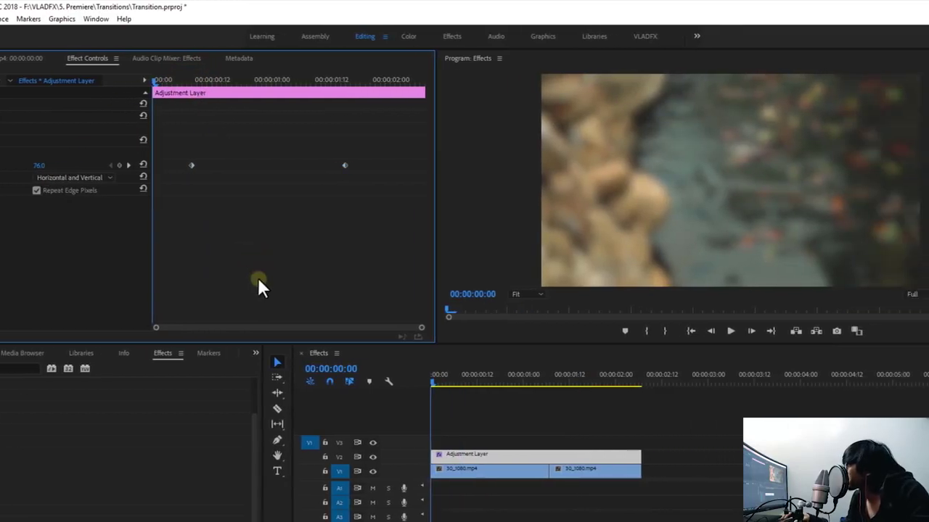
key("space")
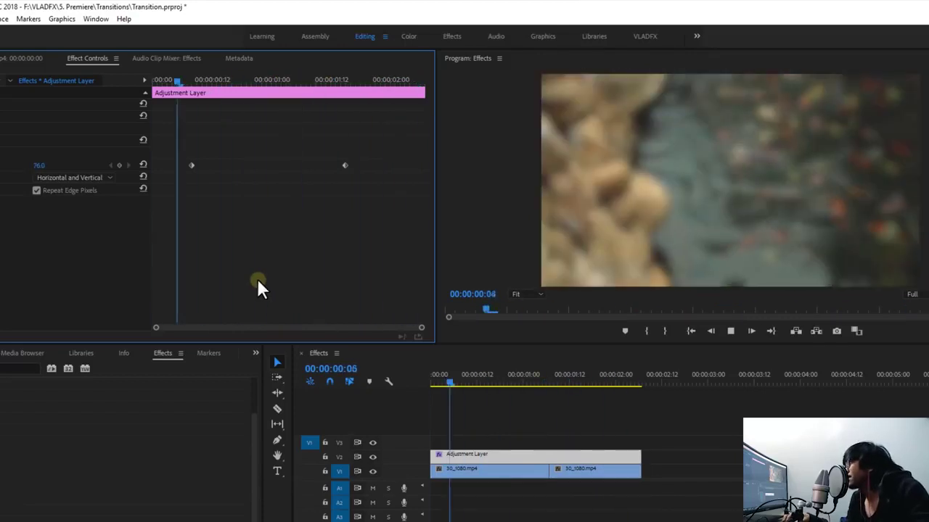
key("space")
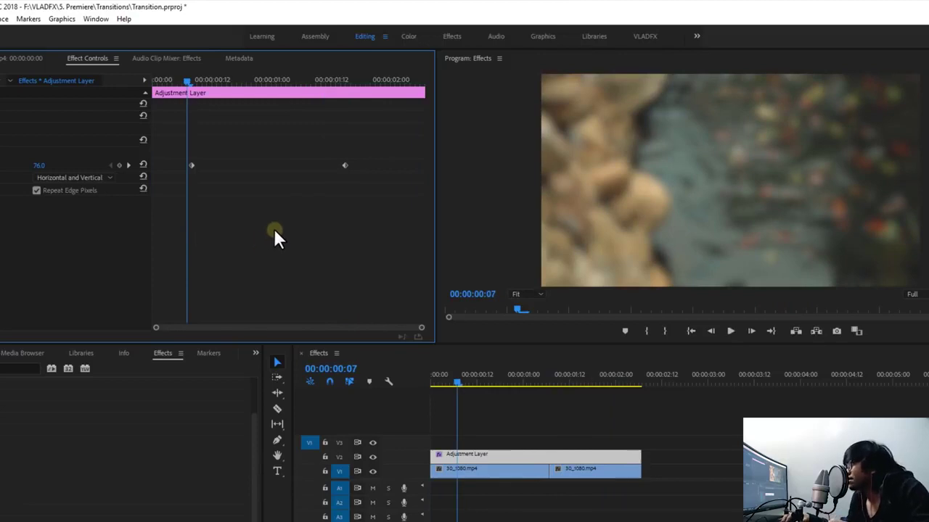
left_click(192, 166)
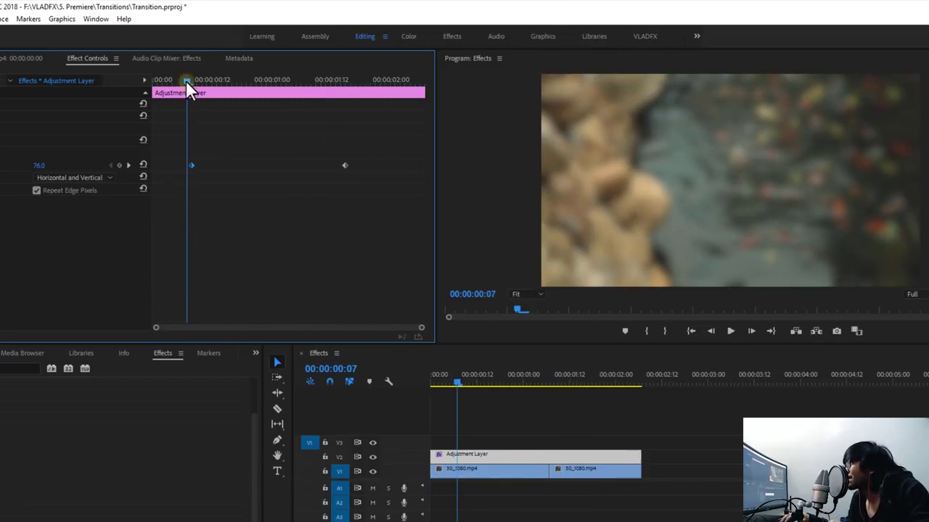
left_click_drag(186, 80, 232, 90)
left_click(346, 165)
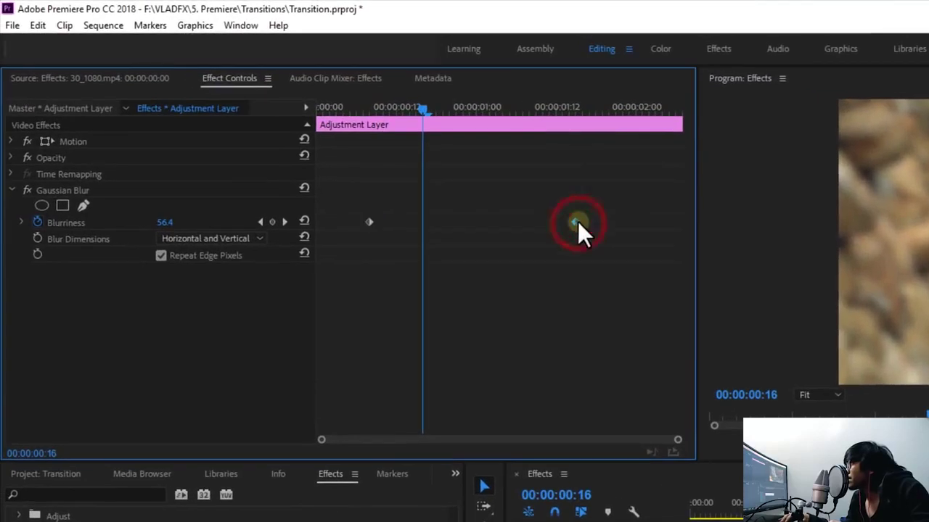
left_click_drag(575, 109, 430, 116)
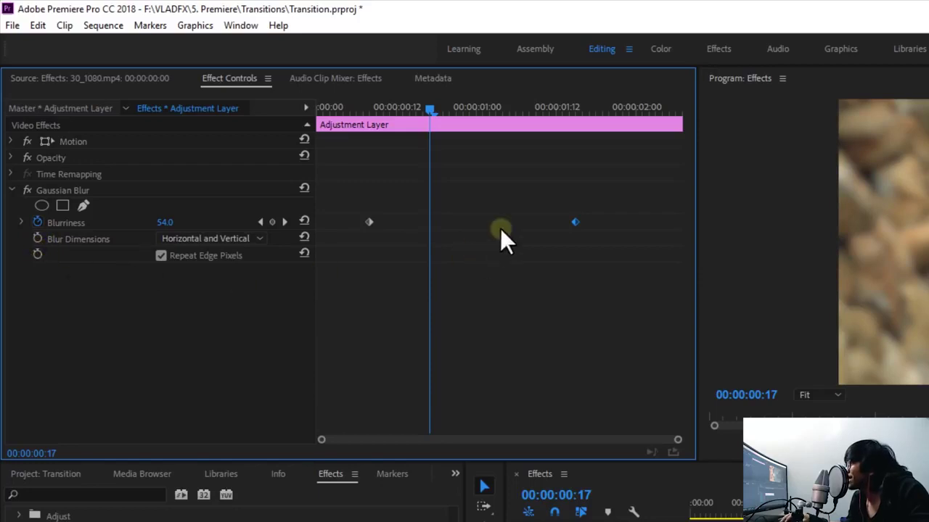
left_click_drag(430, 116, 385, 178)
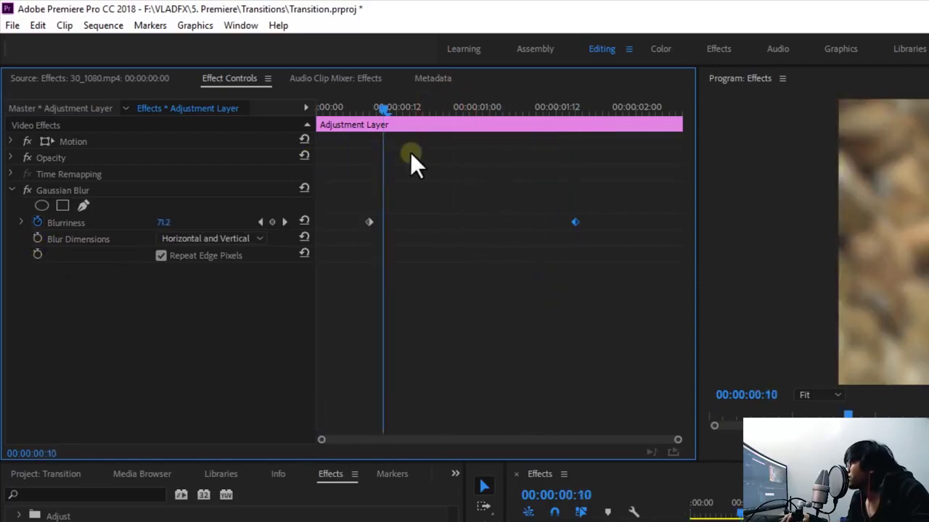
key("space")
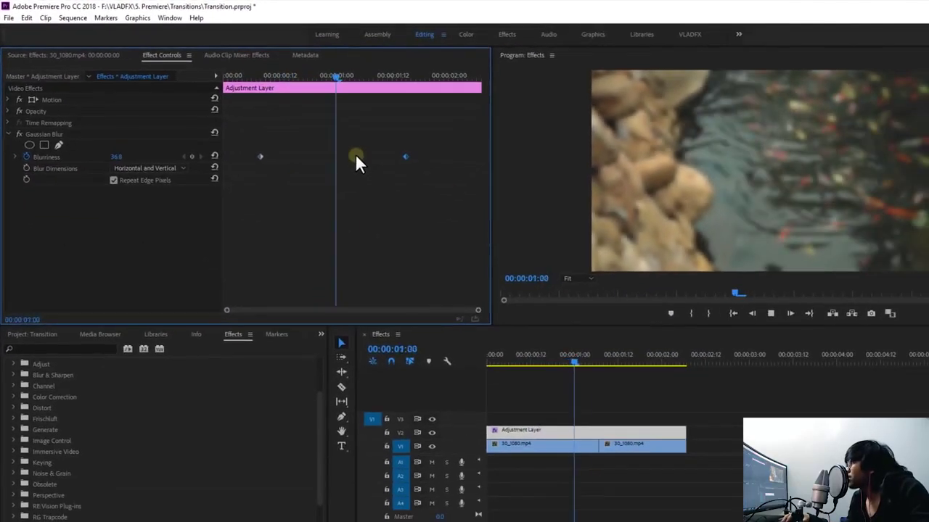
left_click(248, 75)
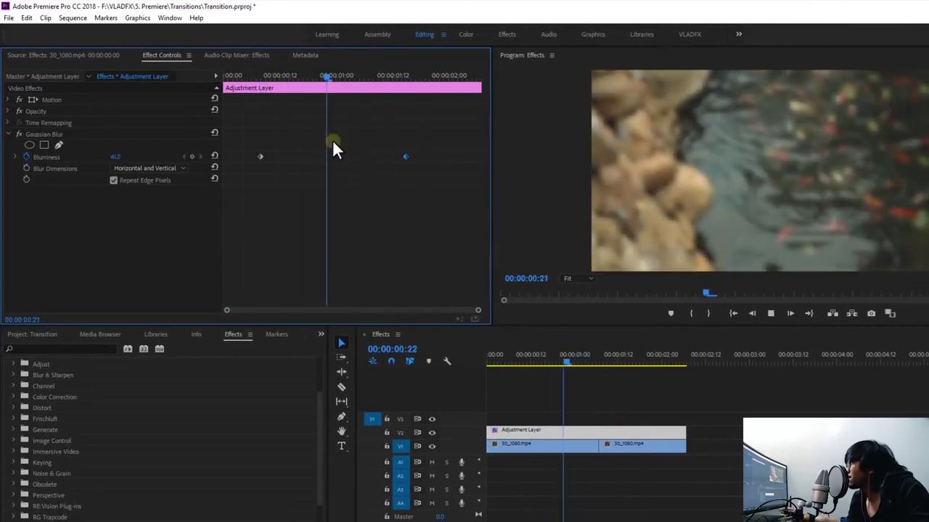
left_click(256, 76)
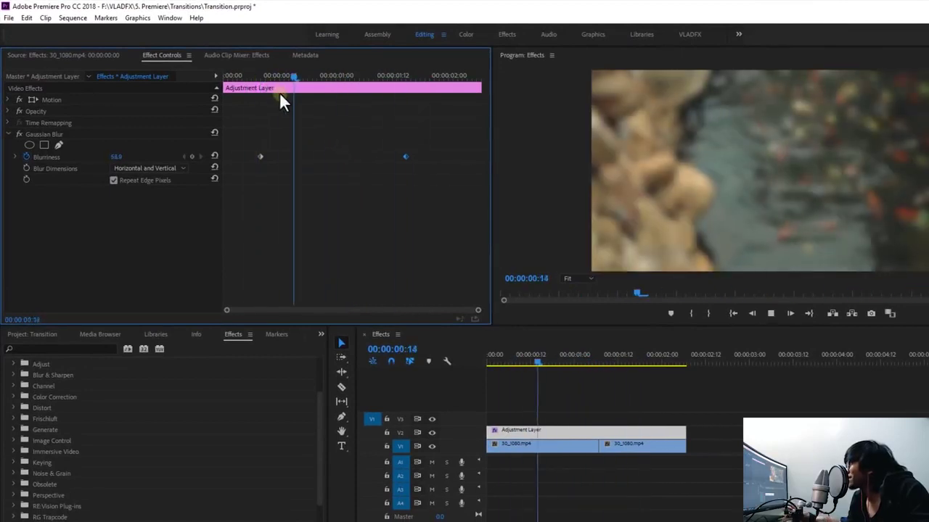
left_click(256, 81)
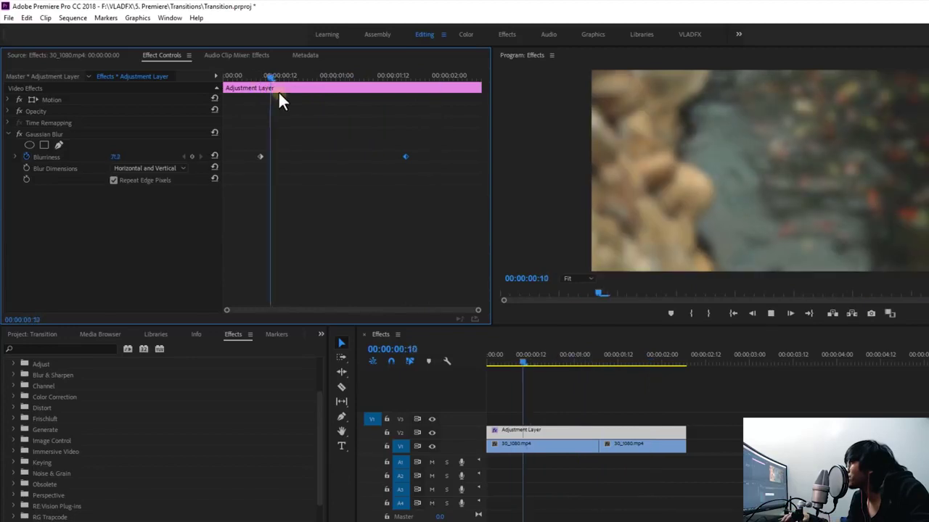
left_click(254, 80)
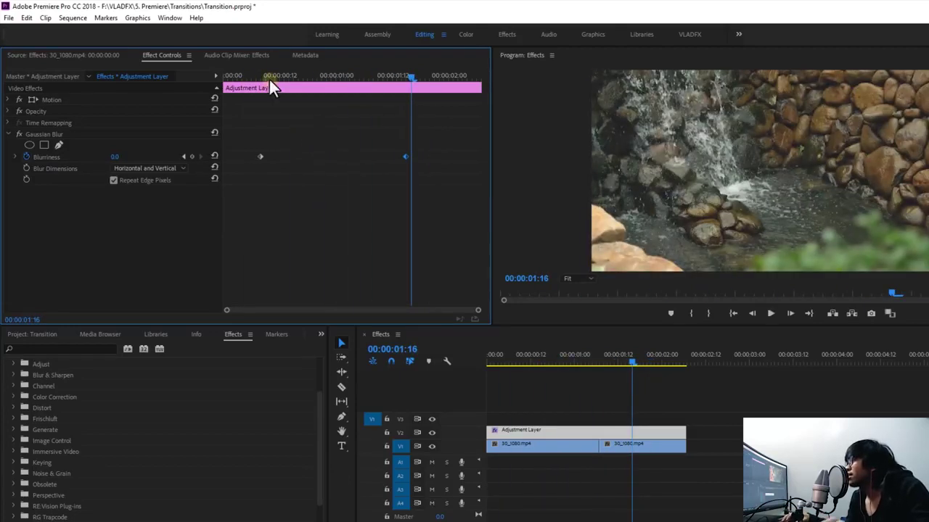
left_click_drag(270, 80, 213, 102)
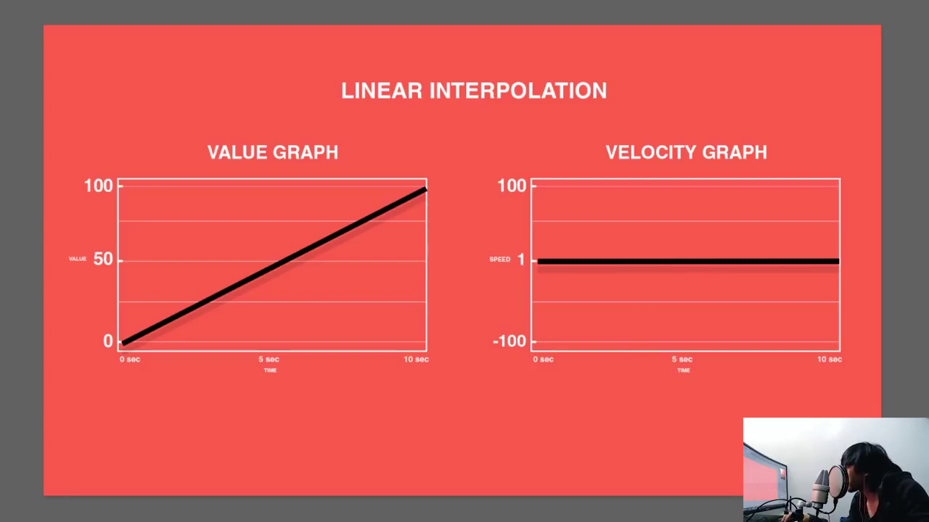
Advance to the Bezier Interpolation slide, then leave the slideshow and return to Premiere Pro
key("Right")
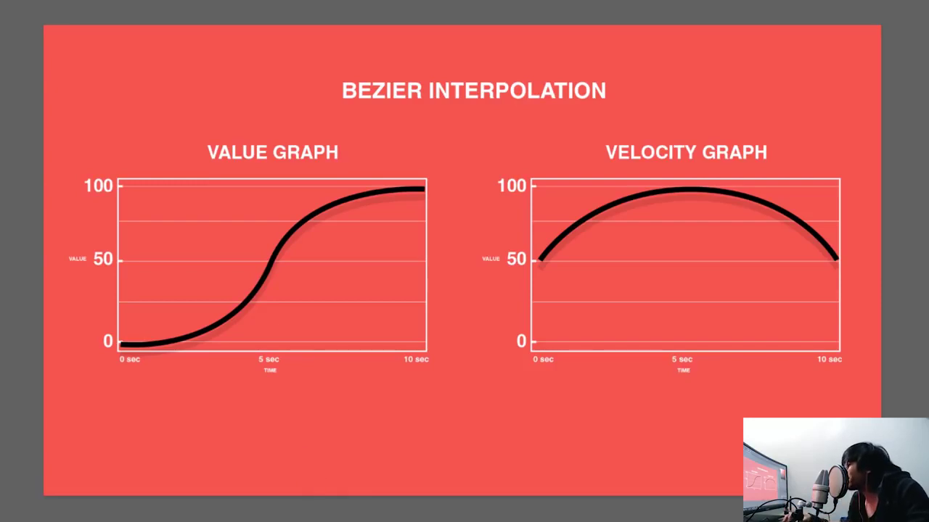
key("Escape")
left_click(296, 512)
left_click(26, 299)
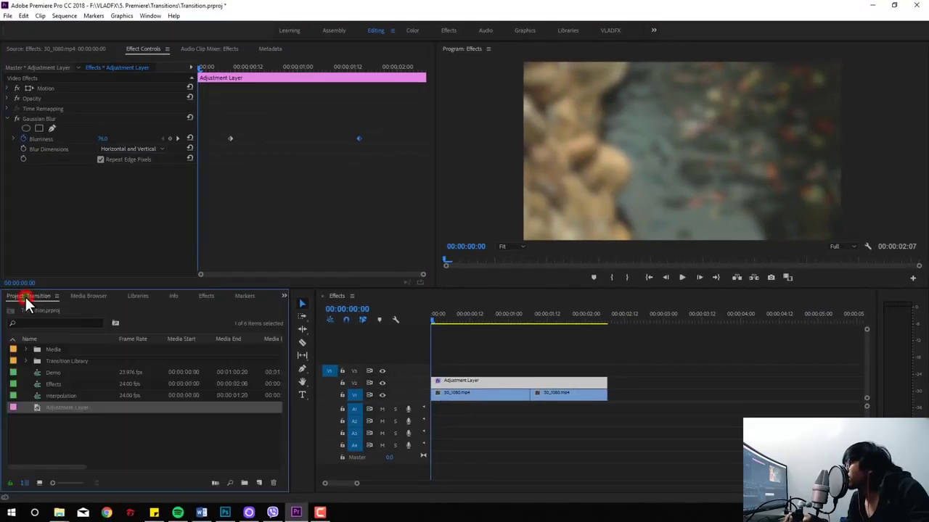
double_click(37, 395)
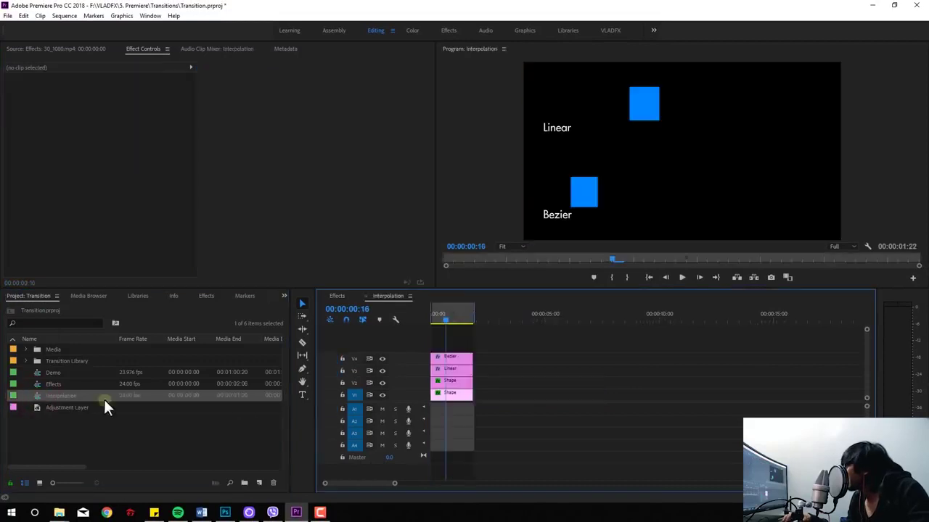
left_click(436, 317)
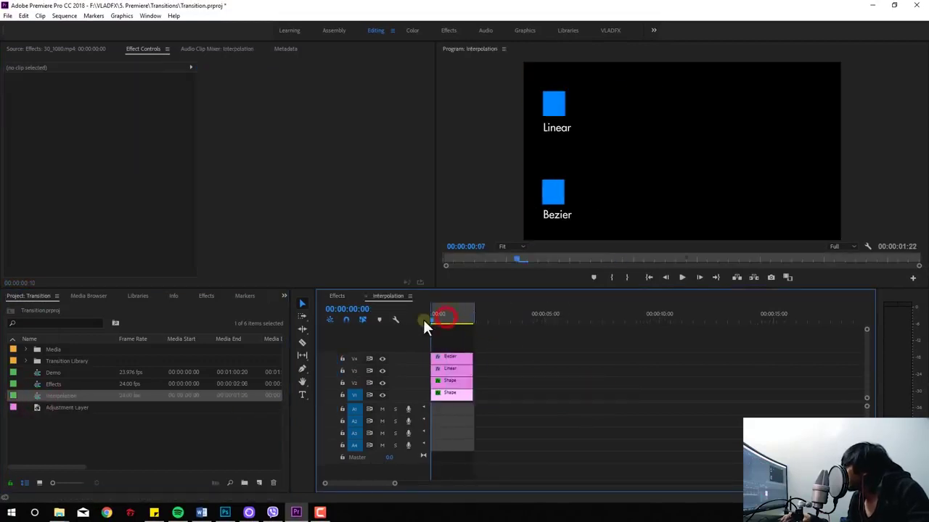
left_click(566, 360)
left_click(554, 199)
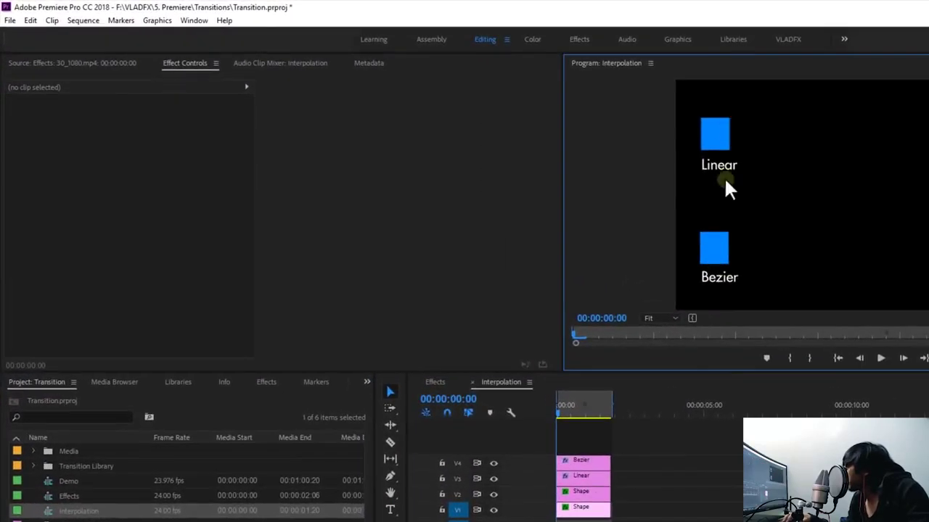
left_click(690, 473)
left_click(585, 498)
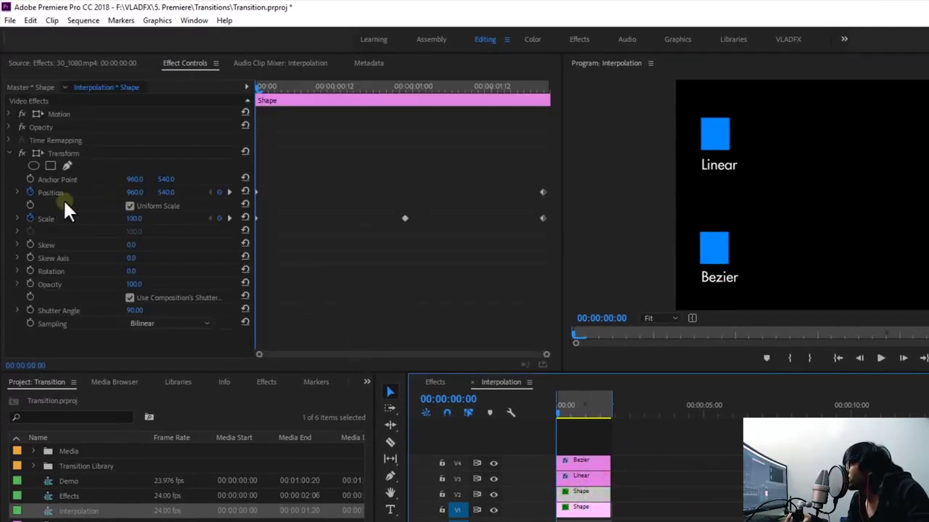
left_click(56, 155)
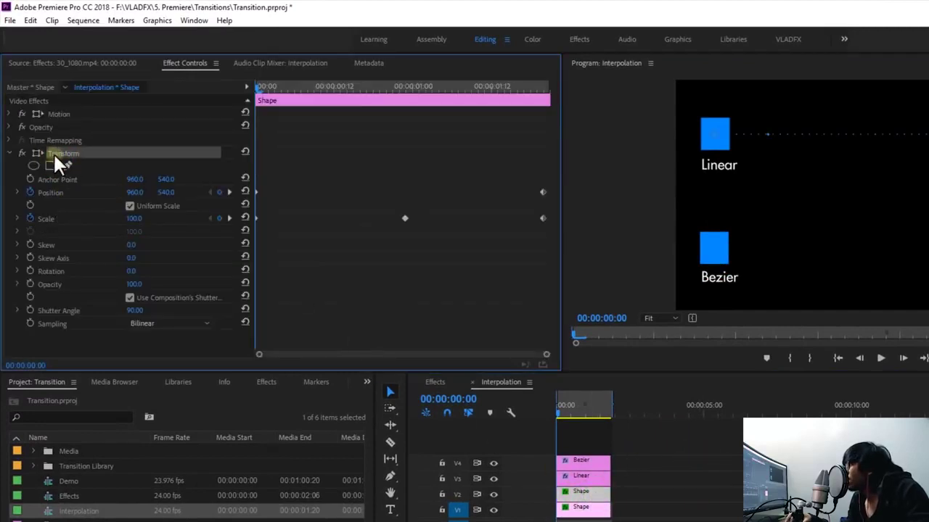
left_click(45, 217)
left_click(50, 192)
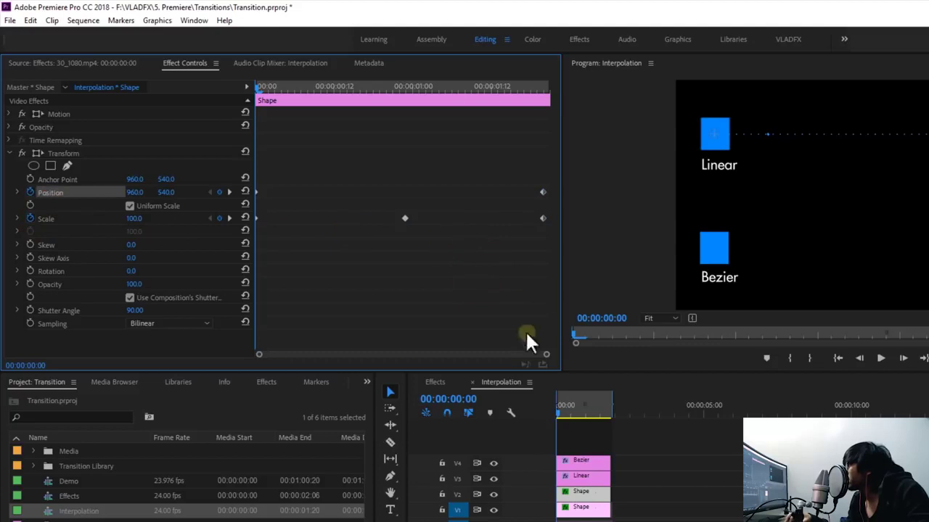
left_click(666, 480)
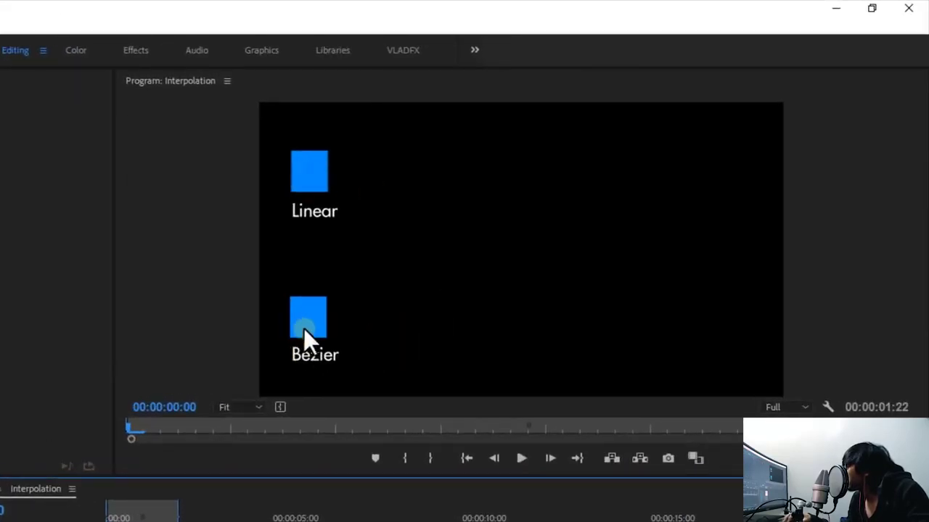
key("space")
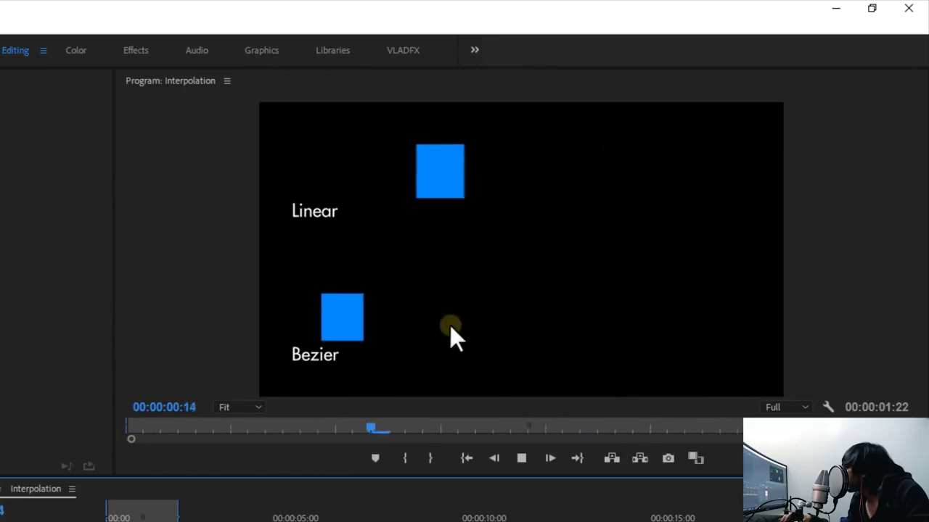
key("space")
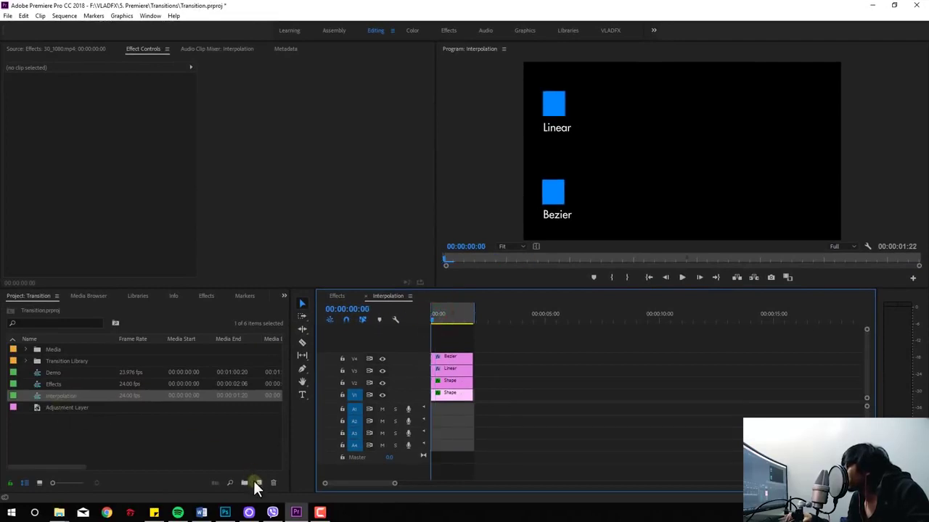
Create a 500 × 500 color matte in red F53F3F, keeping the default name Color Matte
left_click(259, 483)
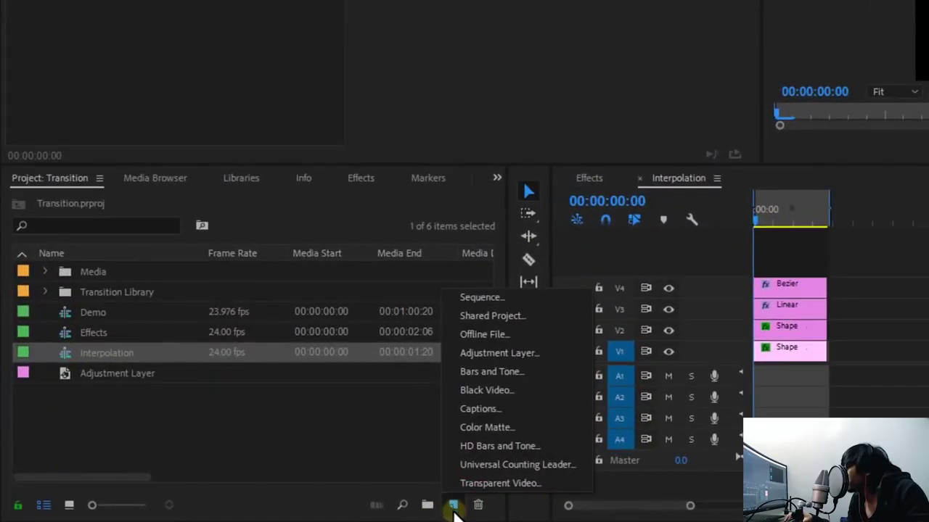
left_click(498, 427)
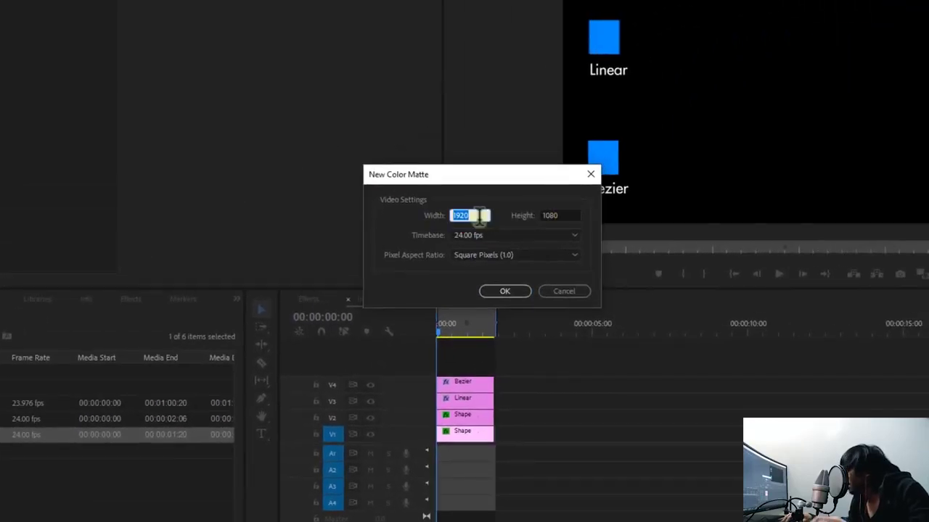
type("500")
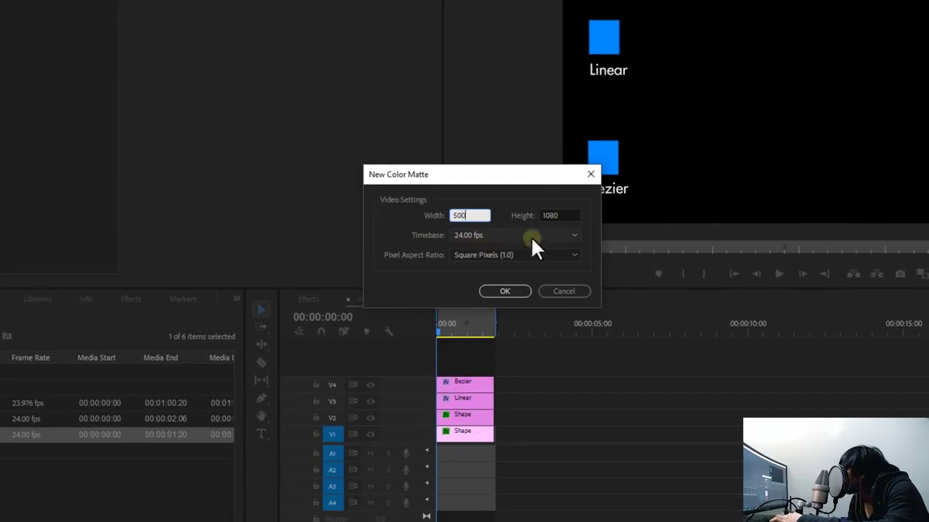
left_click_drag(486, 215, 430, 222)
left_click(571, 215)
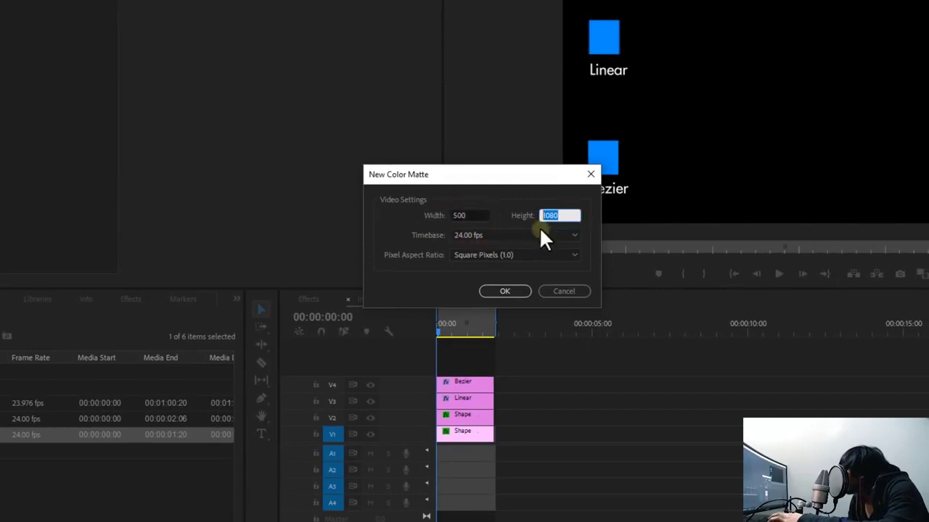
type("500")
left_click(512, 292)
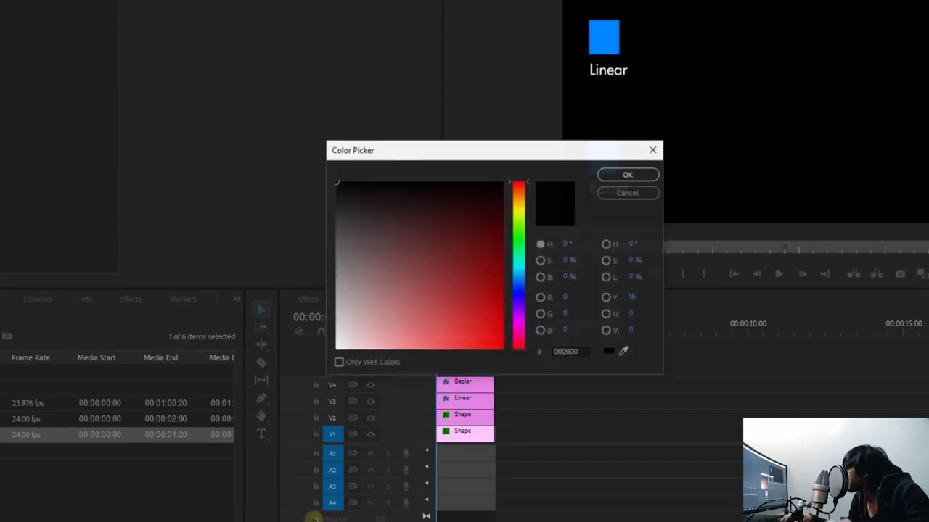
left_click_drag(490, 277, 459, 342)
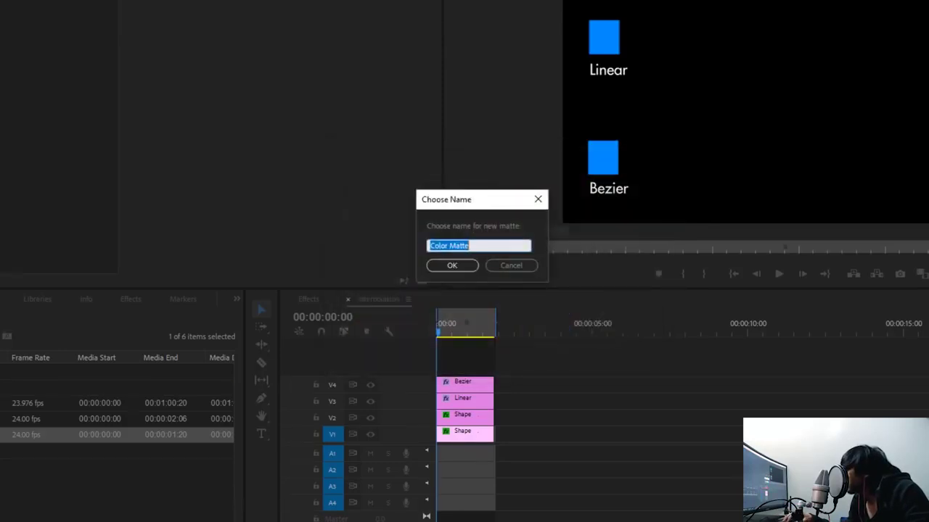
key("Return")
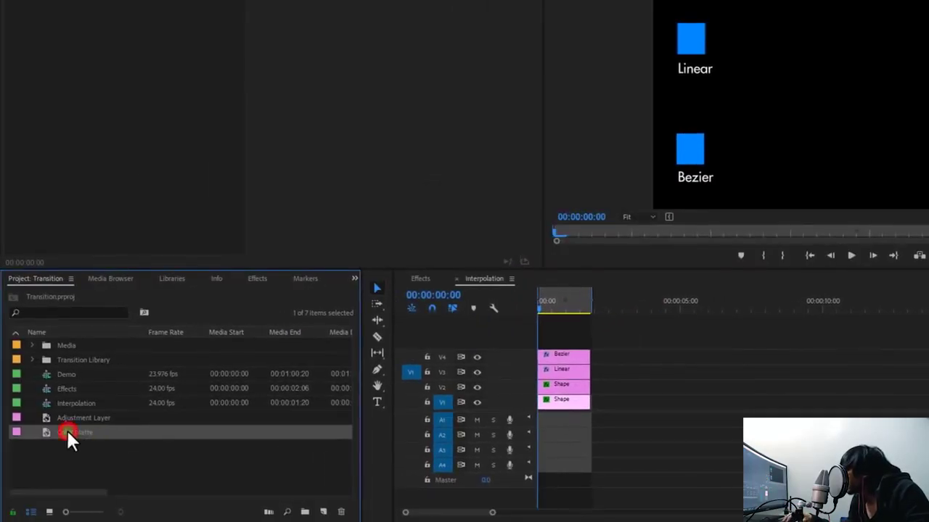
Place the Color Matte clip on track V1, mark its range, and park the playhead at 00:00:02:15
left_click_drag(67, 439, 673, 406)
left_click(627, 305)
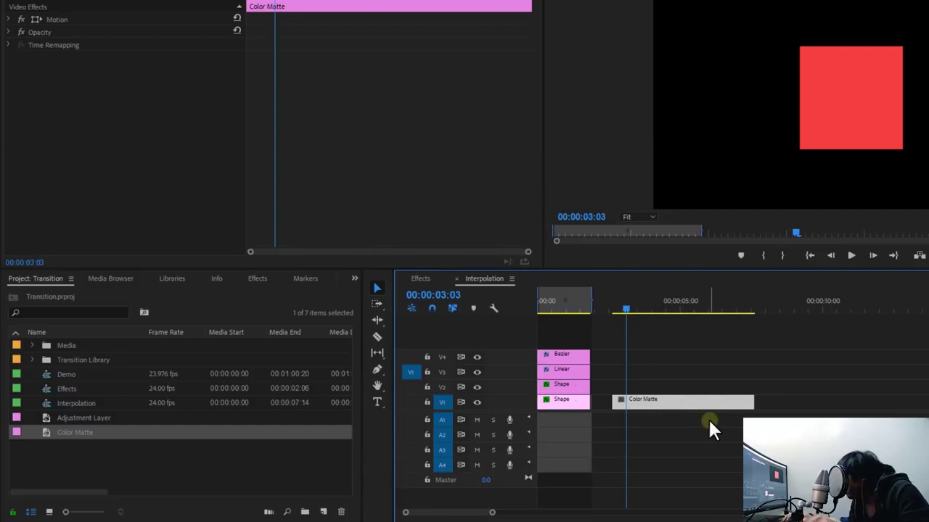
key("x")
left_click_drag(652, 308, 614, 312)
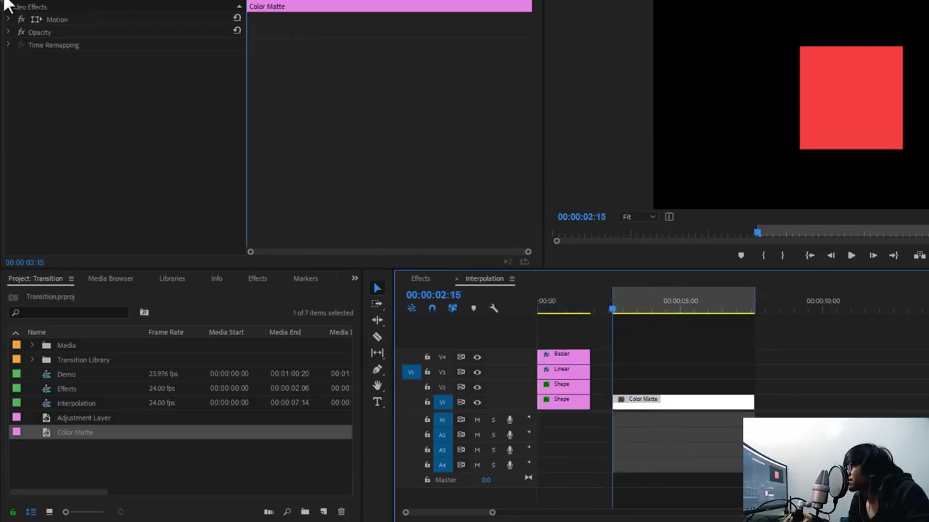
Shift the red square left to Position X 303 using the Motion bounds
left_click(9, 61)
left_click(54, 59)
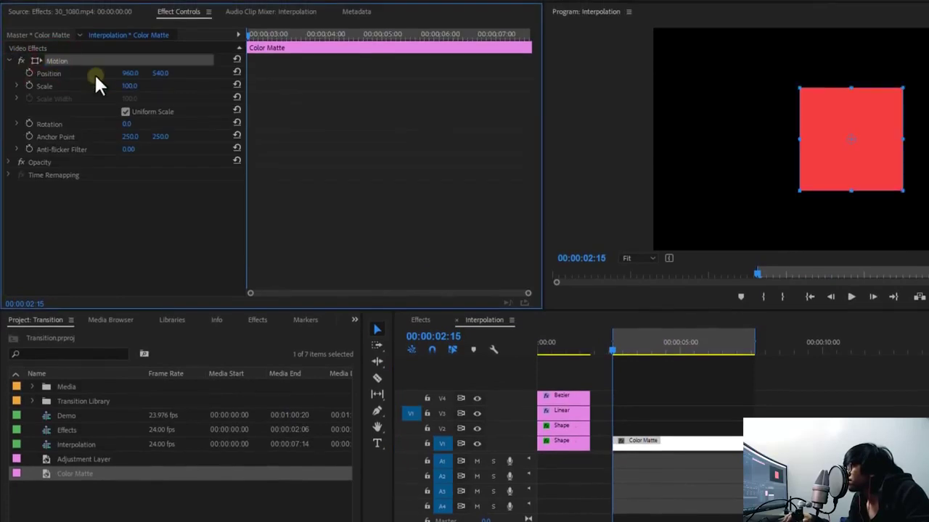
mouse_move(135, 74)
left_mouse_down()
mouse_move(116, 77)
mouse_move(109, 104)
left_mouse_up()
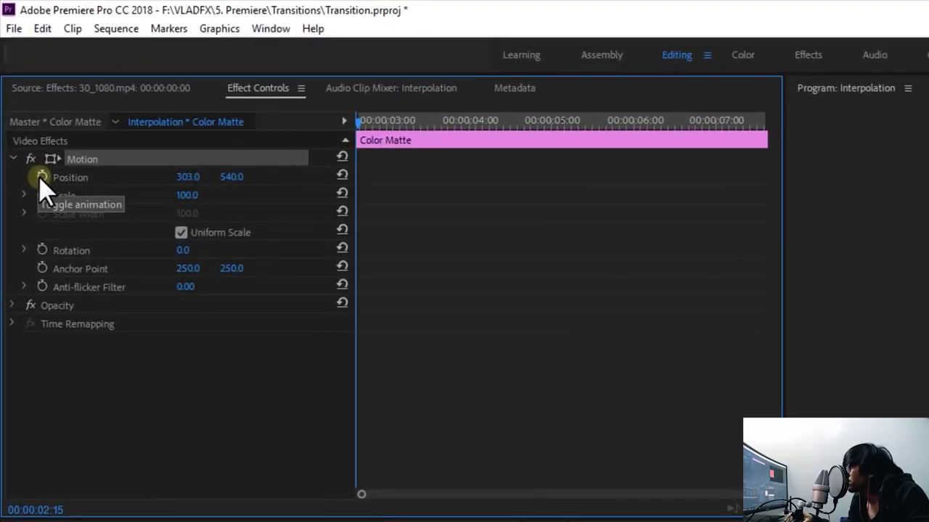
Keyframe Position so the square slides from X 303 to X 1634 at 00:00:05:01
left_click(41, 177)
left_click_drag(438, 120, 496, 119)
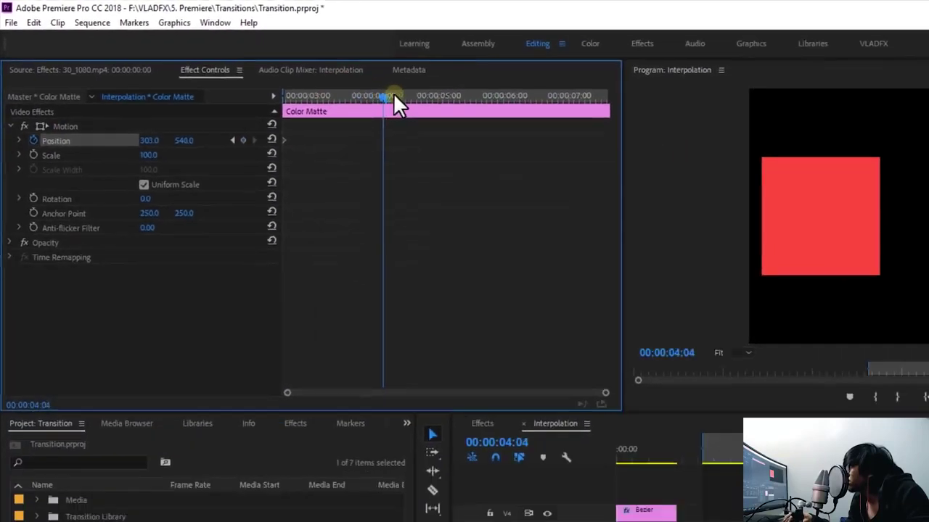
left_click_drag(393, 97, 330, 72)
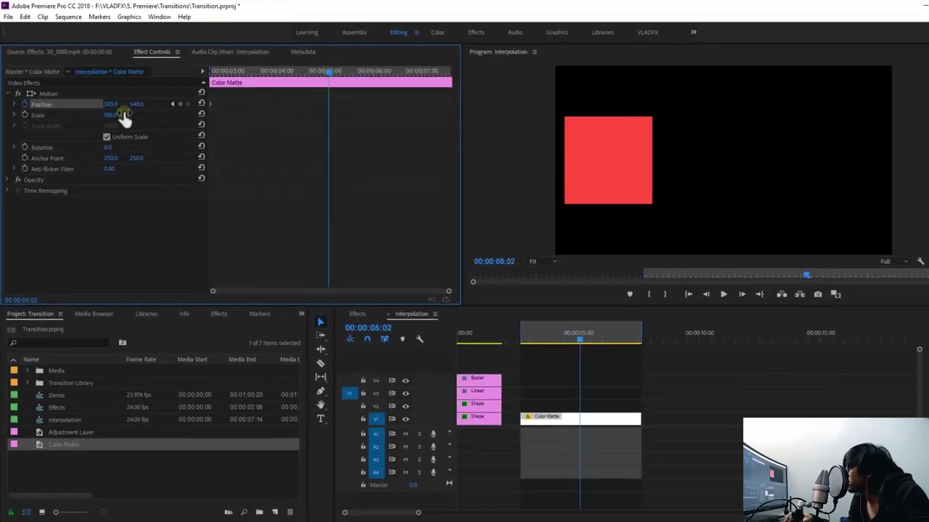
left_click_drag(549, 332, 578, 333)
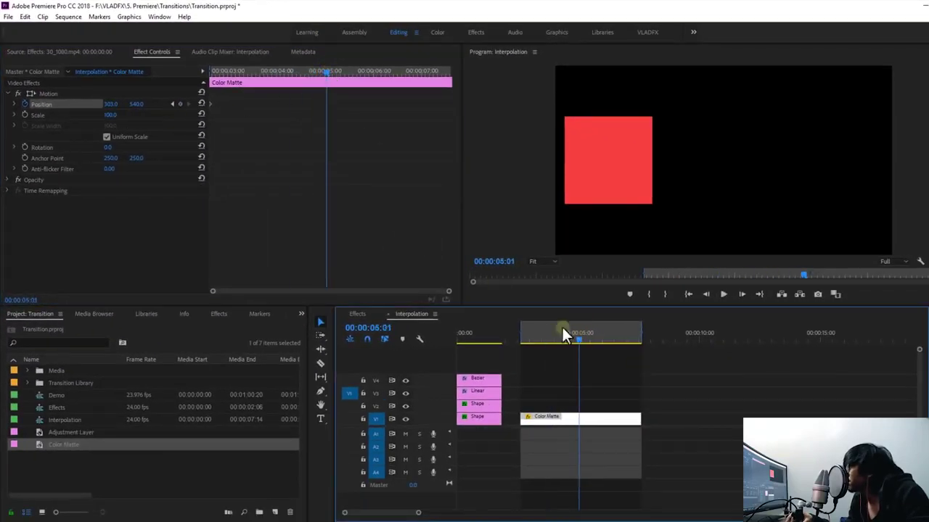
left_click_drag(108, 105, 786, 176)
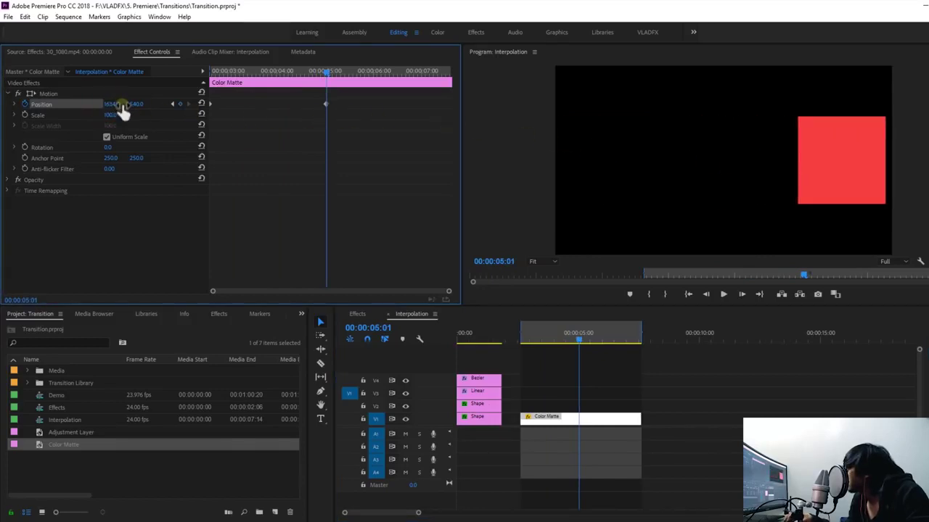
Trim the Color Matte clip to end at the playhead and fit the work area to it
left_click_drag(638, 423, 579, 424)
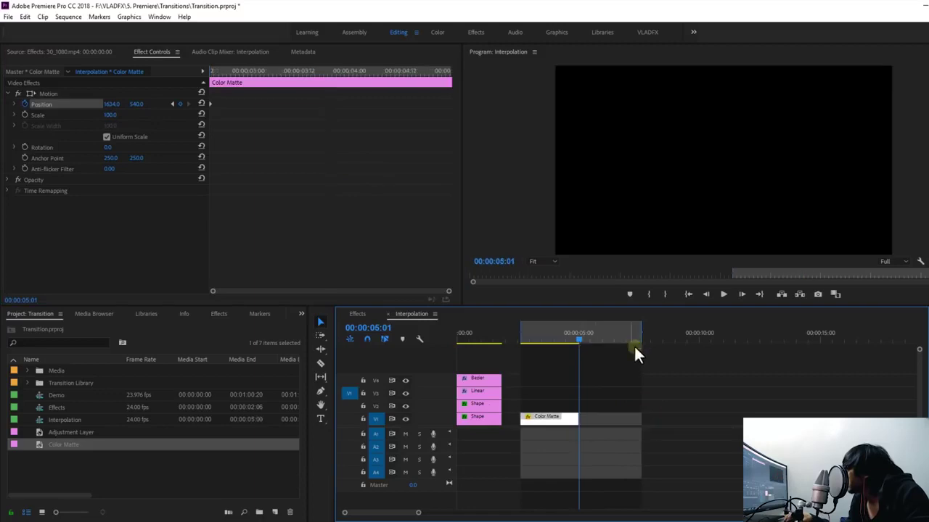
double_click(578, 332)
key("o")
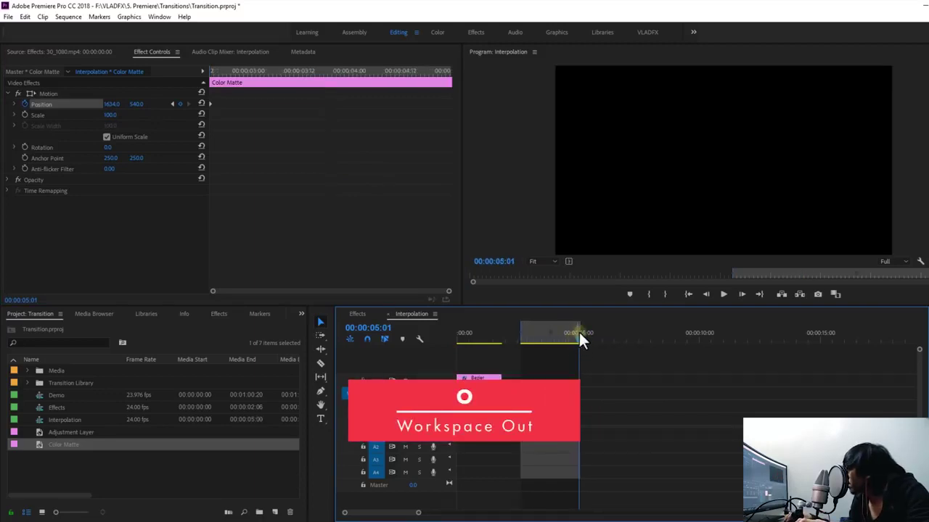
left_click_drag(581, 345, 521, 349)
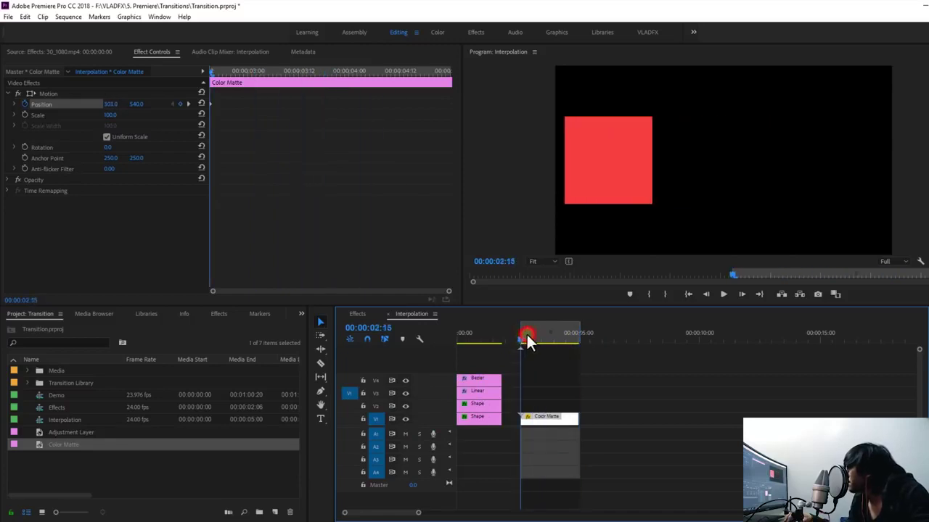
key("i")
key("space")
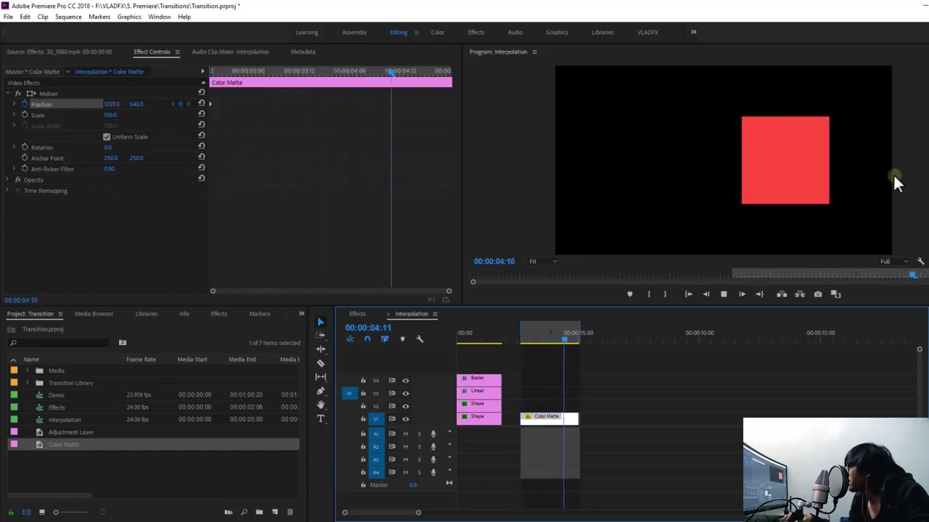
left_click(553, 336)
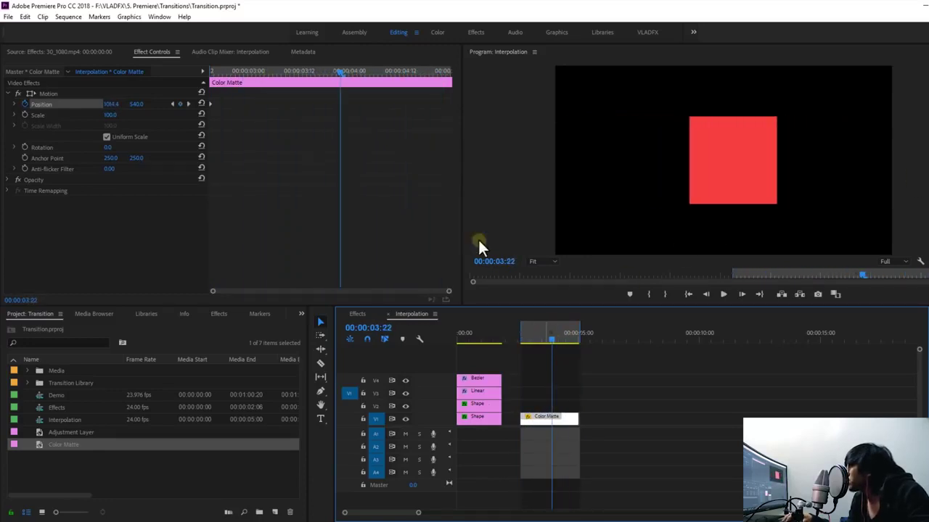
left_click(448, 104)
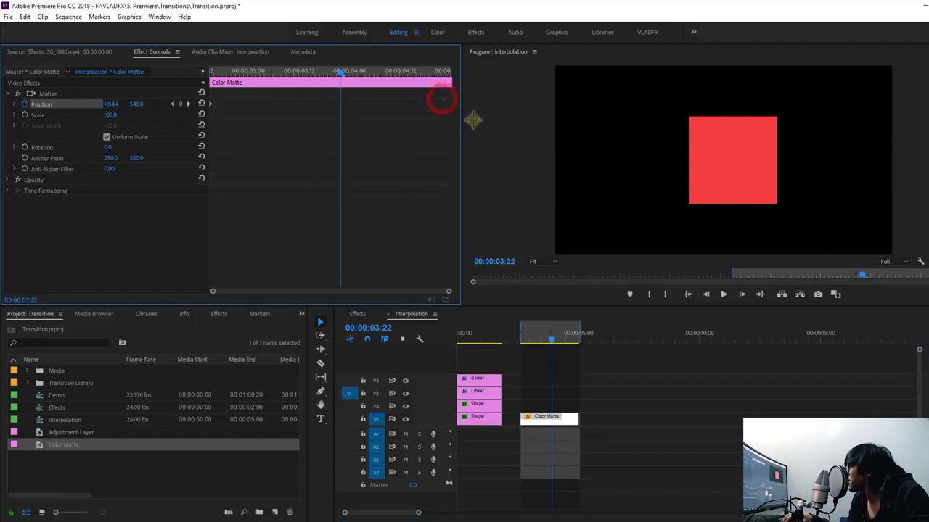
left_click(188, 104)
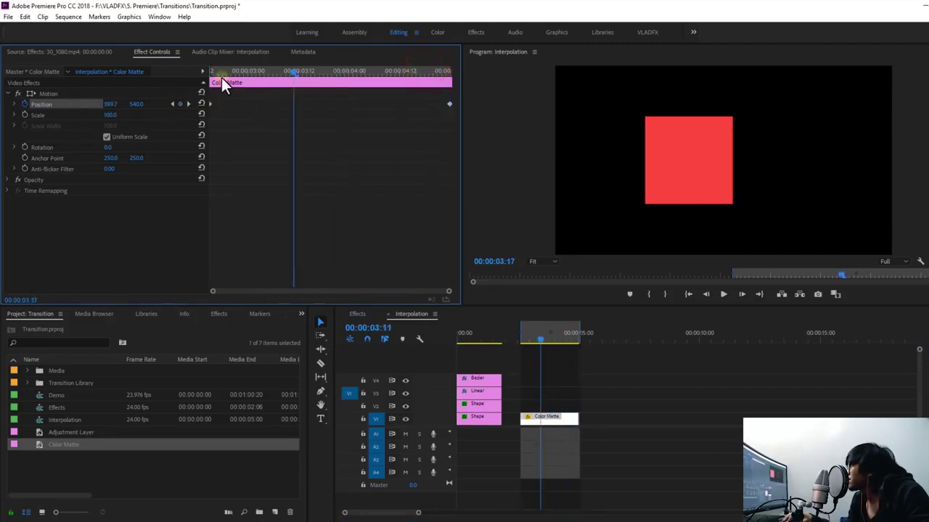
mouse_move(418, 74)
left_mouse_down()
mouse_move(212, 73)
mouse_move(212, 104)
mouse_move(652, 137)
left_mouse_up()
key("space")
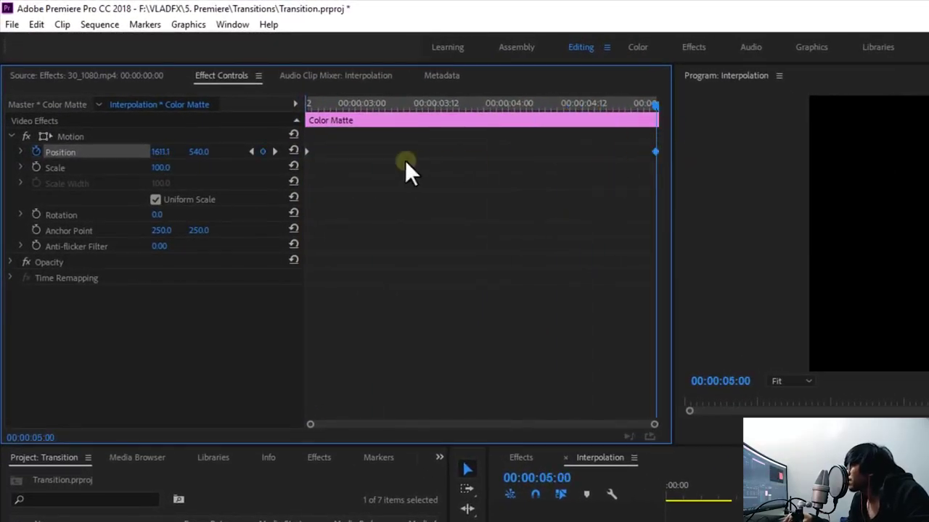
Give the Position keyframe Bezier temporal interpolation and preview the motion
right_click(306, 152)
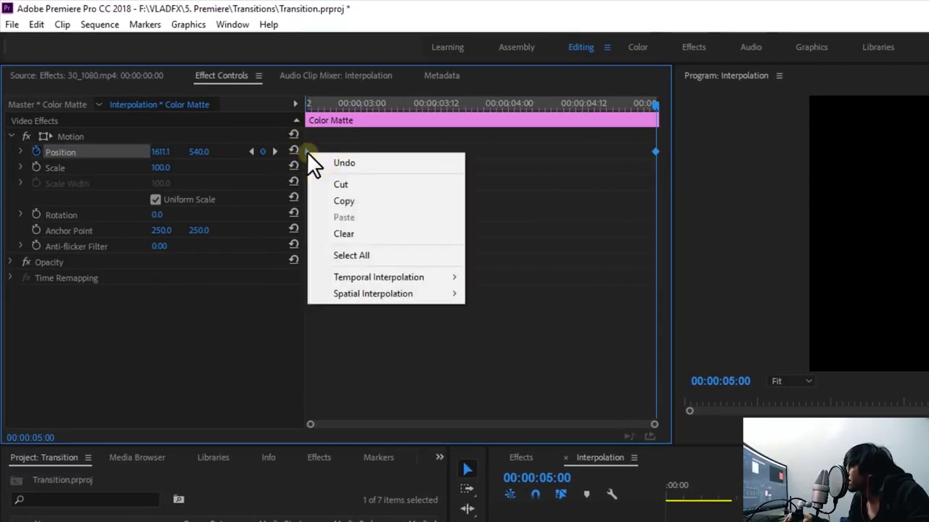
mouse_move(356, 279)
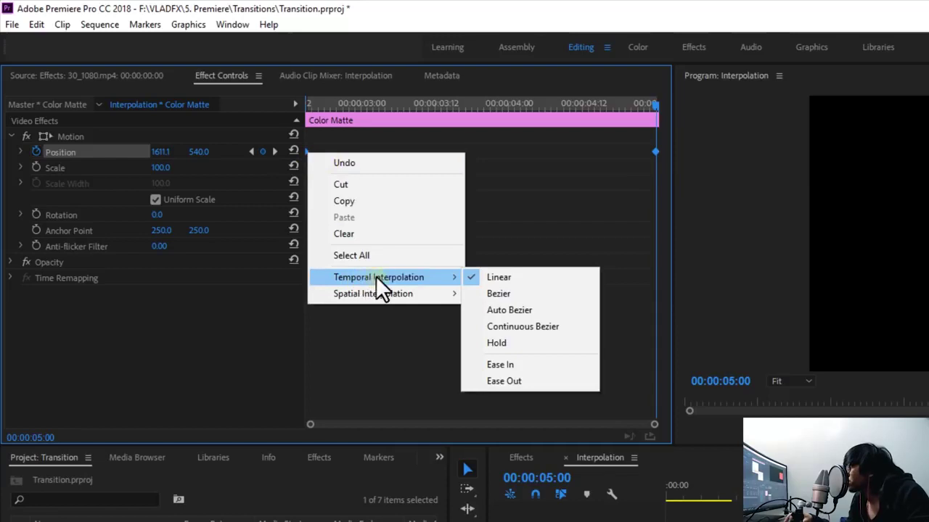
left_click(491, 292)
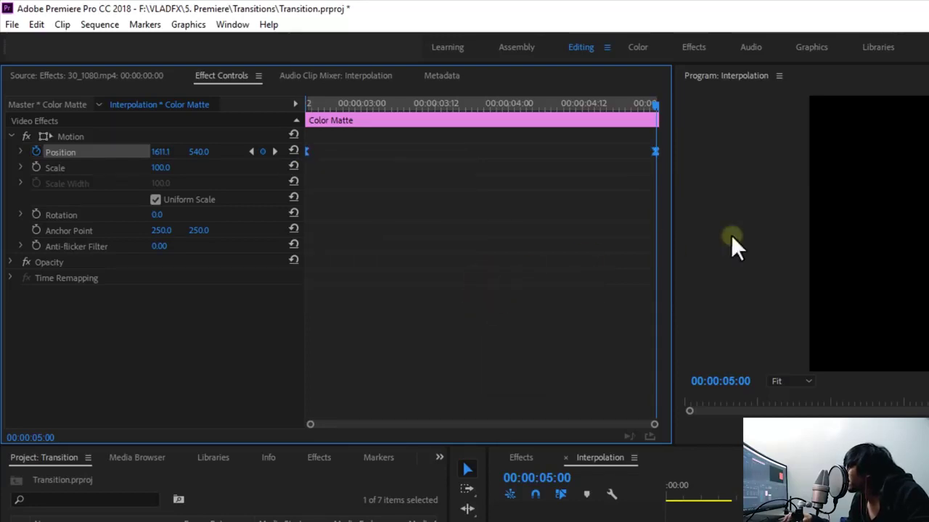
key("space")
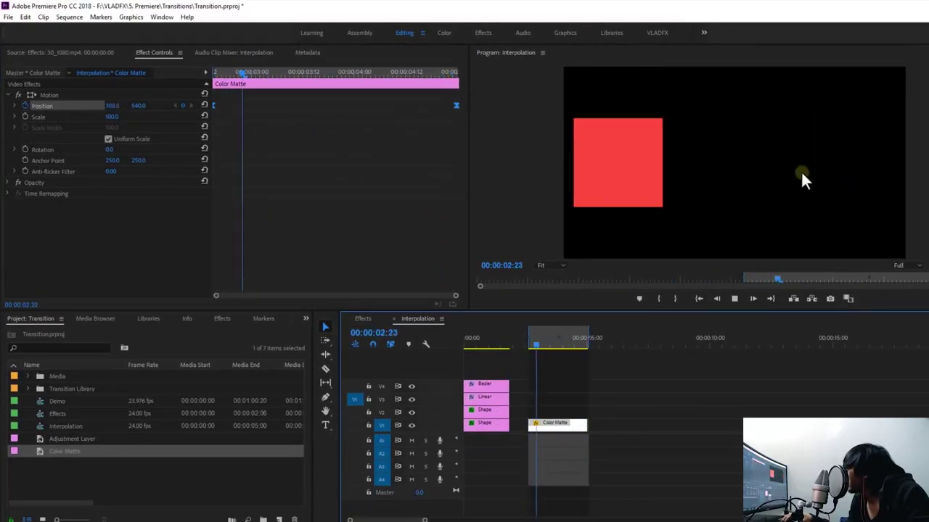
Retime the end Position keyframe slightly earlier, replay the motion, and select both Position keyframes
left_click_drag(455, 105, 439, 103)
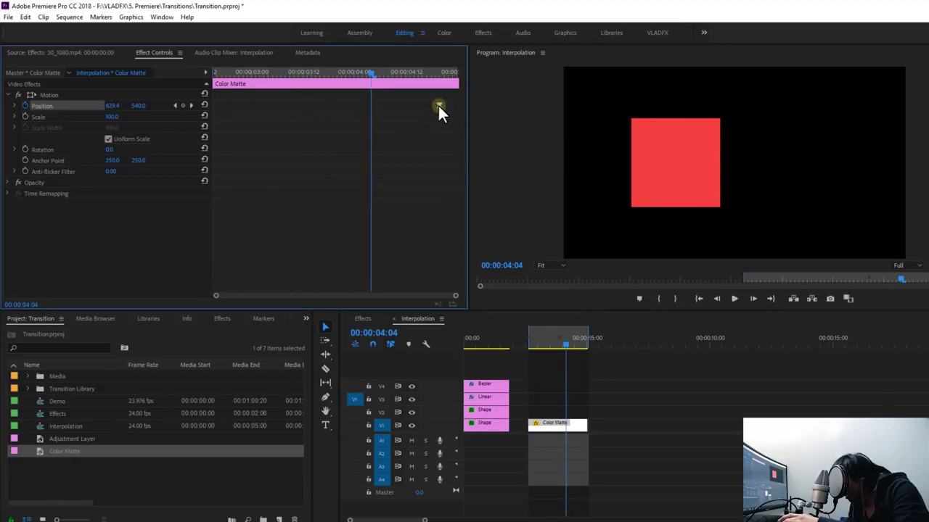
mouse_move(442, 105)
left_mouse_down()
mouse_move(397, 105)
mouse_move(434, 107)
left_mouse_up()
left_click(422, 127)
left_click(362, 71)
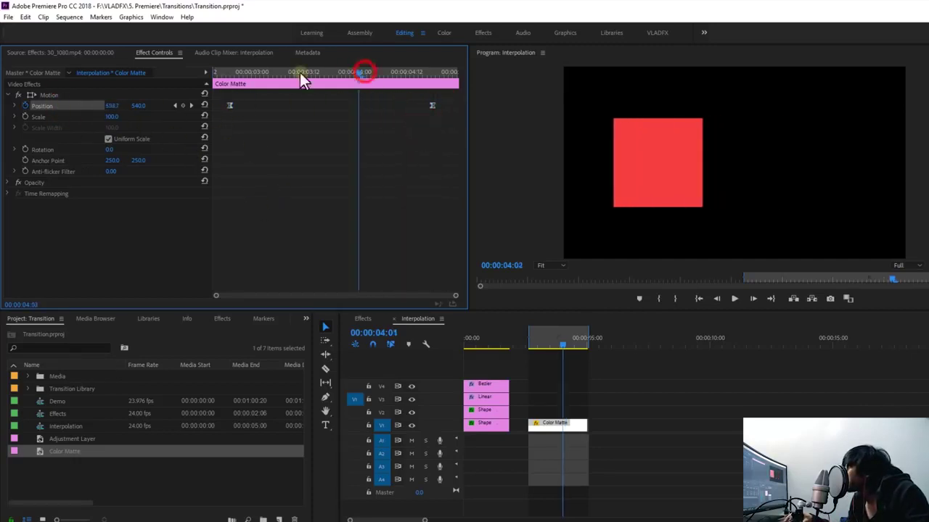
key("space")
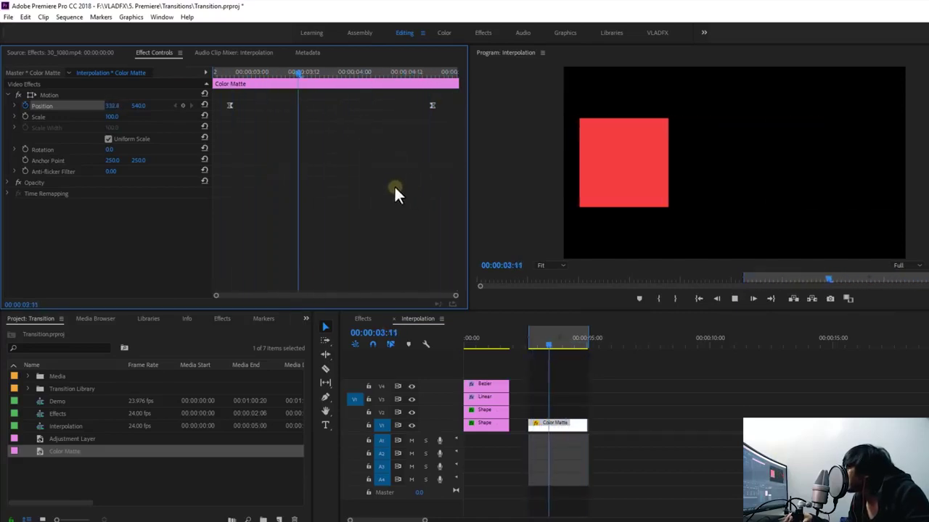
left_click_drag(240, 76, 232, 80)
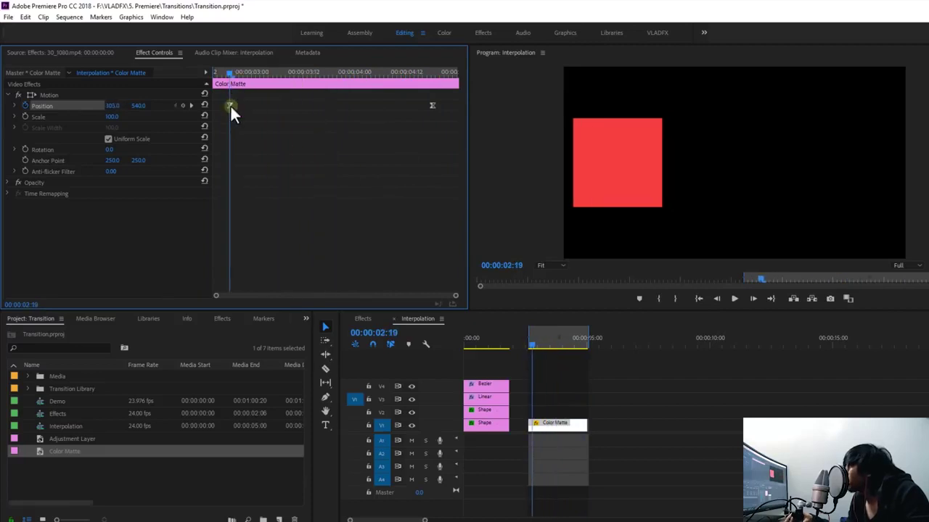
left_click_drag(449, 104, 216, 123)
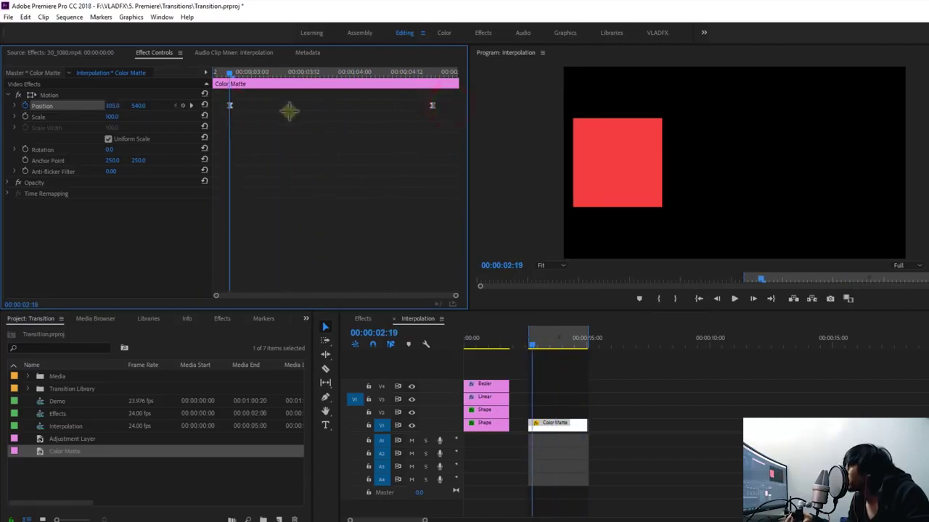
Switch both Position keyframes to Bezier timing, then expand Position and drag its velocity graph taller
right_click(230, 106)
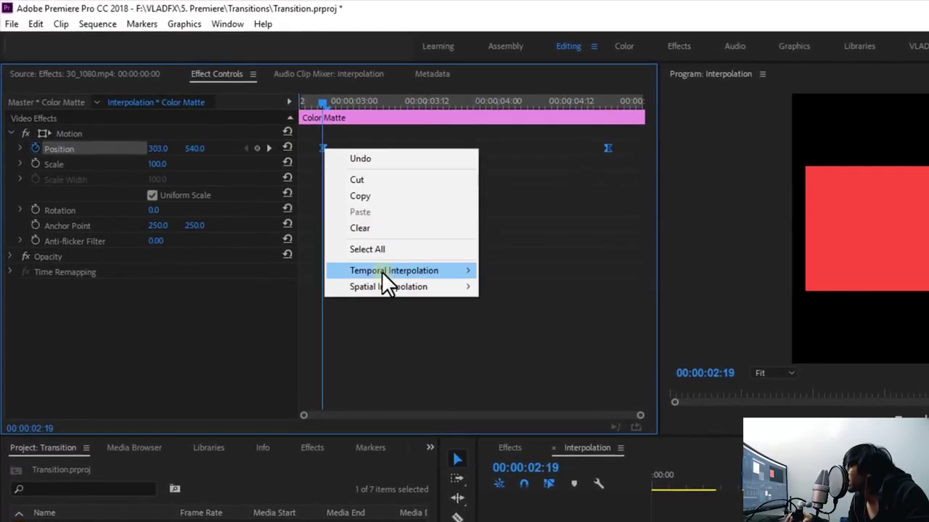
mouse_move(297, 192)
left_click(501, 271)
right_click(323, 147)
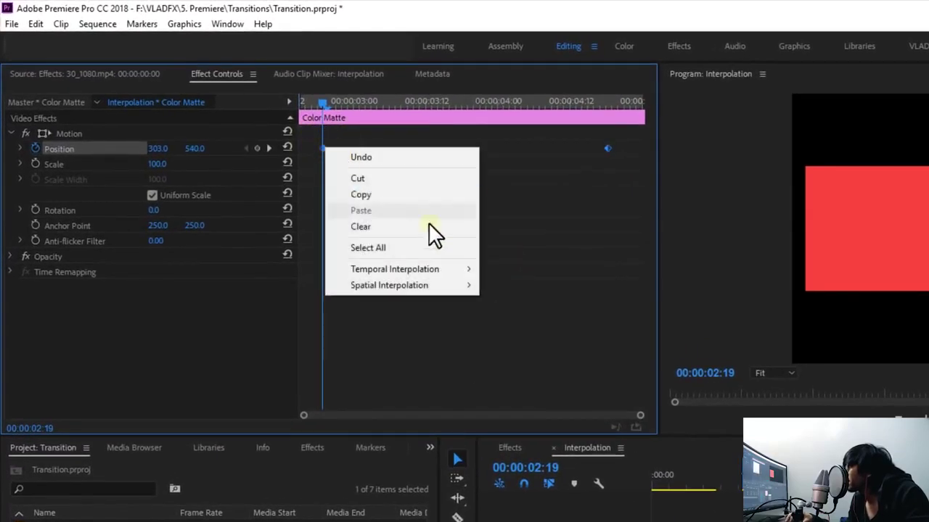
left_click(431, 267)
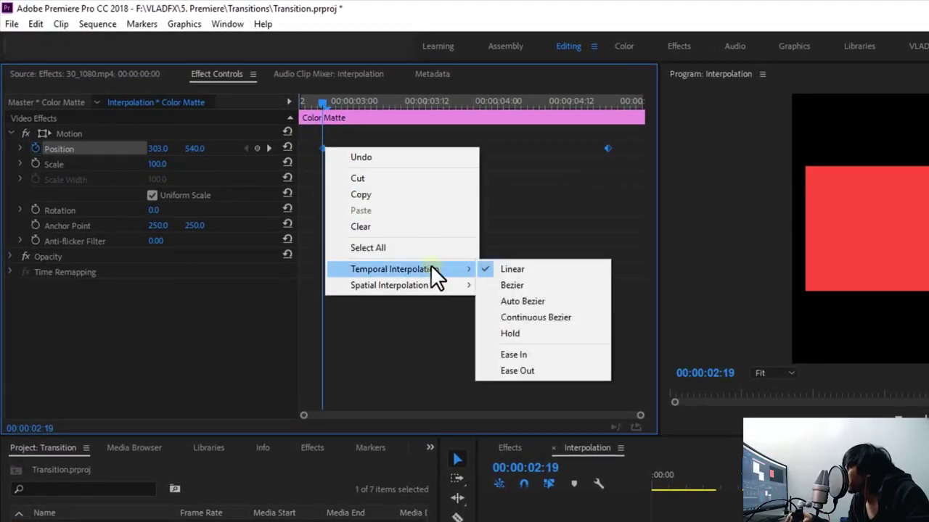
left_click(516, 286)
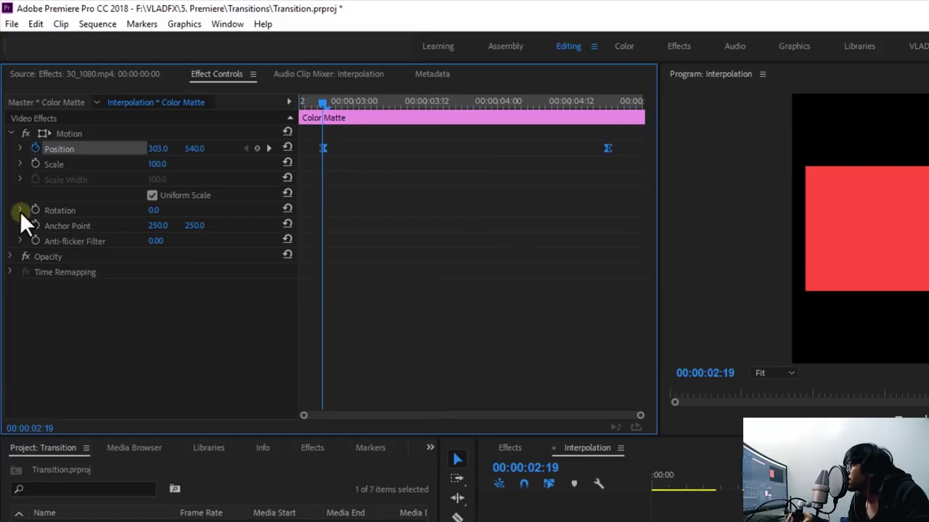
left_click(20, 148)
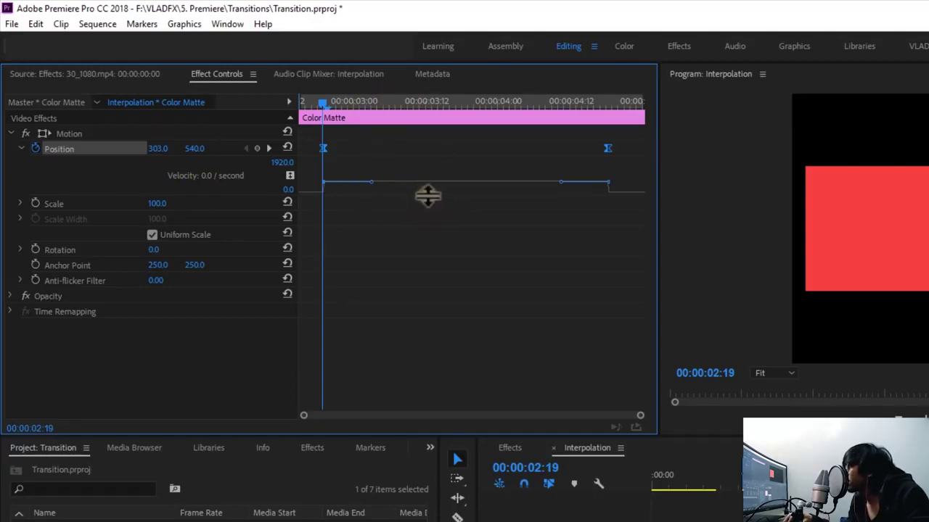
left_click_drag(425, 195, 418, 292)
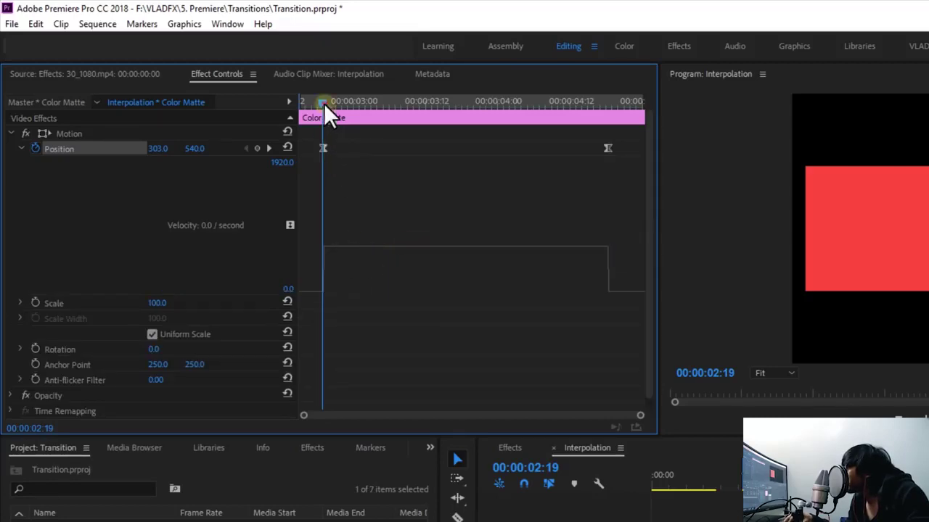
Drag the start and end keyframes' velocity handles down to the 0.0 baseline
mouse_move(323, 103)
left_mouse_down()
mouse_move(401, 106)
mouse_move(608, 154)
mouse_move(388, 174)
mouse_move(385, 196)
left_mouse_up()
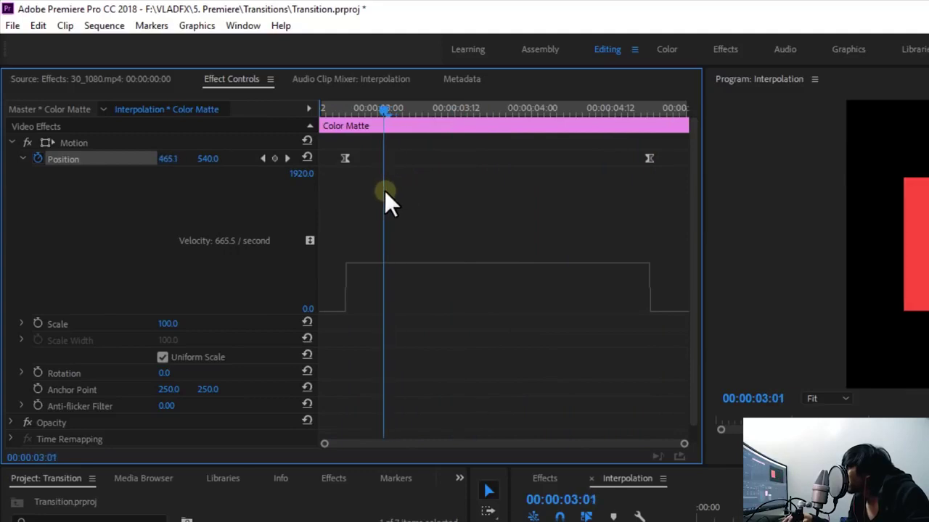
left_click(345, 159)
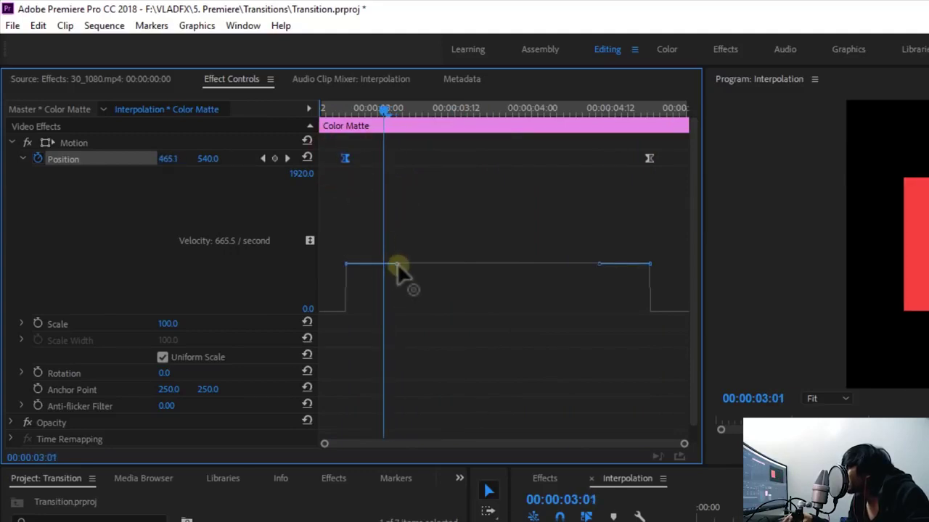
left_click_drag(397, 263, 396, 311)
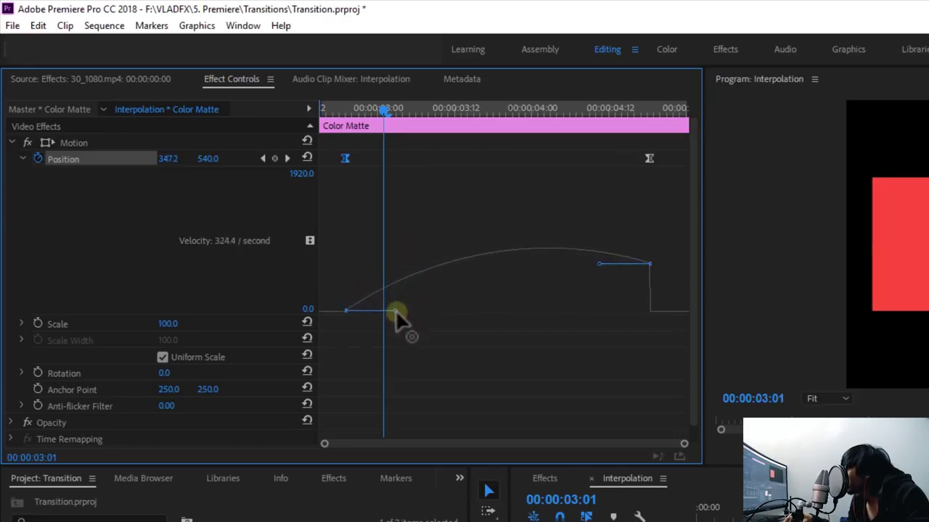
left_click(648, 267)
left_click_drag(595, 263, 594, 311)
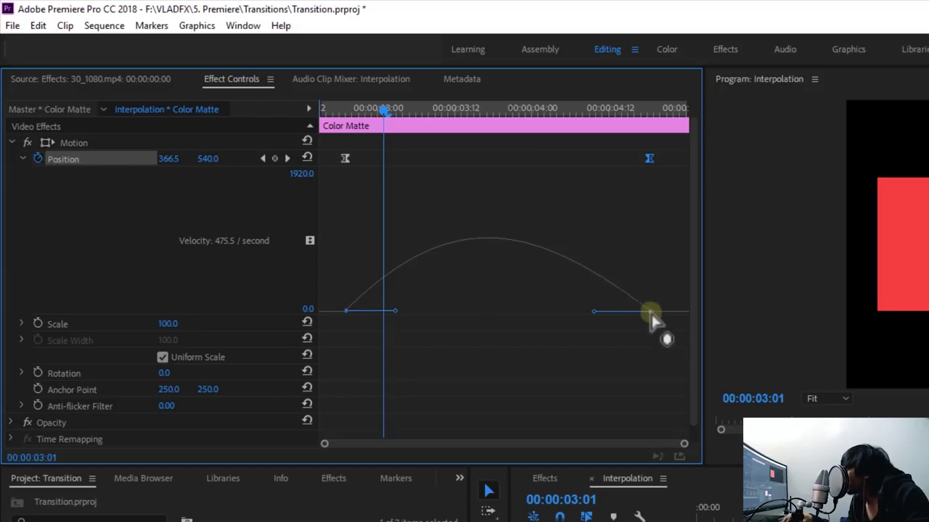
left_click_drag(361, 108, 323, 109)
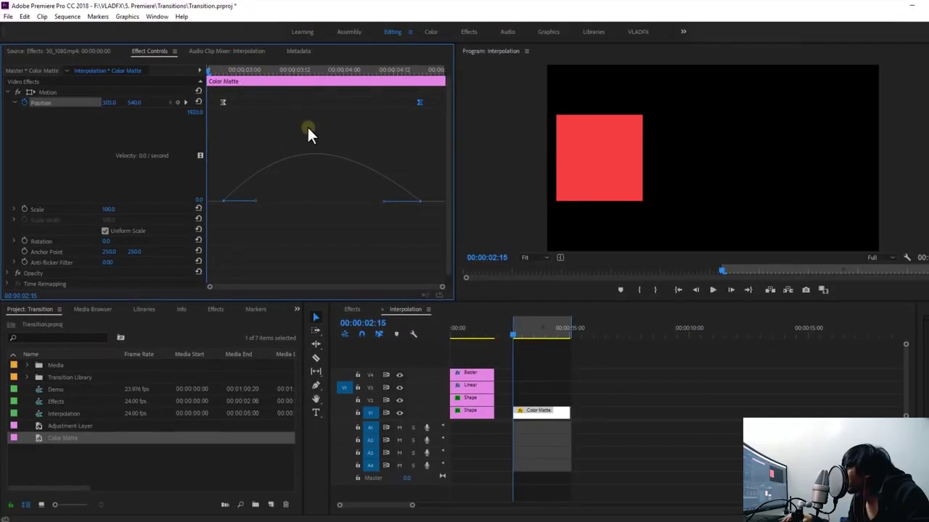
Preview, then pull both velocity handles inward so speed spikes to 3654.6 per second mid-move
key("space")
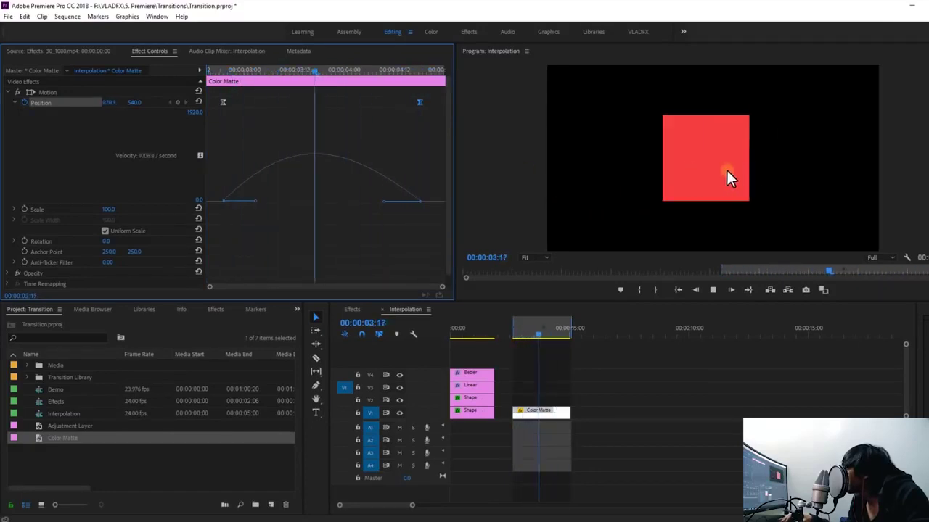
left_click(270, 199)
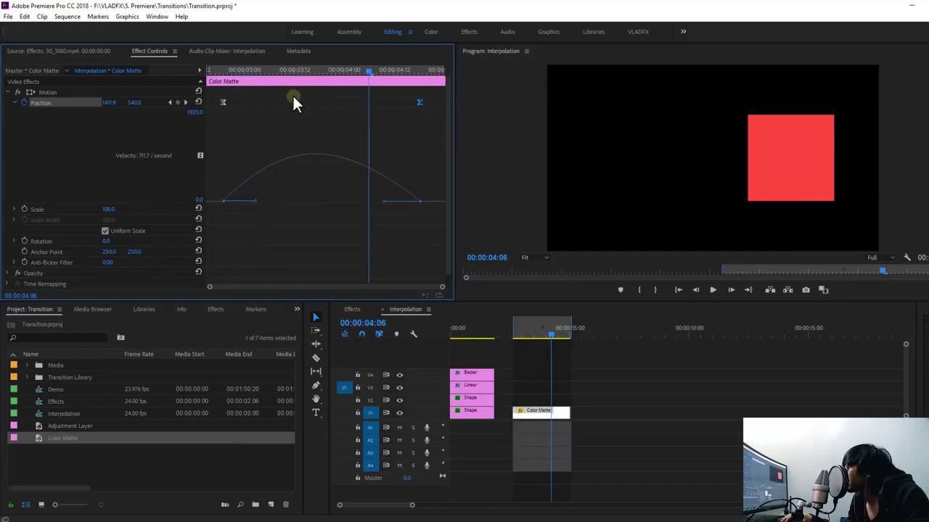
left_click(311, 70)
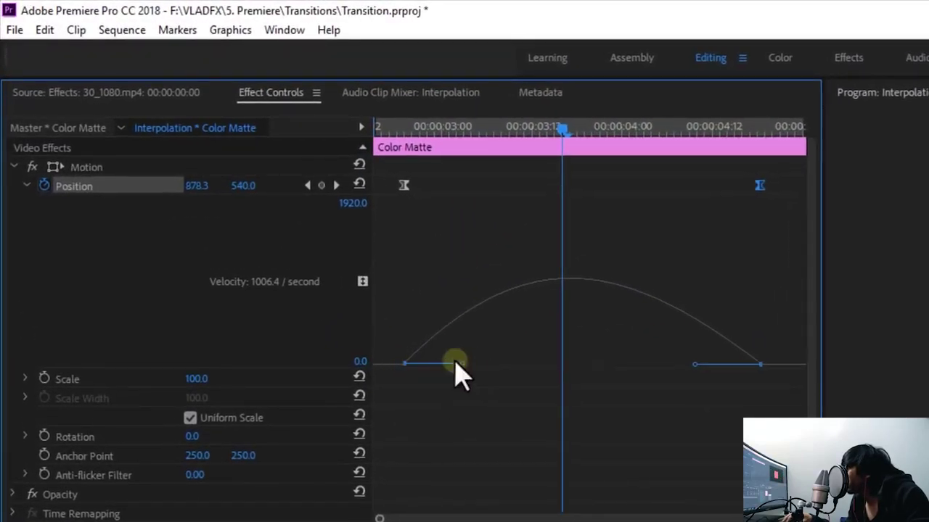
left_click_drag(457, 363, 550, 366)
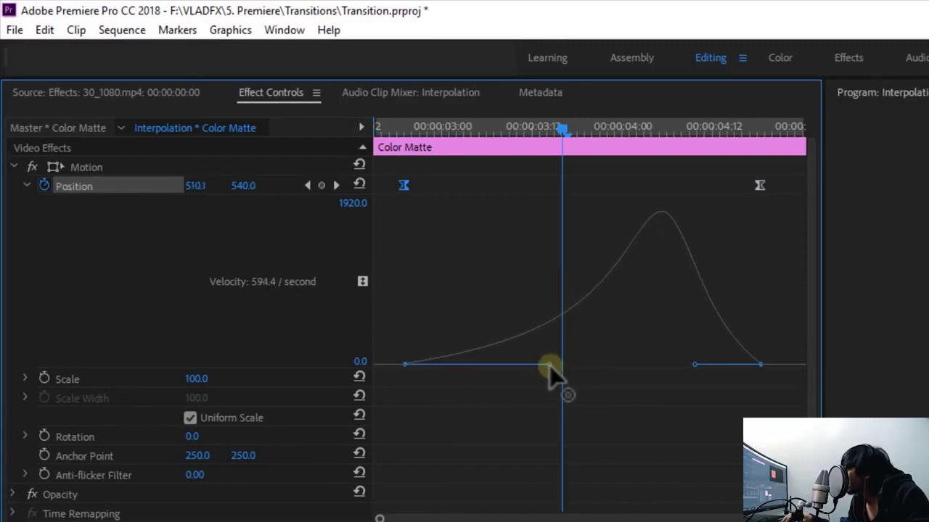
left_click_drag(695, 366, 613, 367)
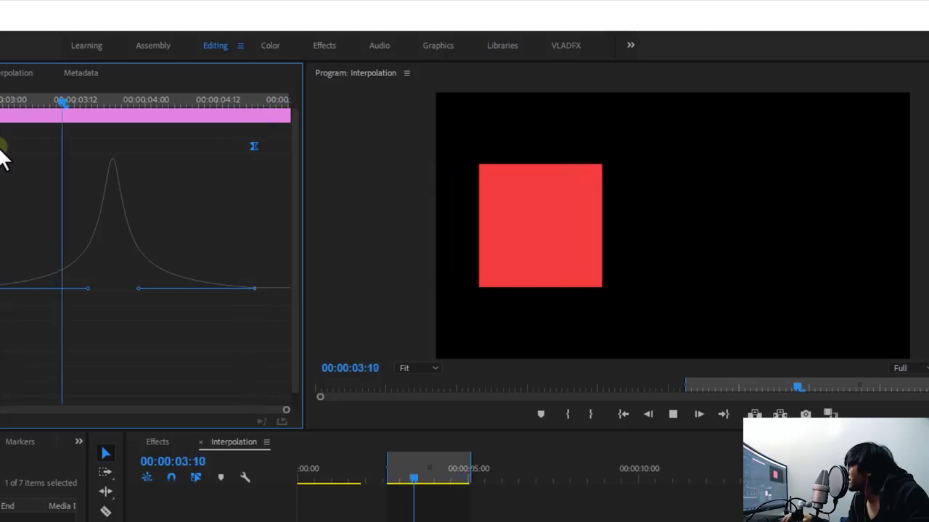
mouse_move(98, 96)
left_mouse_down()
mouse_move(43, 120)
mouse_move(0, 120)
left_mouse_up()
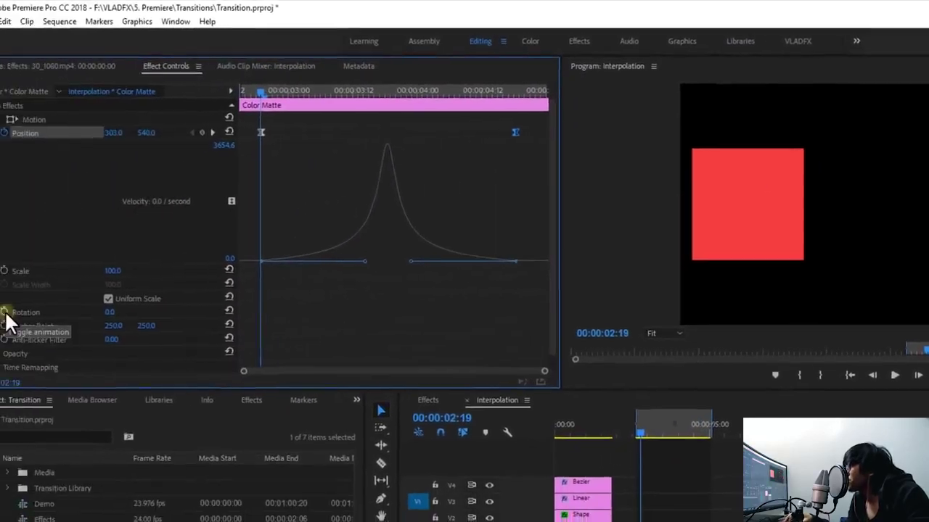
Enable Rotation keyframing and set Rotation to 360 (1x0.0°) at 00:00:04:18
left_click(31, 309)
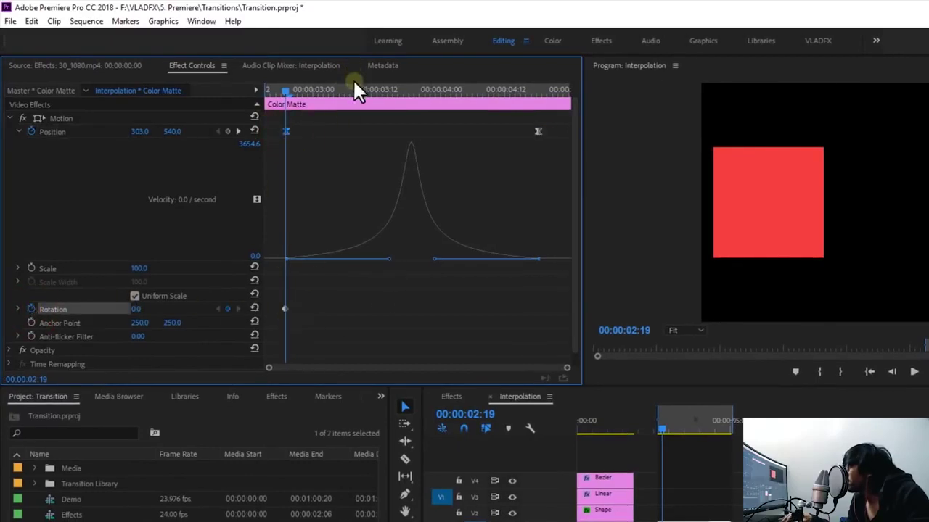
left_click_drag(355, 87, 526, 105)
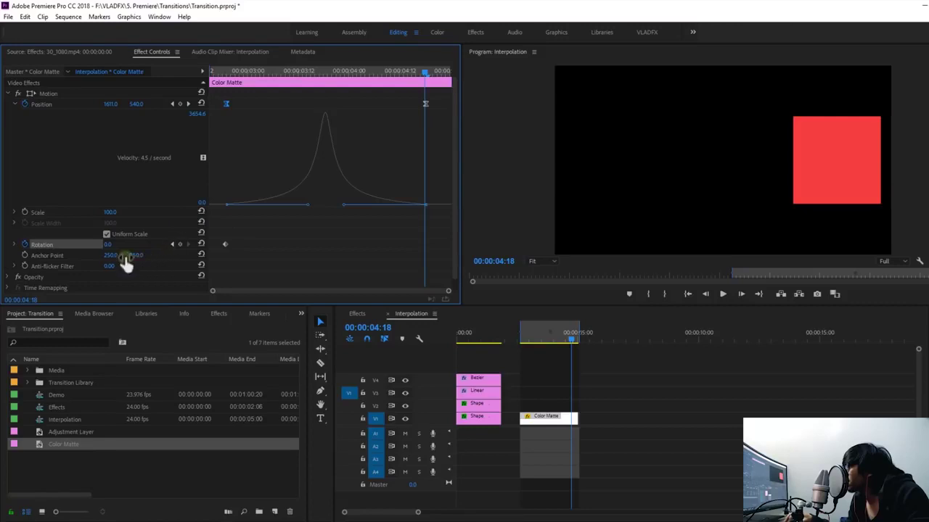
left_click(107, 245)
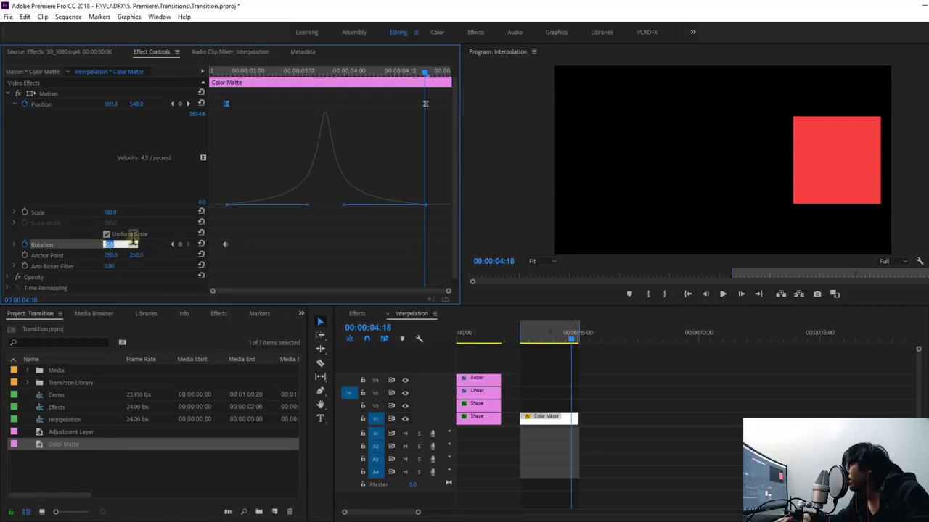
type("360")
key("Return")
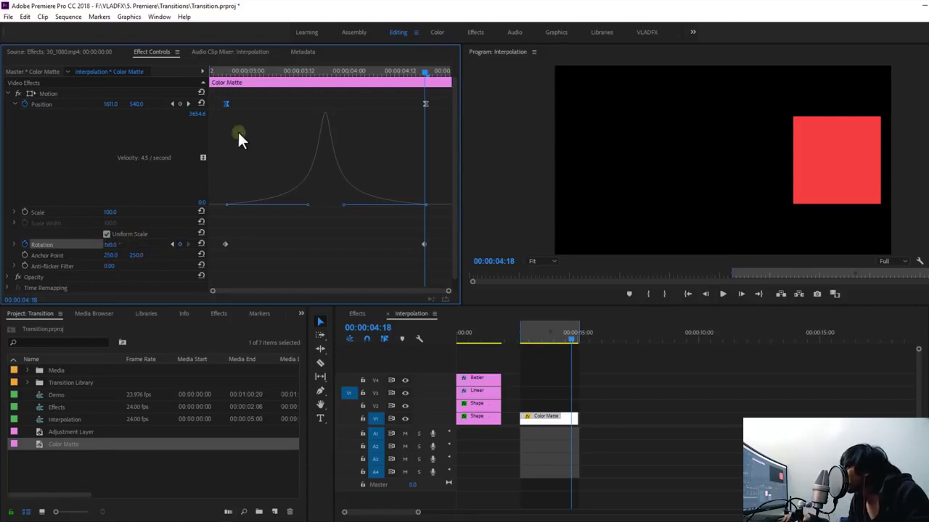
left_click_drag(439, 234, 225, 259)
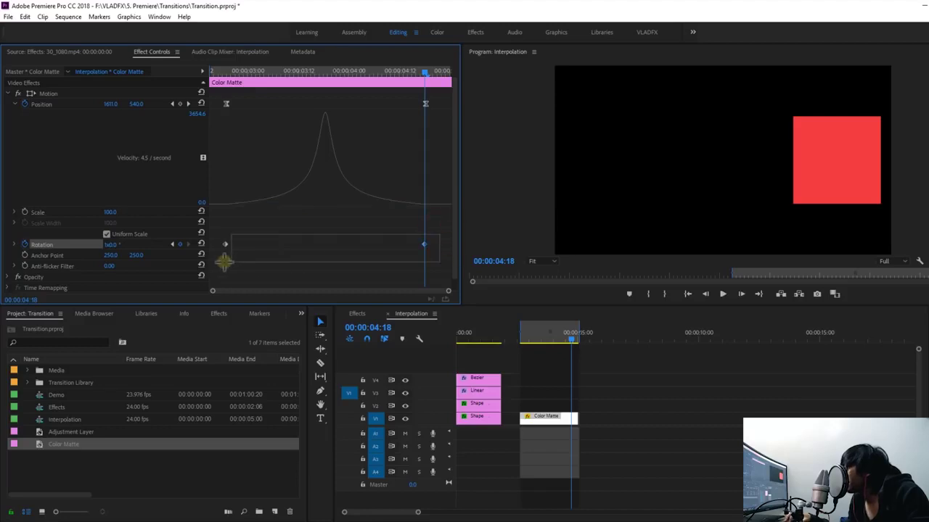
Set the Rotation keyframes to Bezier and replace the Position graphs with enlarged Rotation graphs
right_click(225, 247)
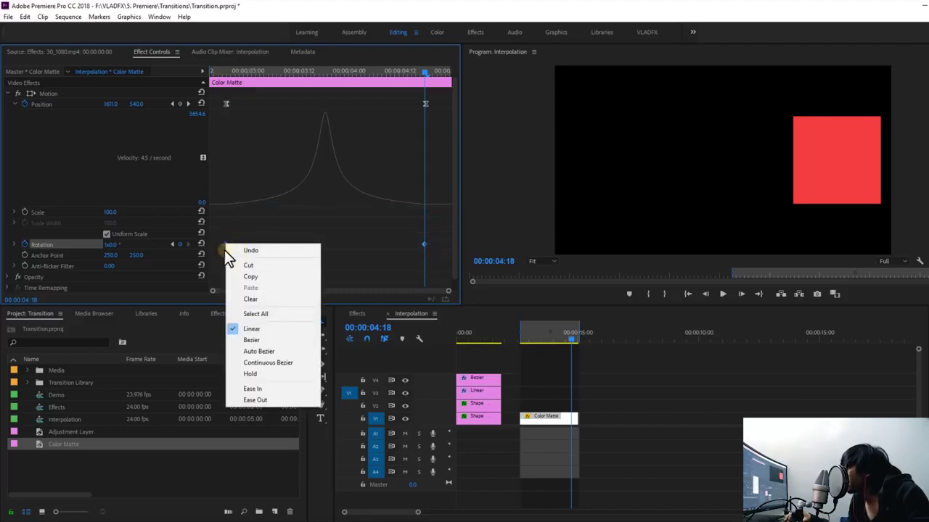
left_click(260, 342)
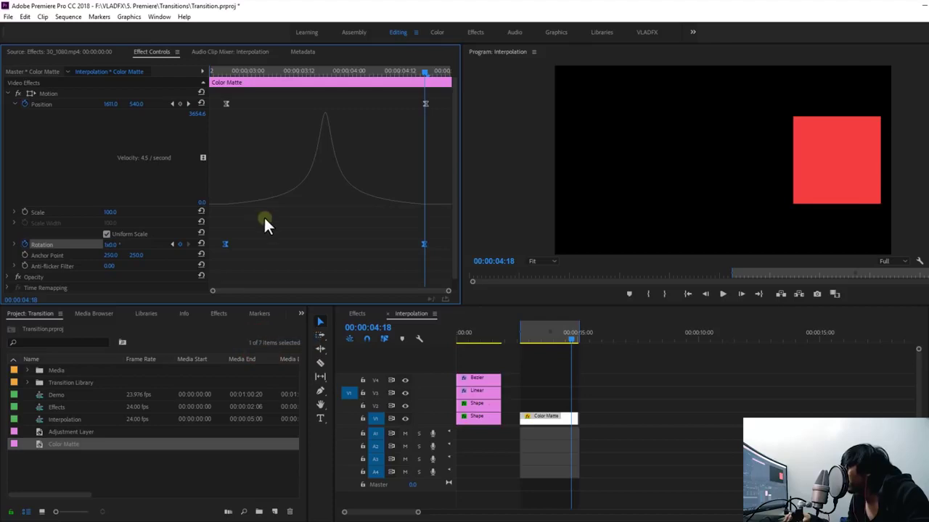
left_click(15, 104)
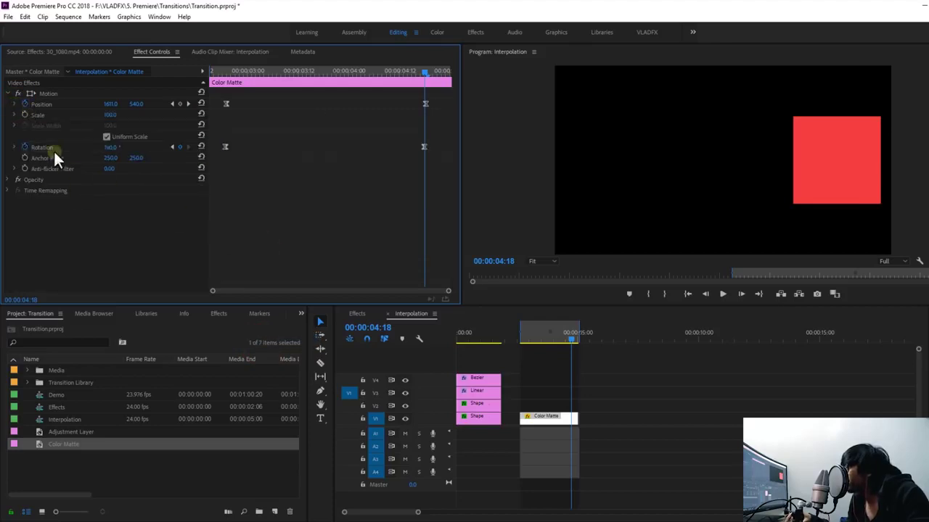
left_click(15, 148)
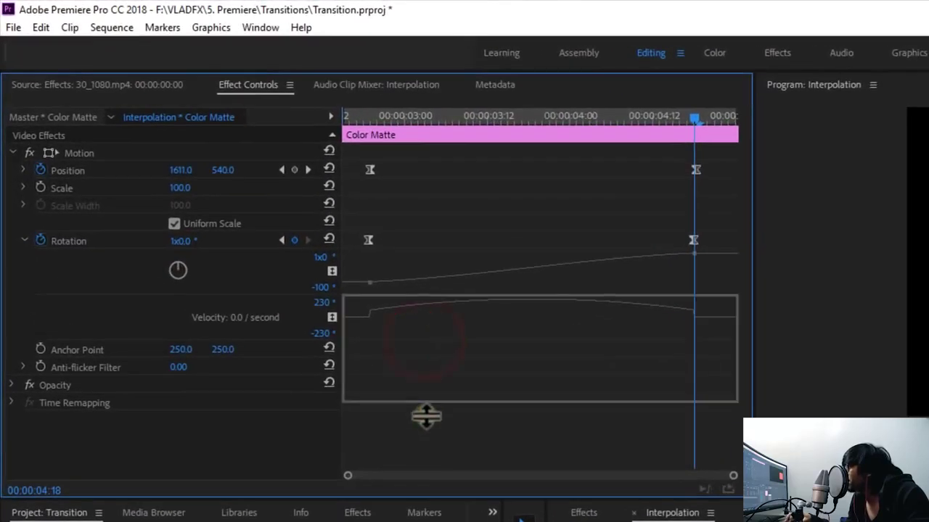
left_click_drag(425, 341, 431, 452)
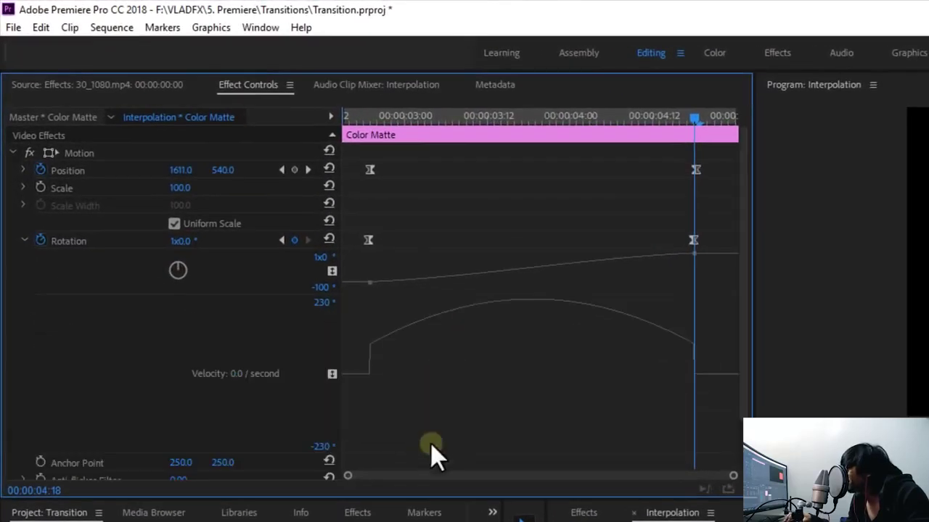
left_click_drag(508, 294, 549, 353)
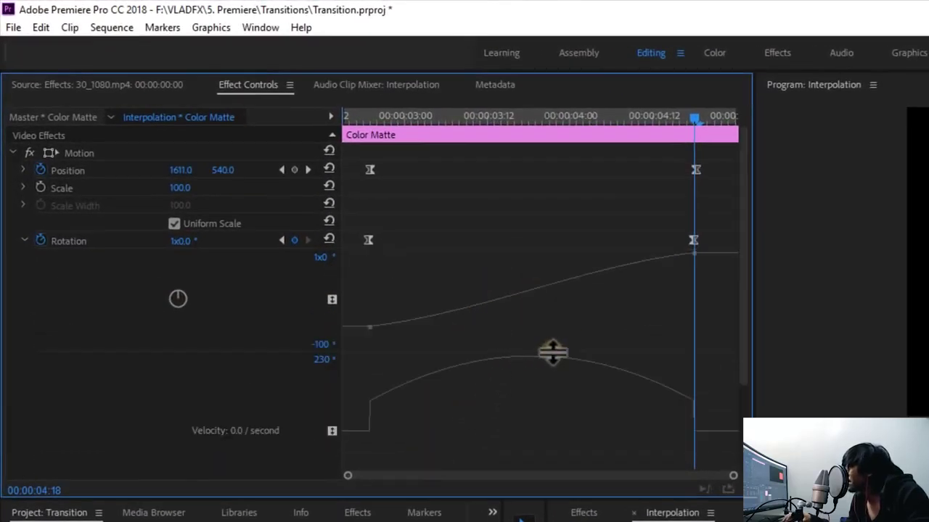
scroll(747, 320, "down", 1)
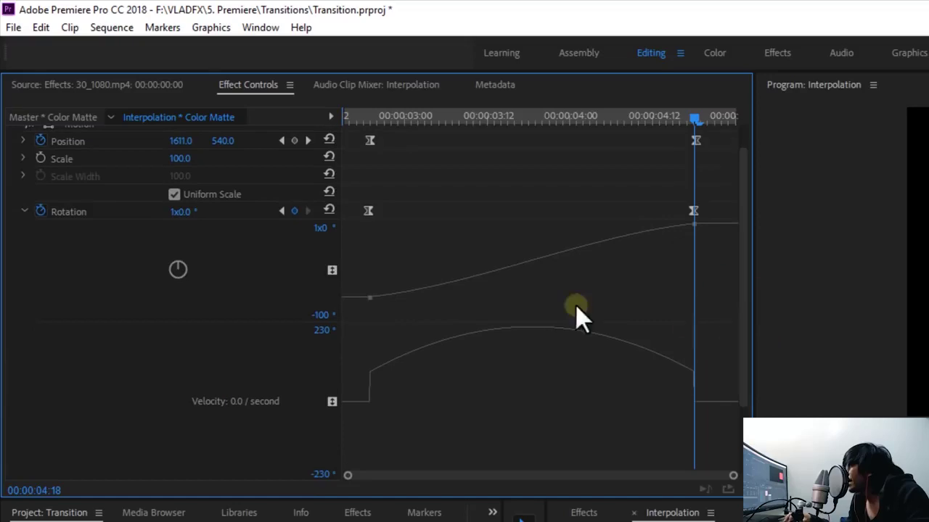
Reselect both Rotation keyframes, briefly set them to Linear, then switch them back to Bezier
left_click(370, 298)
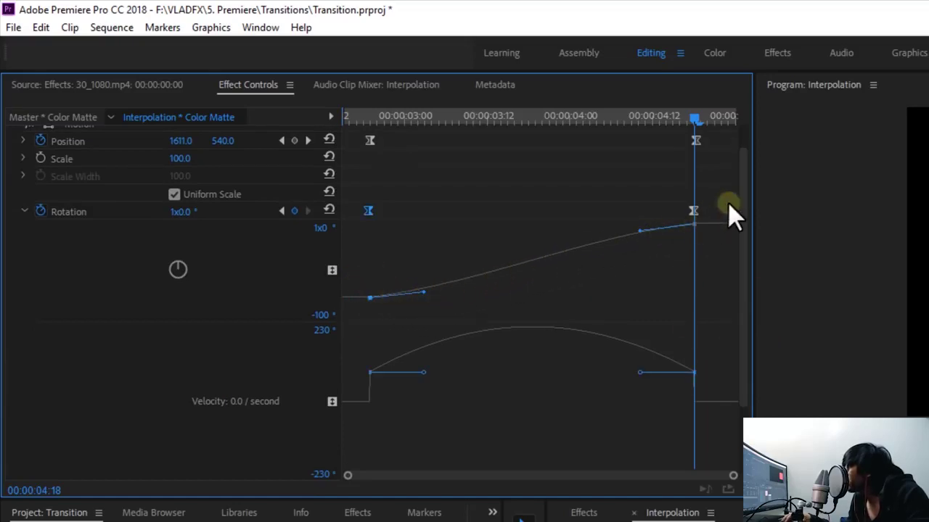
left_click_drag(726, 202, 365, 219)
right_click(368, 211)
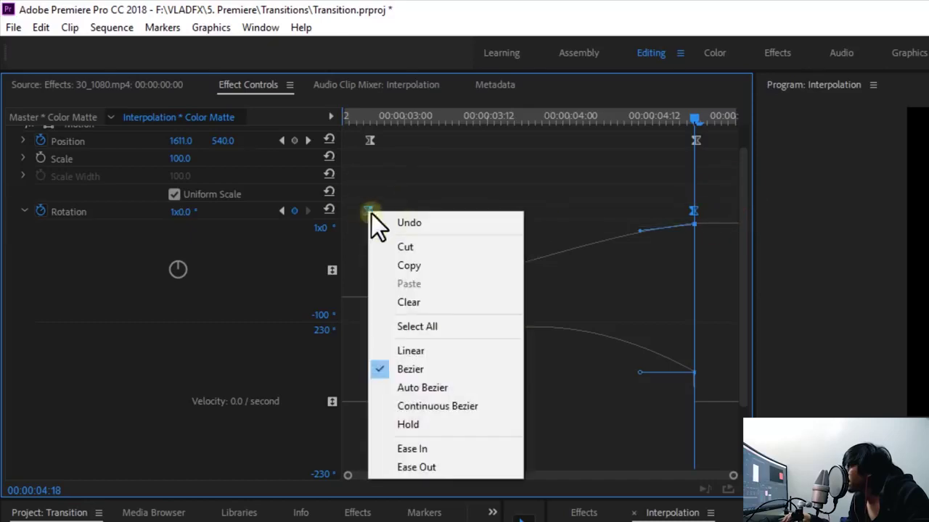
left_click(425, 351)
left_click(408, 311)
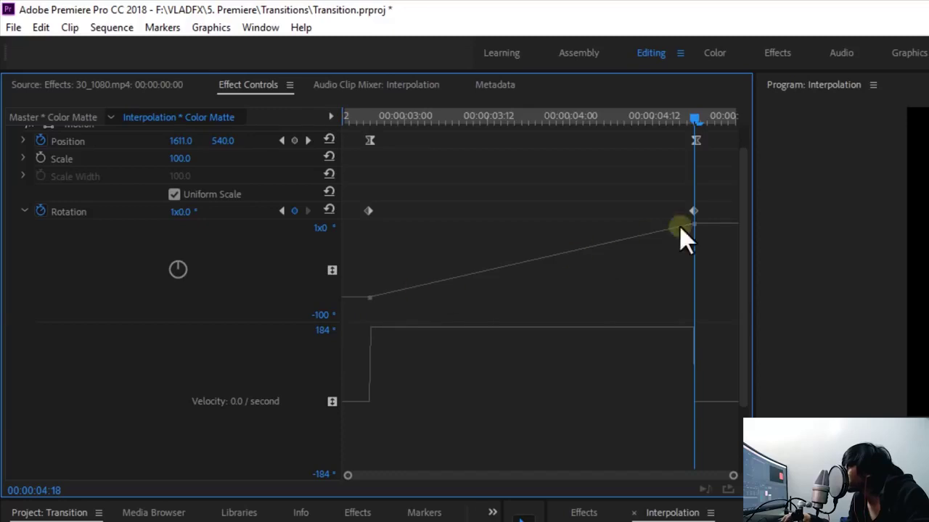
left_click_drag(709, 197, 314, 225)
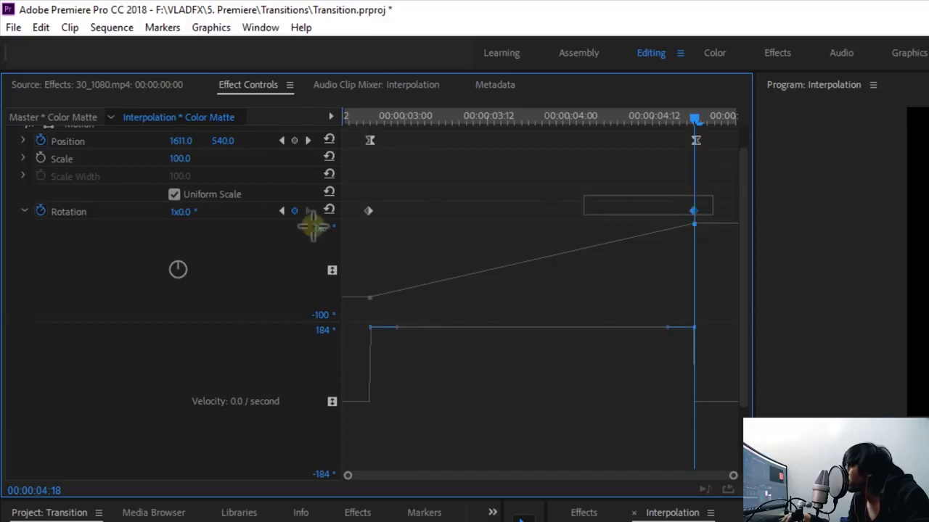
right_click(368, 211)
left_click(450, 364)
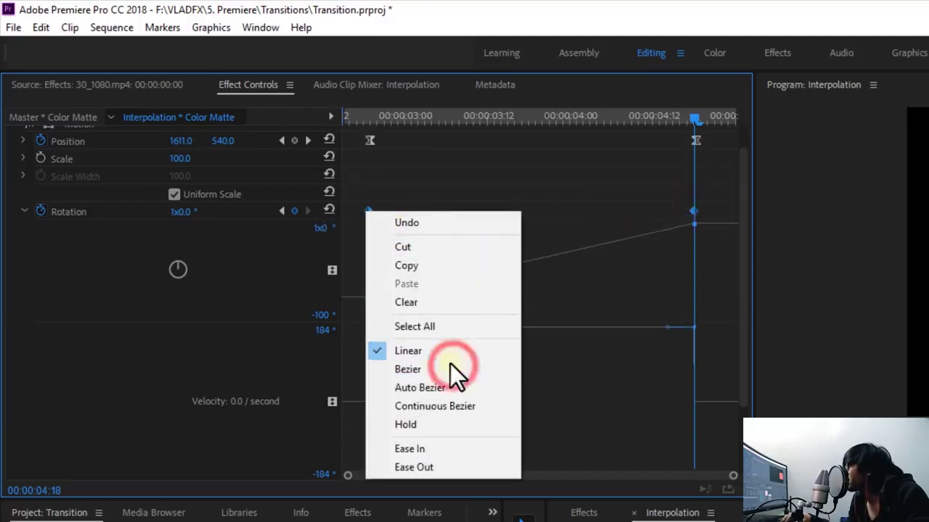
left_click(363, 116)
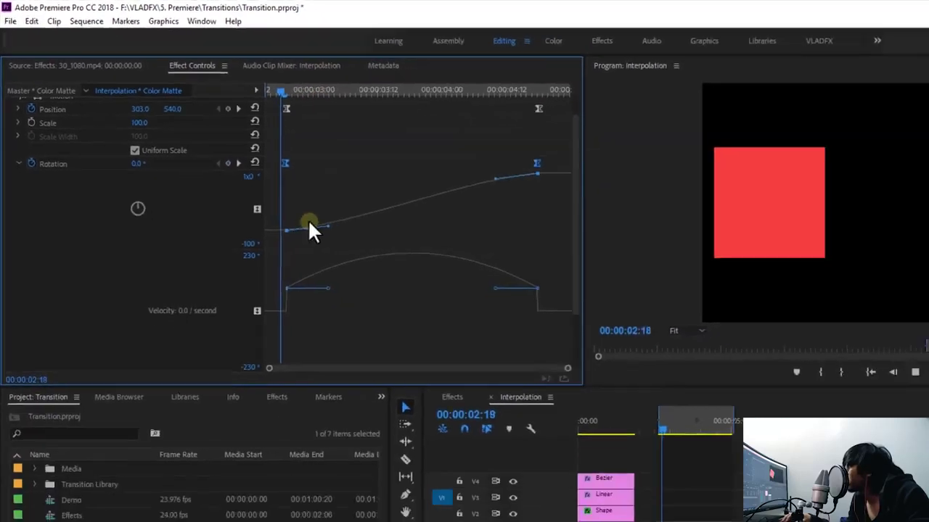
Preview the spin and scrub back to 00:00:03:04 to inspect it
key("space")
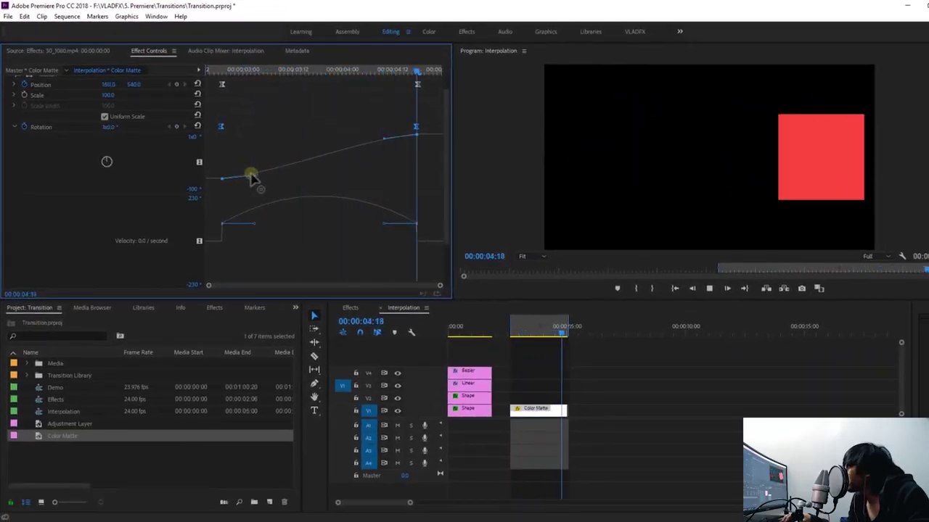
left_click(317, 69)
left_click_drag(273, 69, 260, 69)
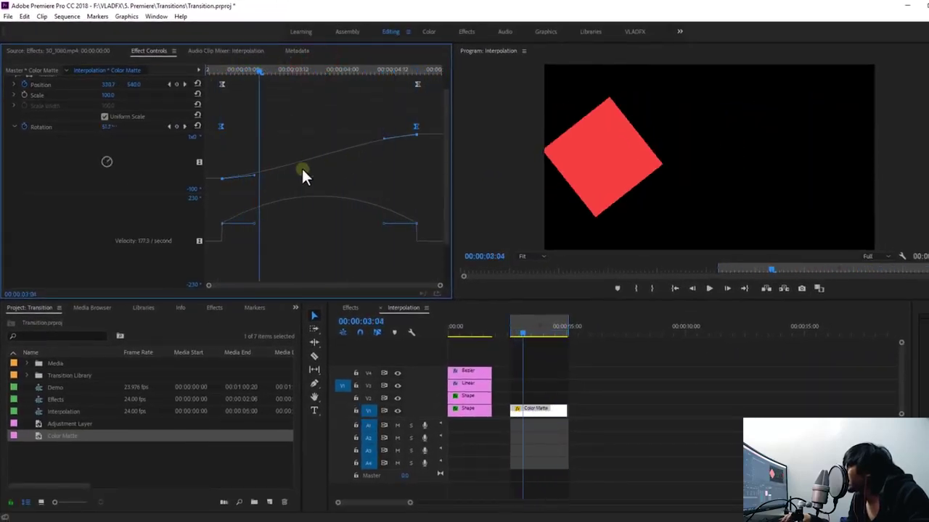
left_click(311, 174)
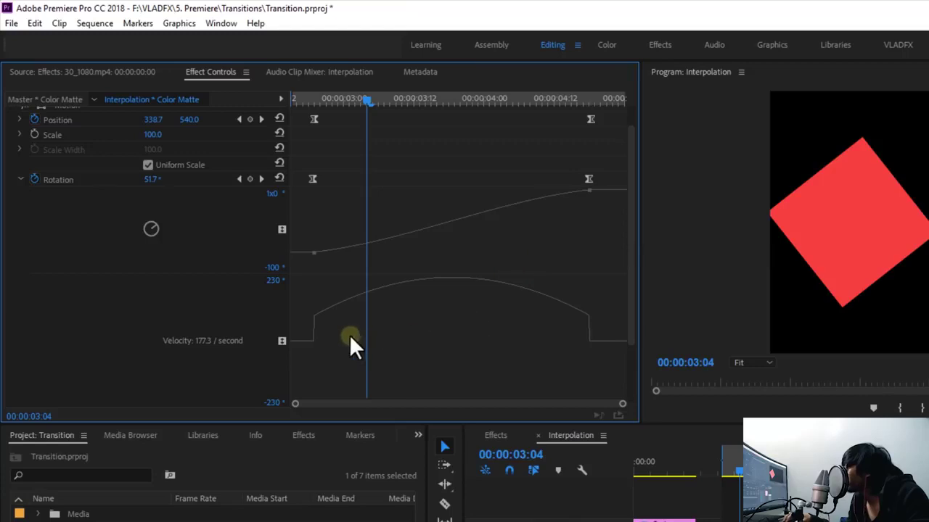
Drag the first keyframe's ease-out and last keyframe's ease-in handles toward the middle
left_click(313, 252)
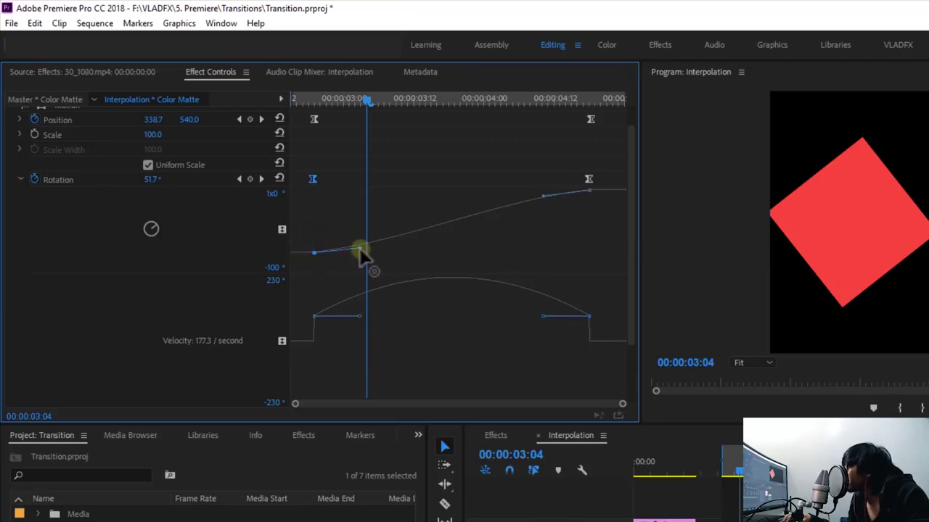
left_click_drag(359, 249, 415, 243)
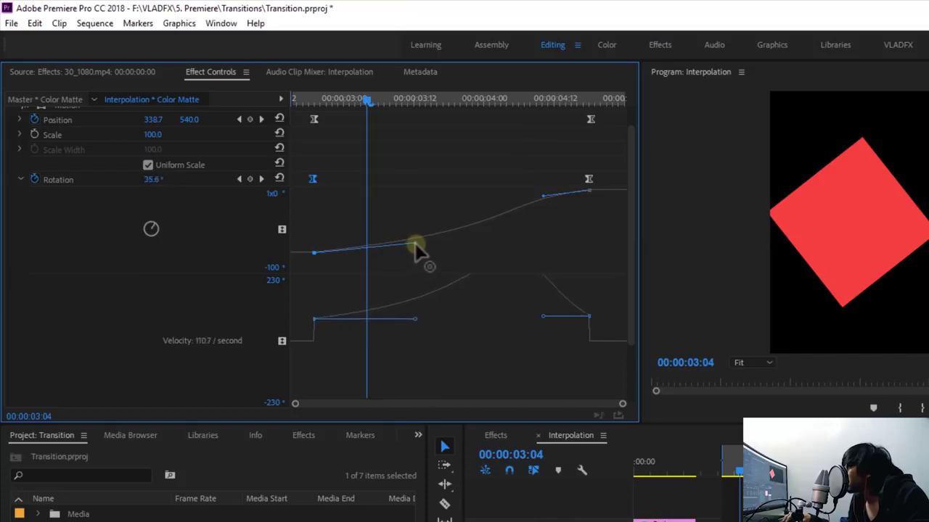
left_click_drag(543, 196, 472, 197)
left_click(381, 257)
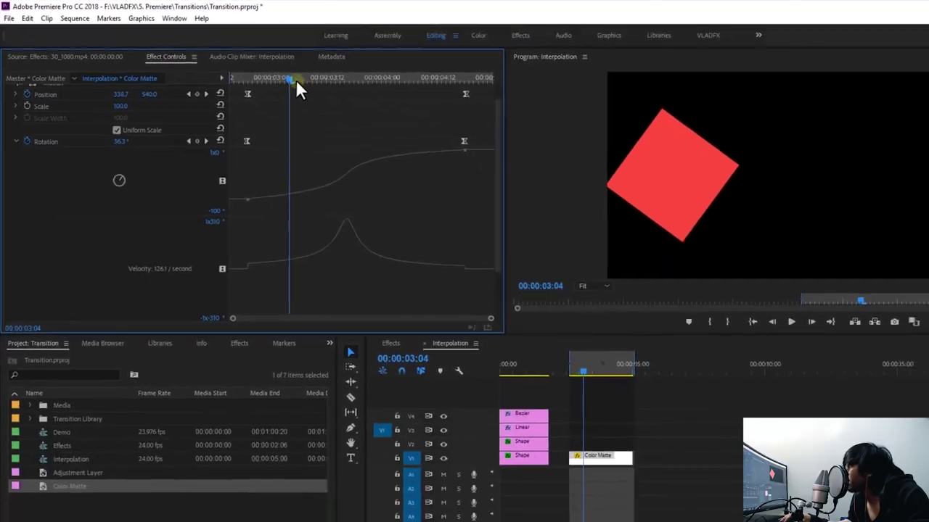
left_click_drag(296, 79, 235, 72)
Play back the red square's eased slide from X 303 and one-turn spin in the Program monitor
key("space")
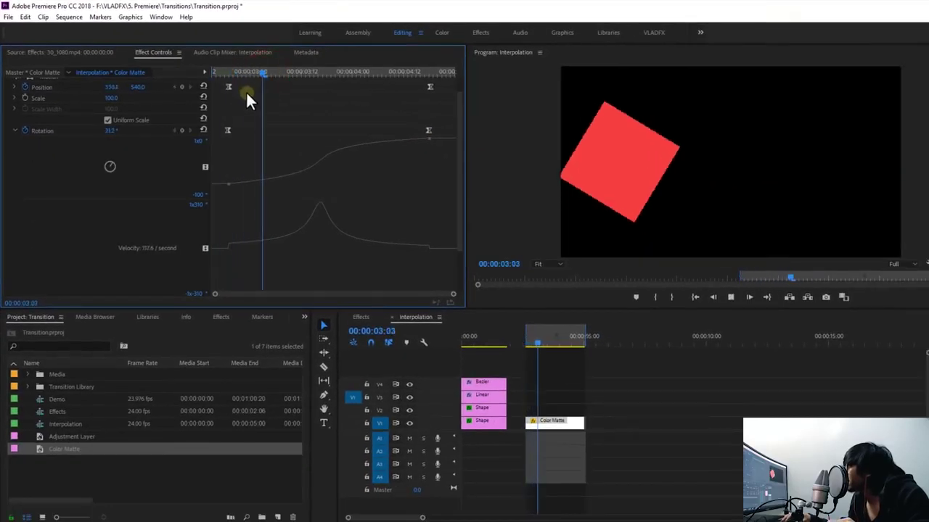